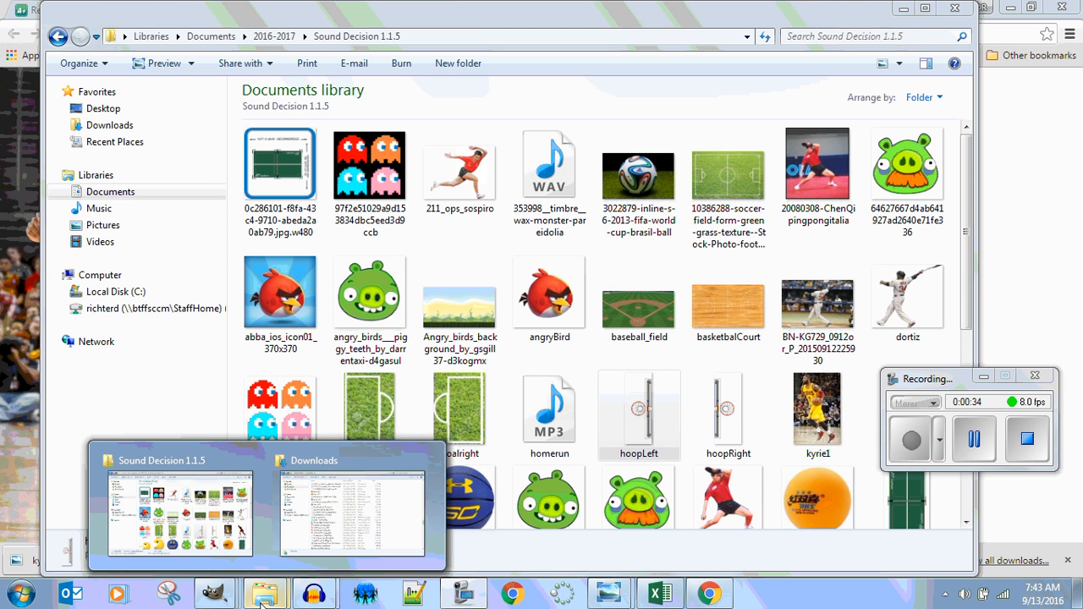
click(463, 66)
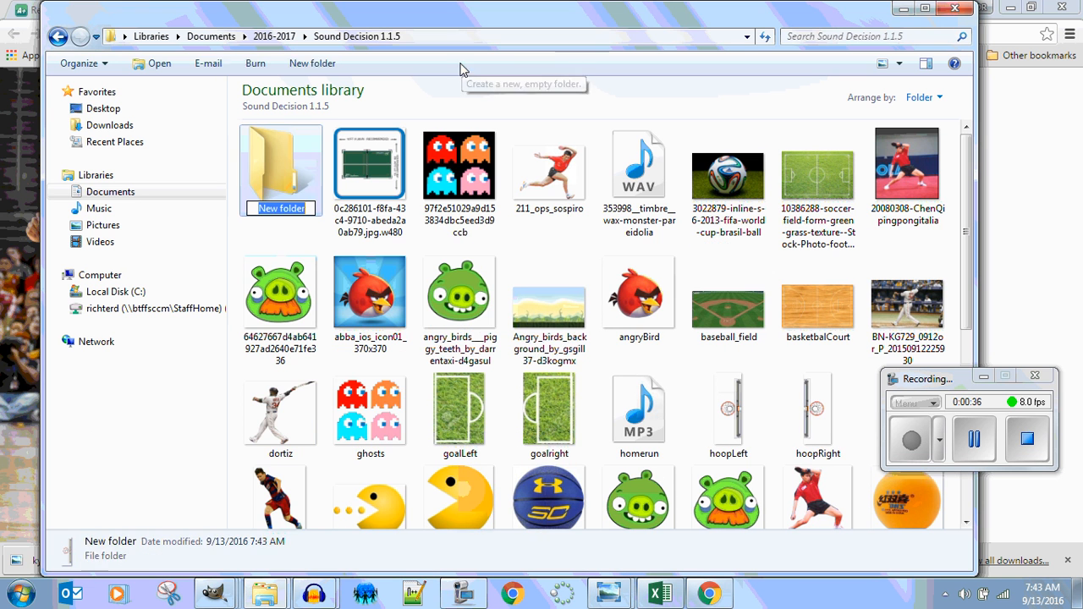
click(264, 186)
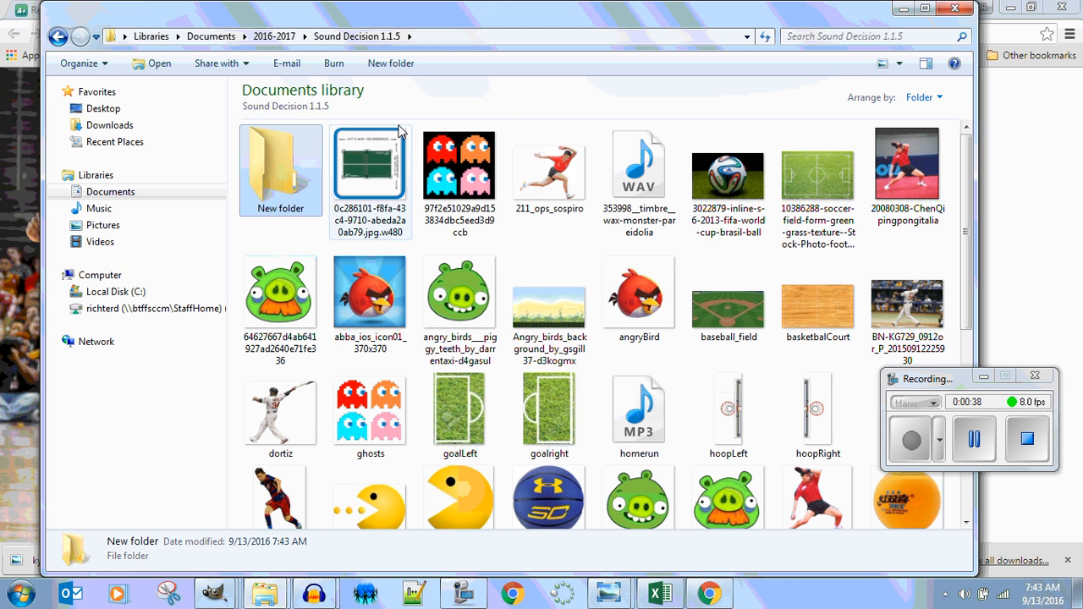
right_click(281, 174)
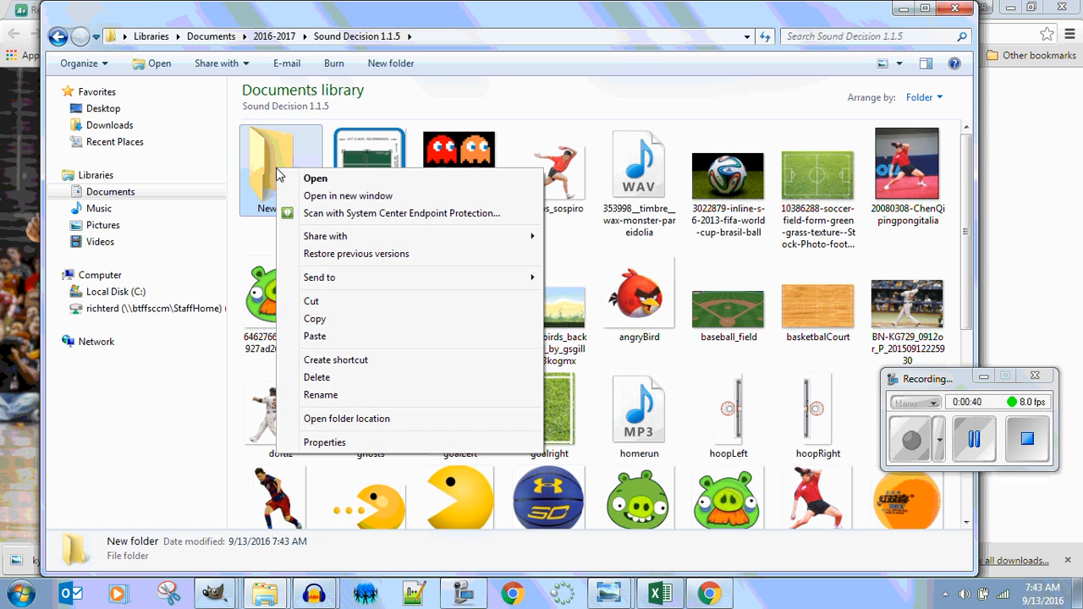
click(341, 376)
click(603, 361)
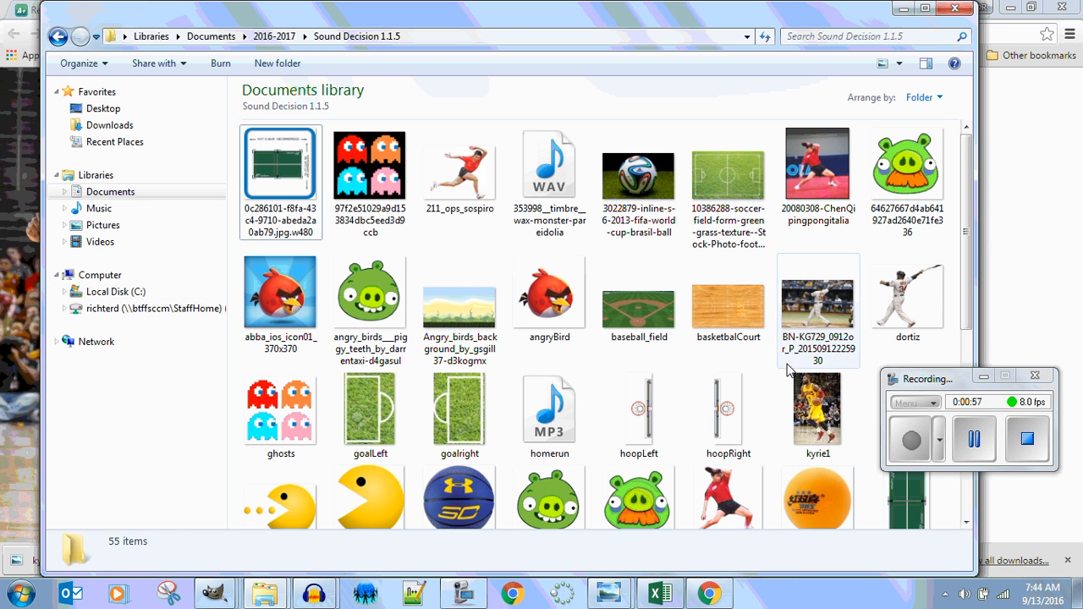
Open the kyrie1 picture from the Sound Decision 1.1.5 folder for editing in GIMP and switch to GIMP.
right_click(818, 402)
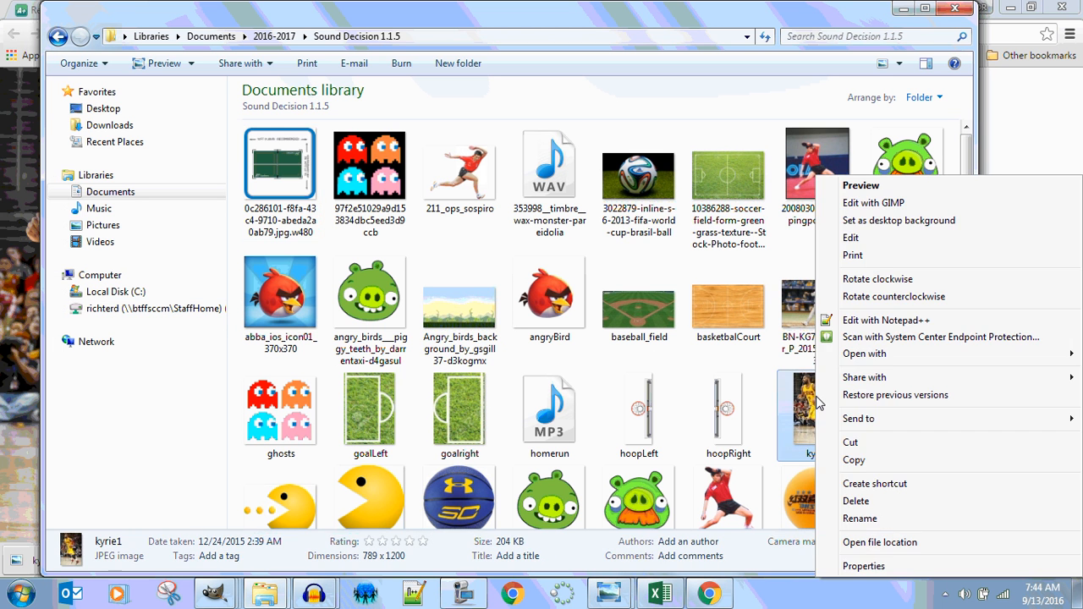
click(914, 237)
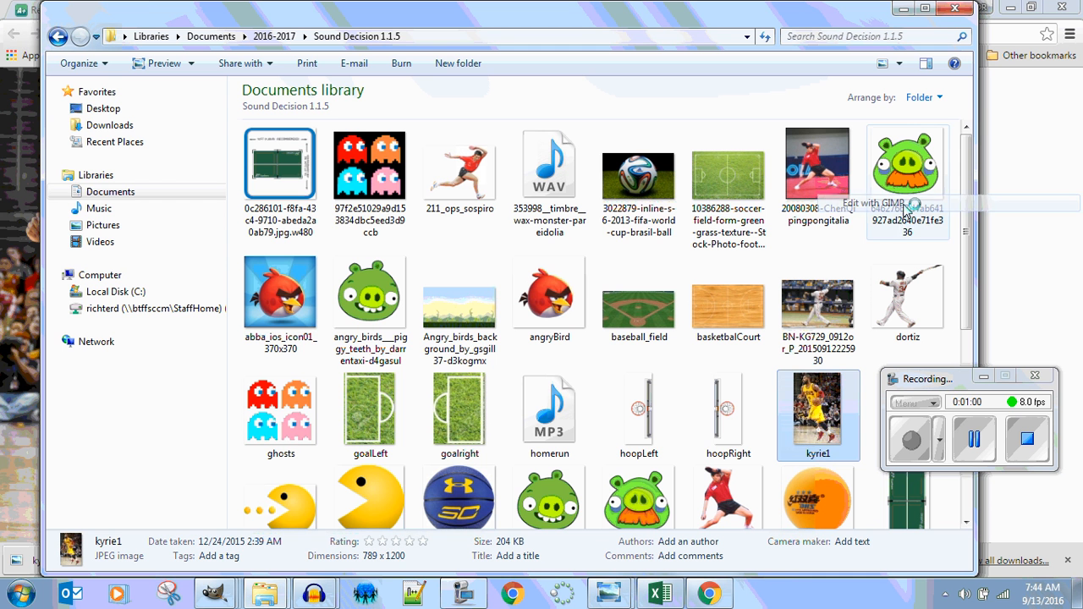
click(214, 594)
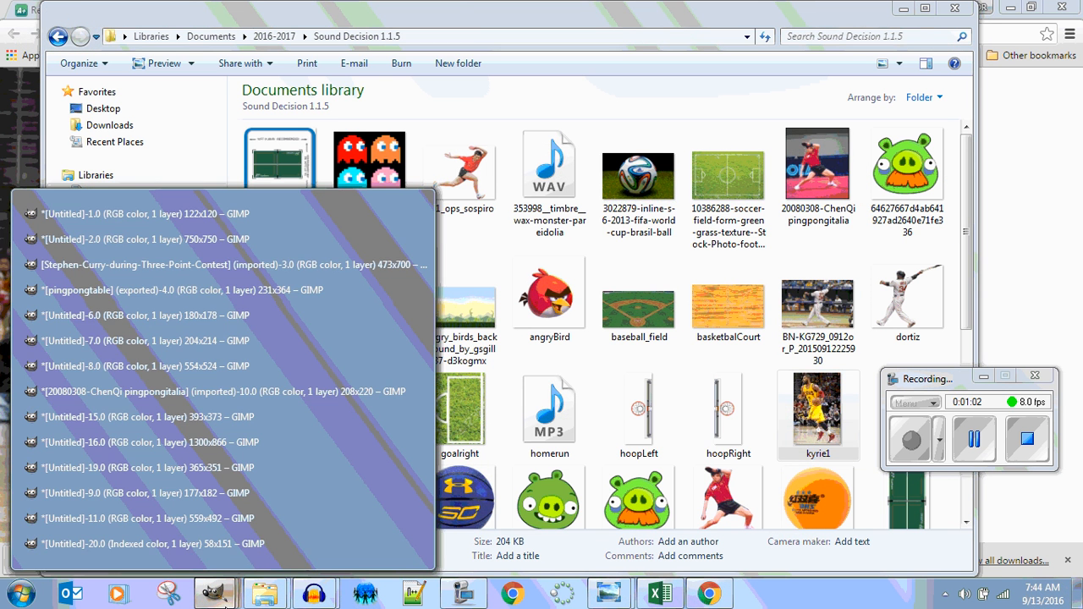
click(195, 543)
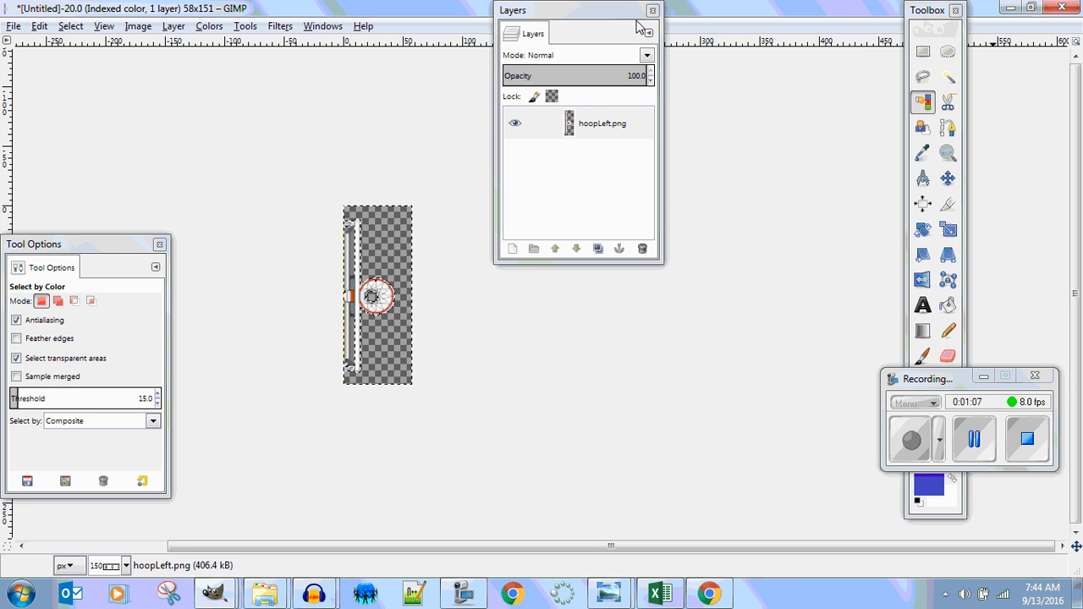
Clear the Tool Options dialog away and bring up the kyrie1 image in a maximized window.
drag(609, 19, 851, 108)
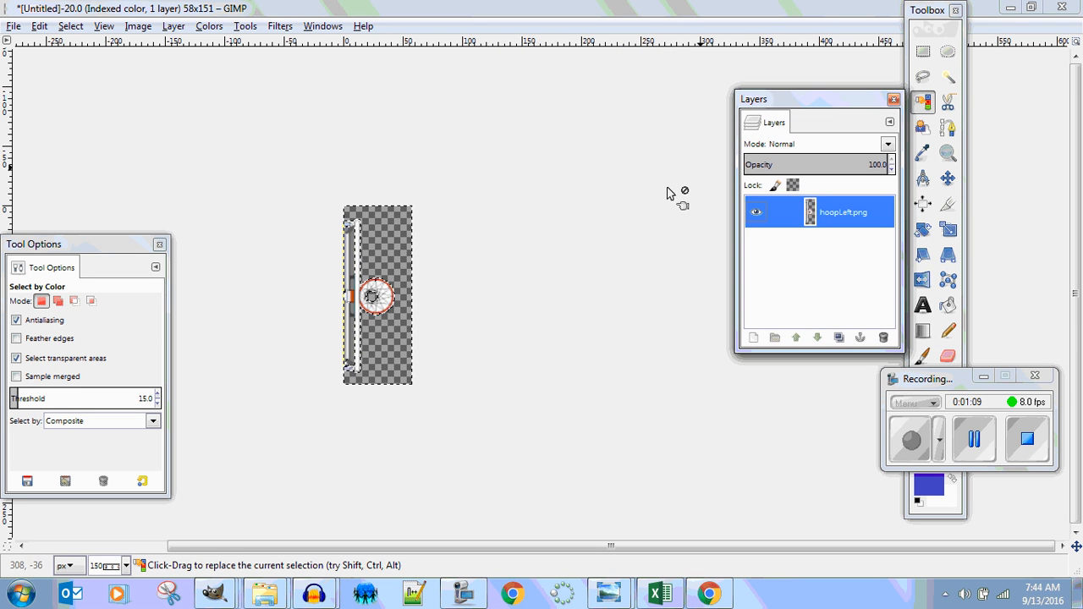
click(160, 246)
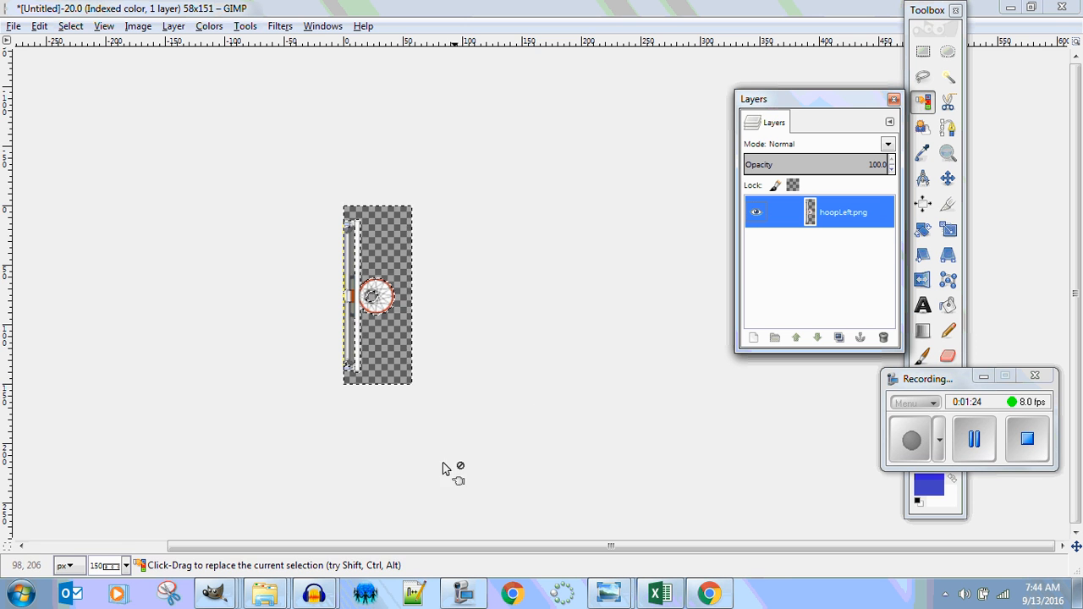
click(215, 595)
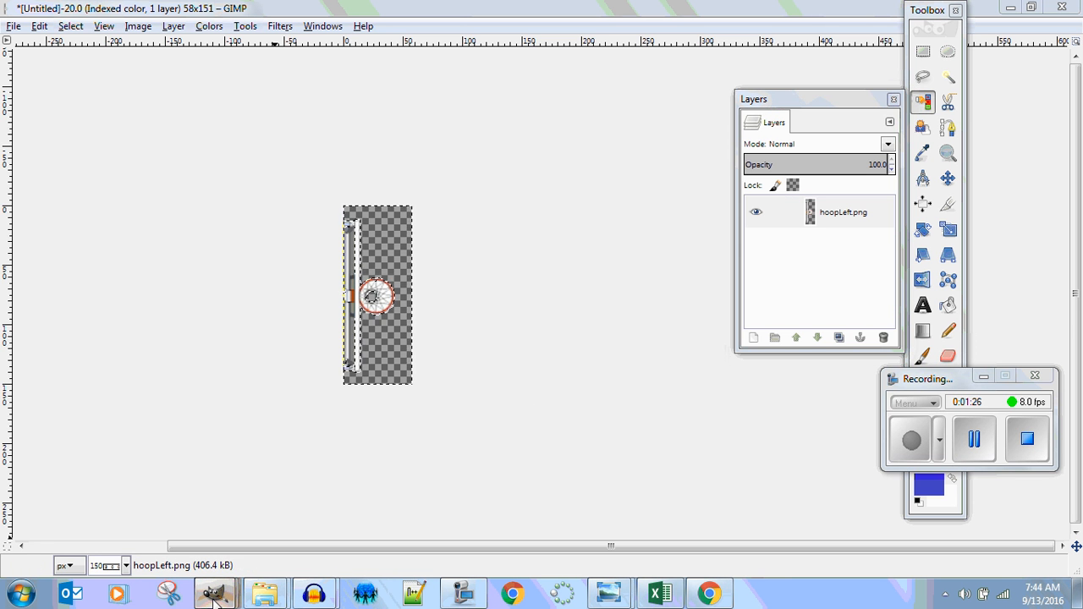
click(176, 547)
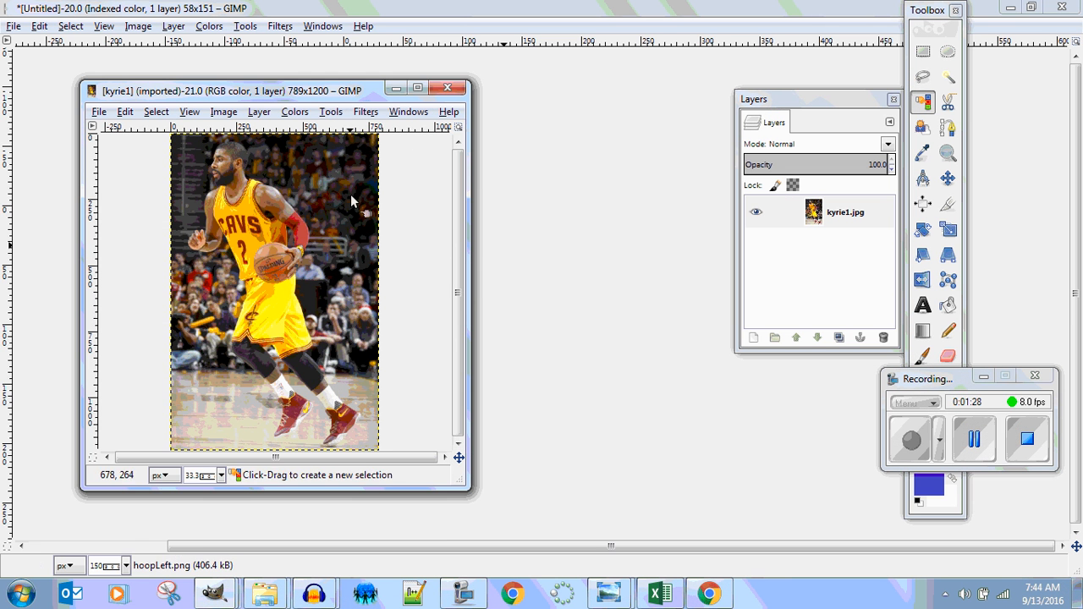
click(418, 88)
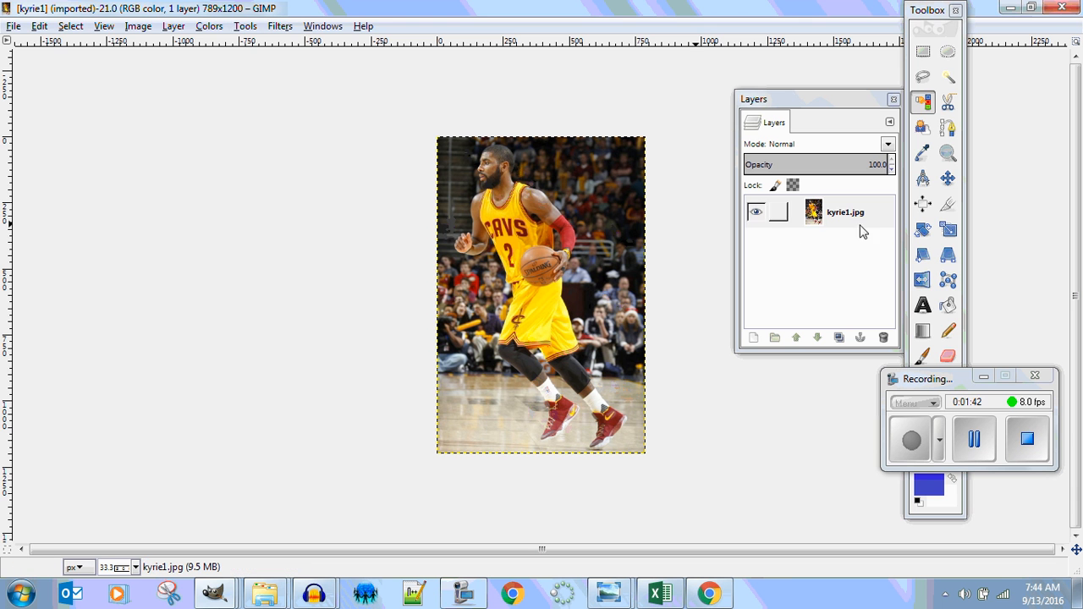
Close the Toolbox and the Layers dialog so that only the image window remains.
drag(931, 11, 113, 44)
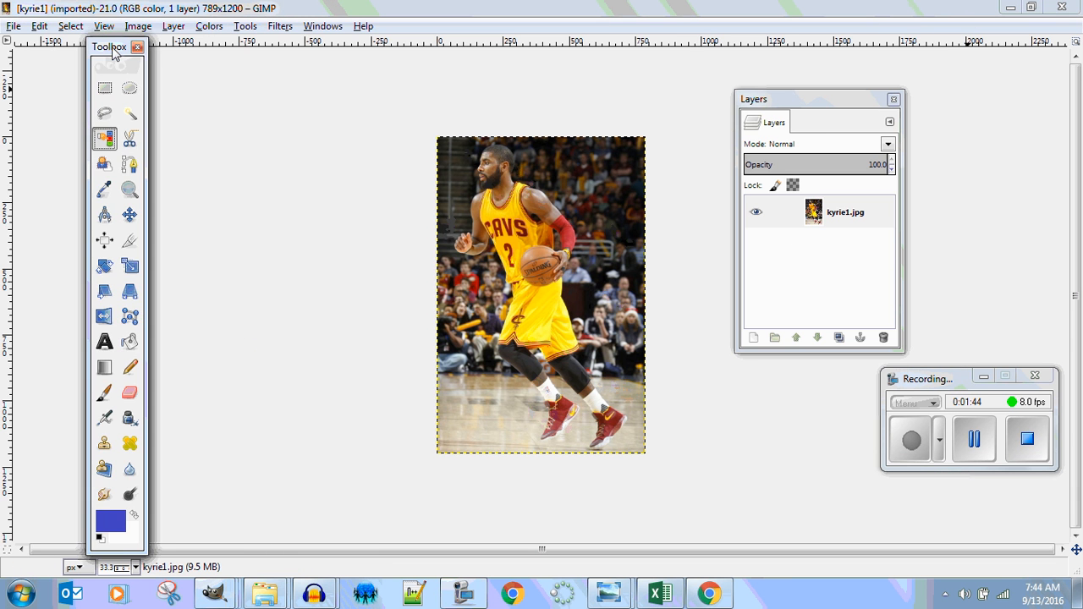
click(140, 42)
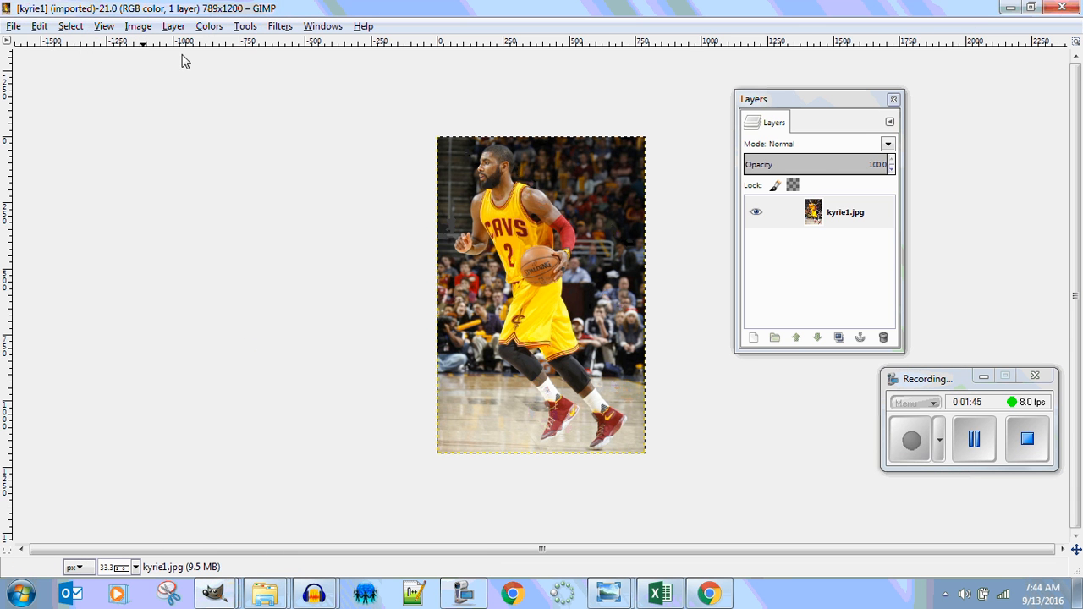
click(893, 99)
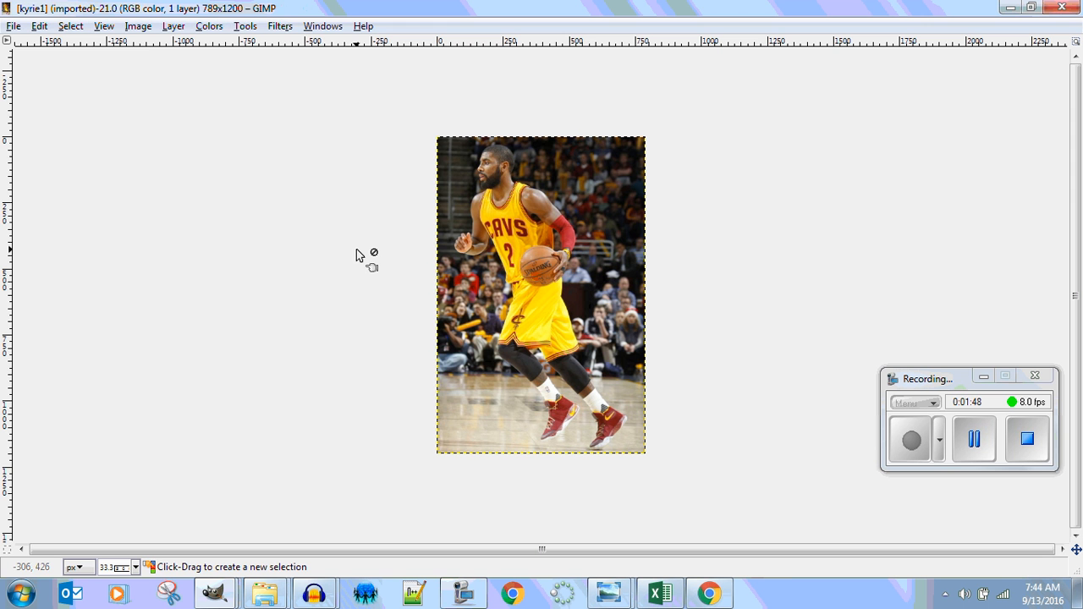
Reopen the Toolbox and the Layers dialog and place them on either side of the kyrie1 image.
click(323, 27)
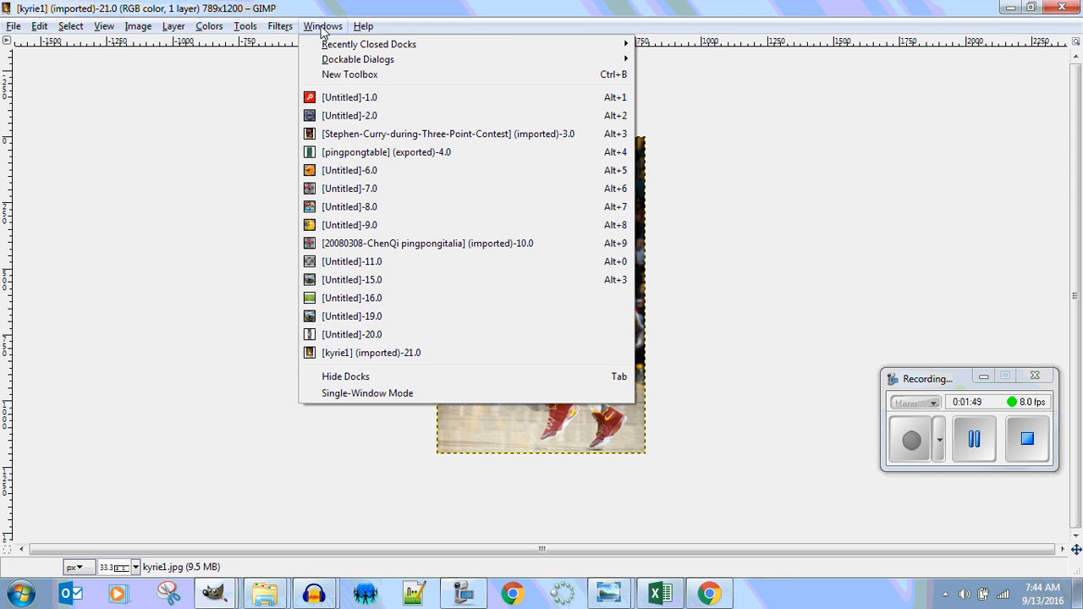
click(351, 74)
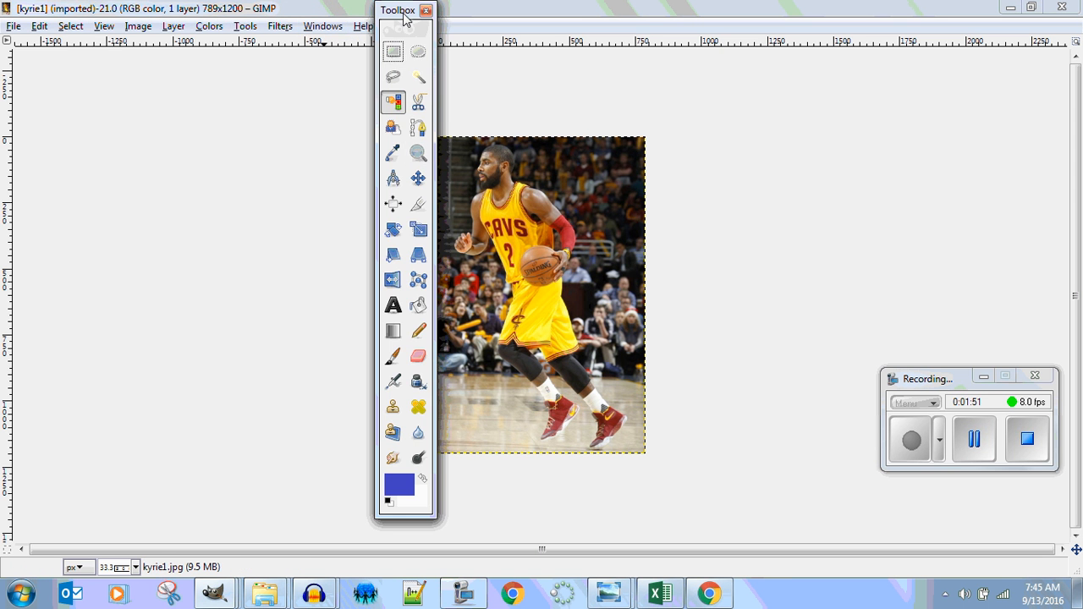
drag(407, 15, 96, 75)
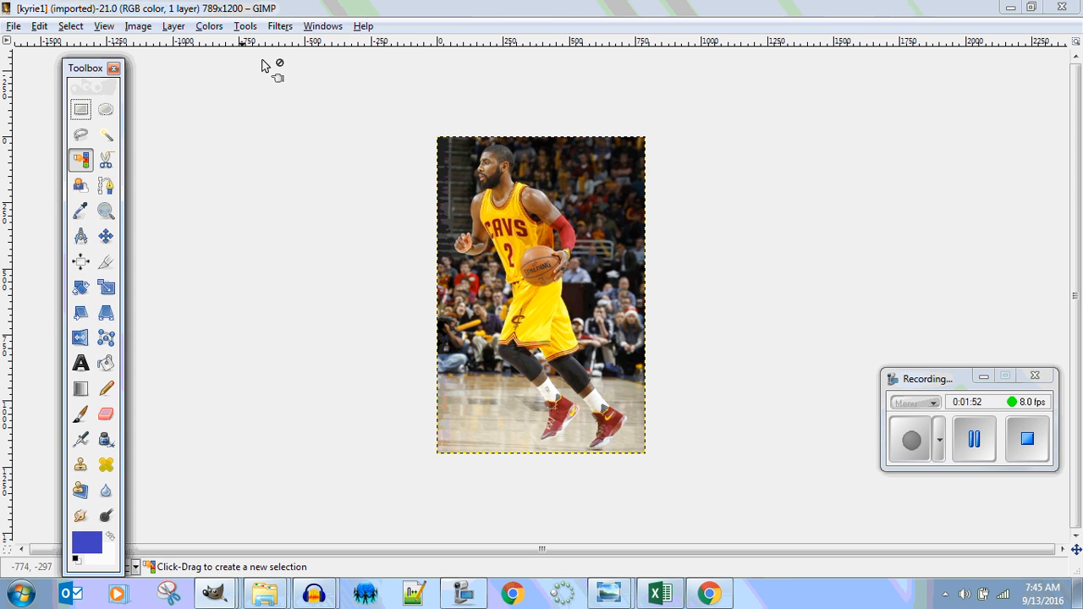
click(320, 28)
mouse_move(352, 61)
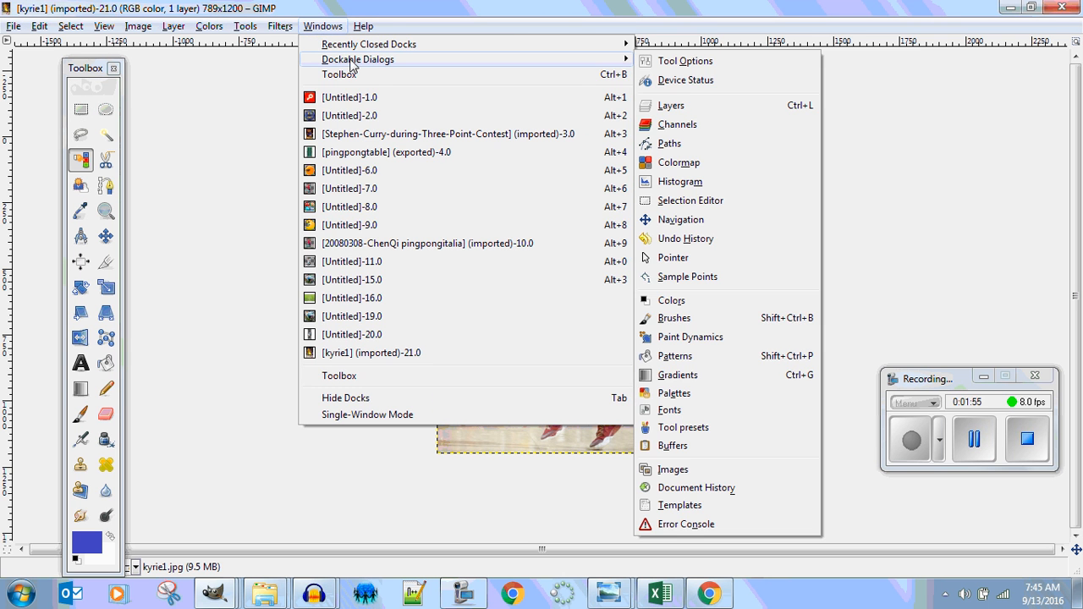
click(681, 108)
drag(650, 14, 852, 96)
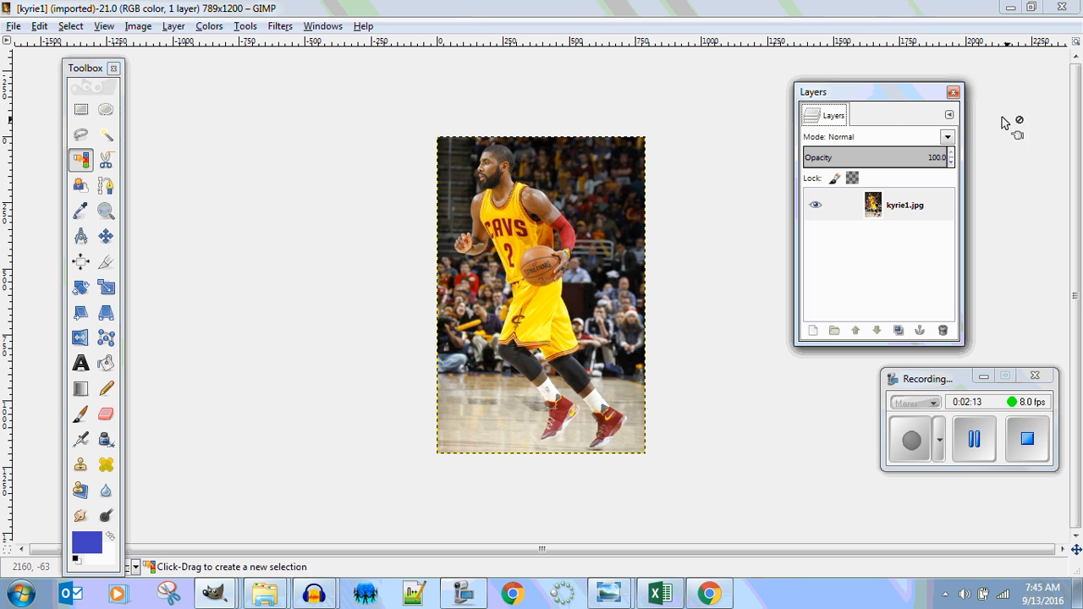
Close the Layers dialog and the Toolbox again.
click(953, 91)
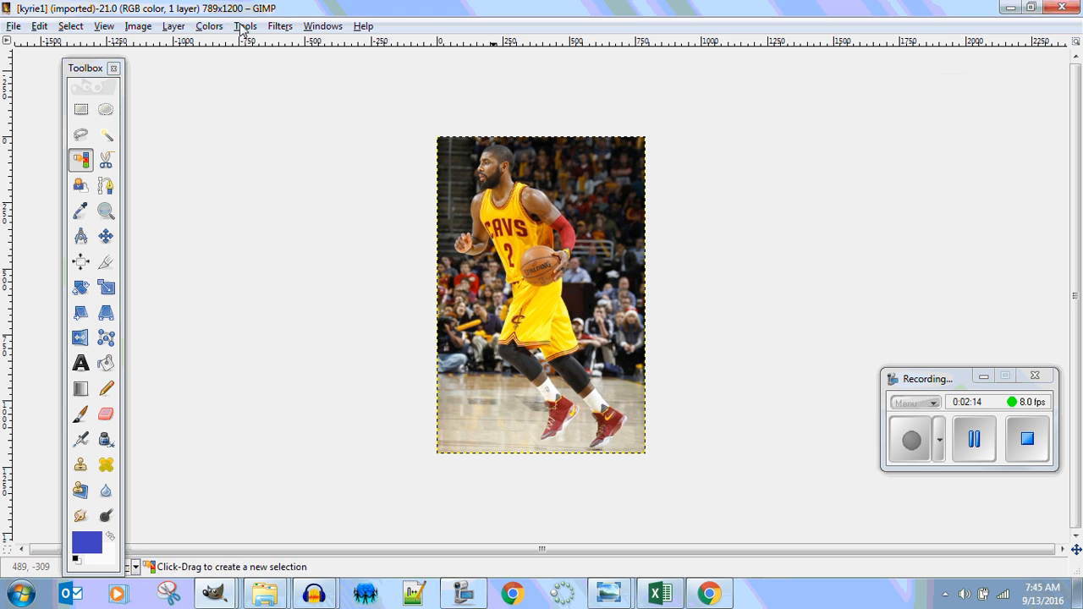
click(113, 68)
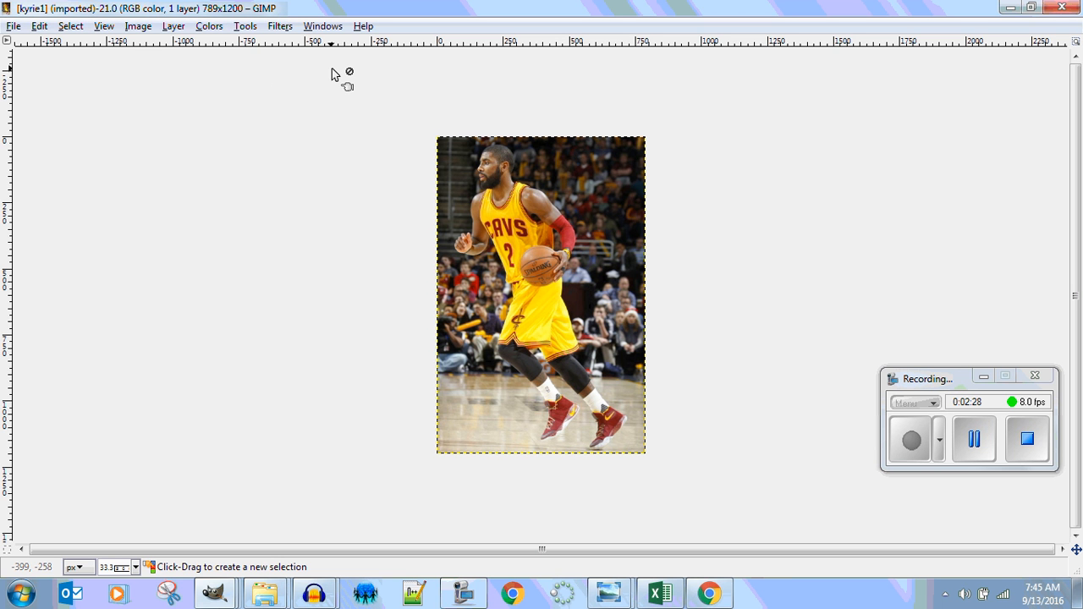
Bring back the Toolbox to the left of the picture and the Layers dialog to its right.
click(329, 27)
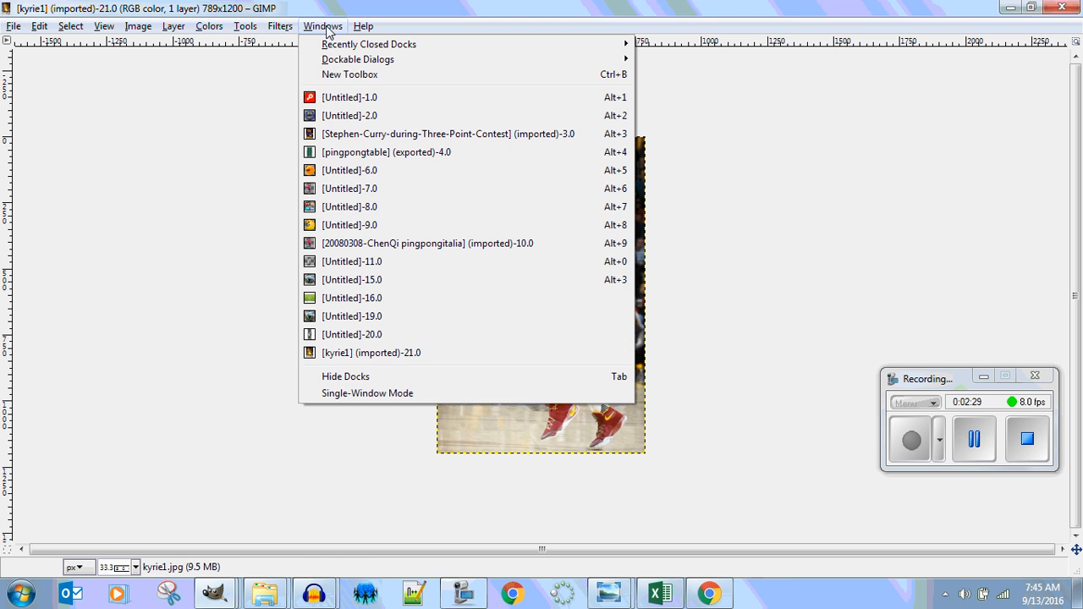
click(342, 74)
drag(348, 12, 181, 42)
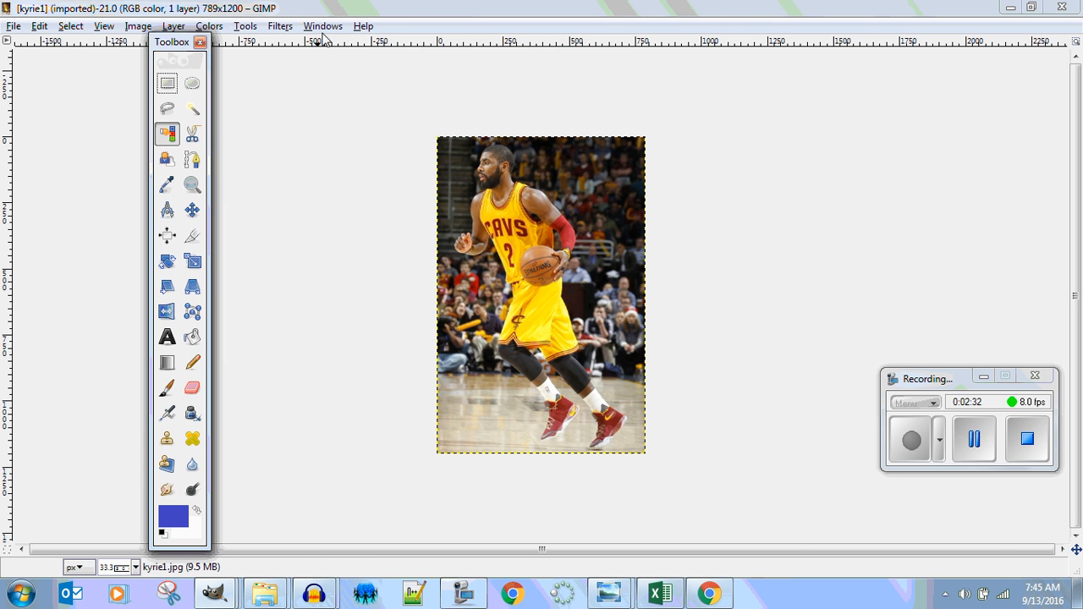
click(326, 26)
mouse_move(347, 59)
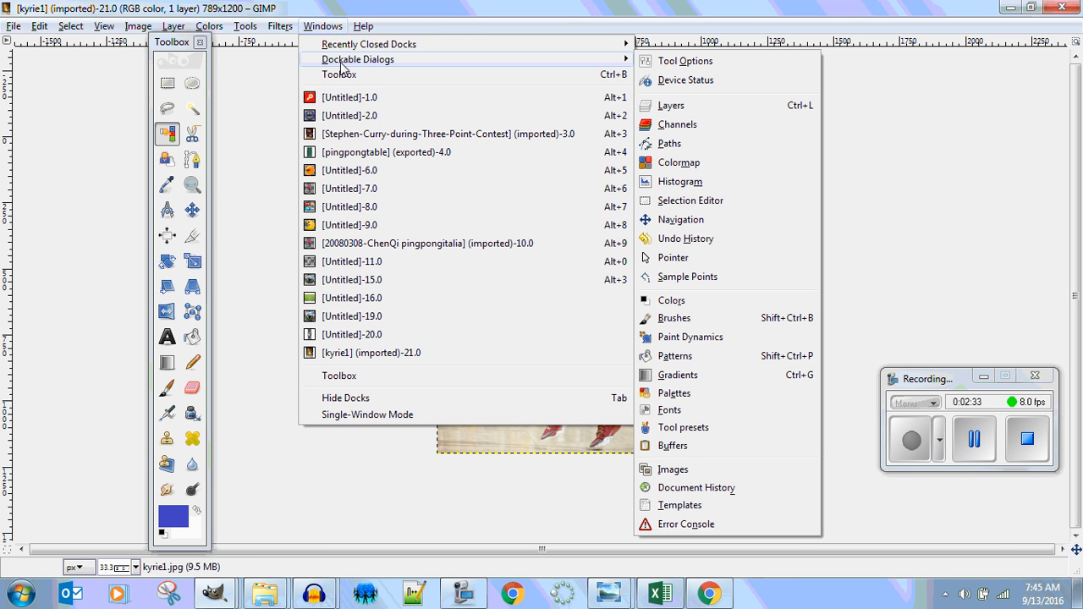
click(671, 106)
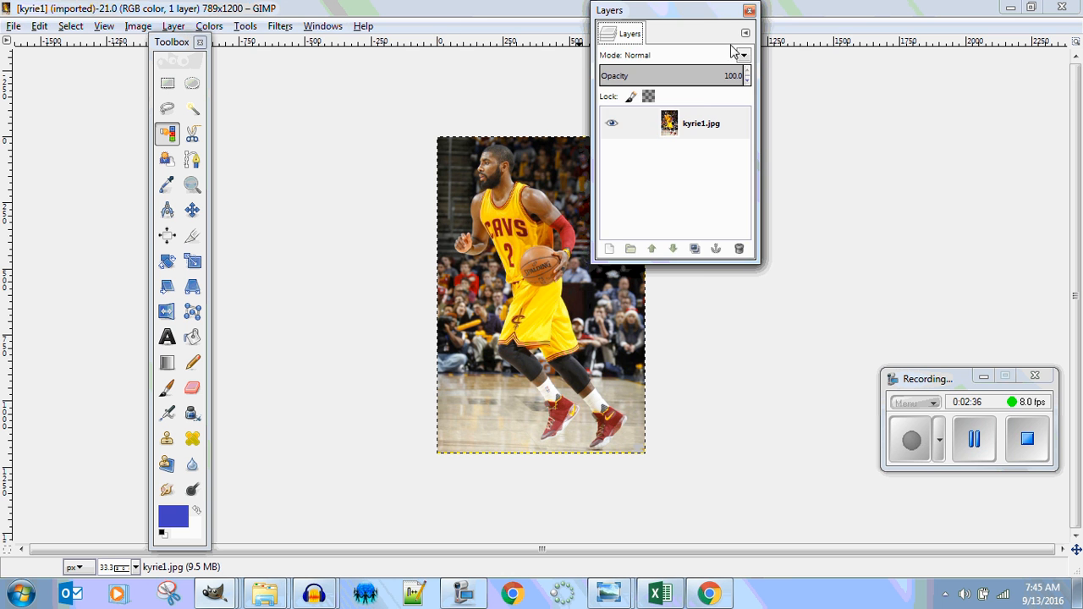
drag(724, 22, 834, 54)
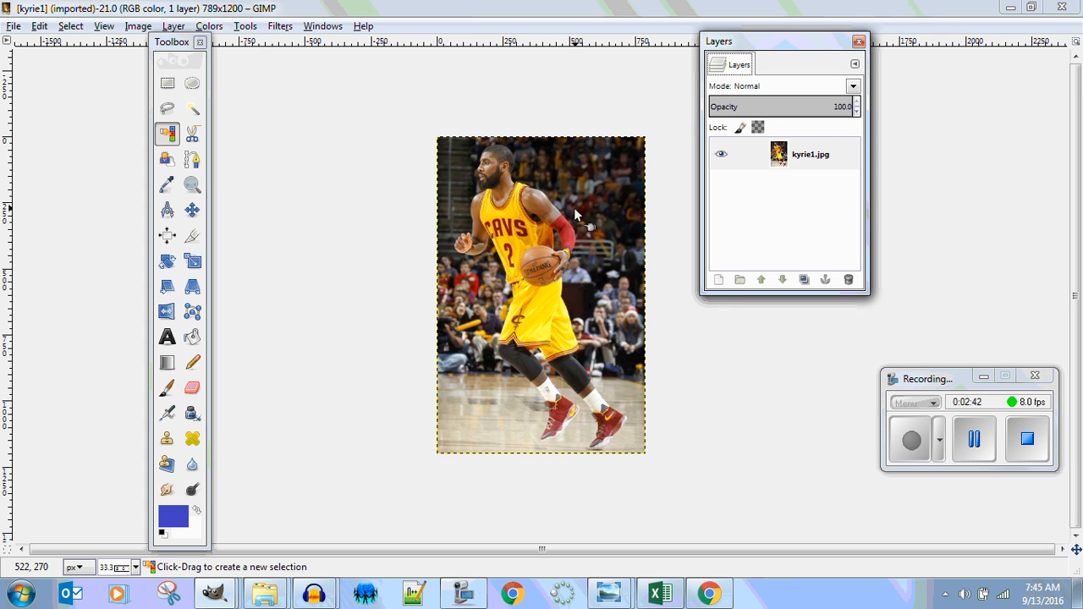
Start a Free Select outline at the toe of the player's left-hand shoe and trace up the leg and shorts to the jersey's chest.
scroll(570, 209, up, 2)
scroll(570, 209, down, 2)
scroll(566, 210, up, 1)
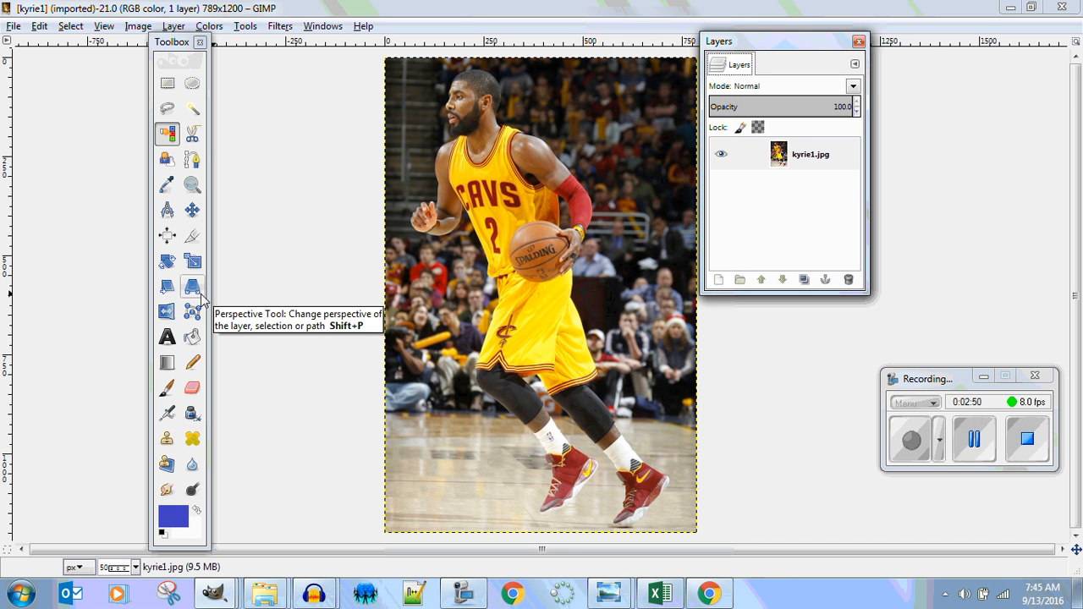
click(167, 111)
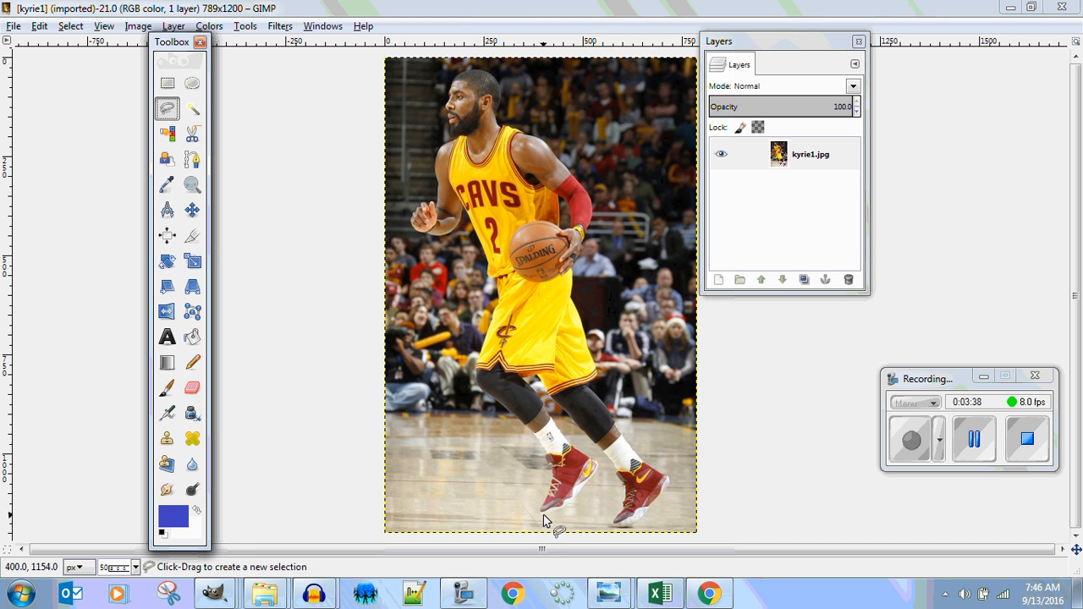
mouse_move(546, 521)
mouse_down()
mouse_move(543, 448)
mouse_move(474, 377)
mouse_move(500, 284)
mouse_move(481, 267)
mouse_move(489, 256)
mouse_move(459, 201)
mouse_up()
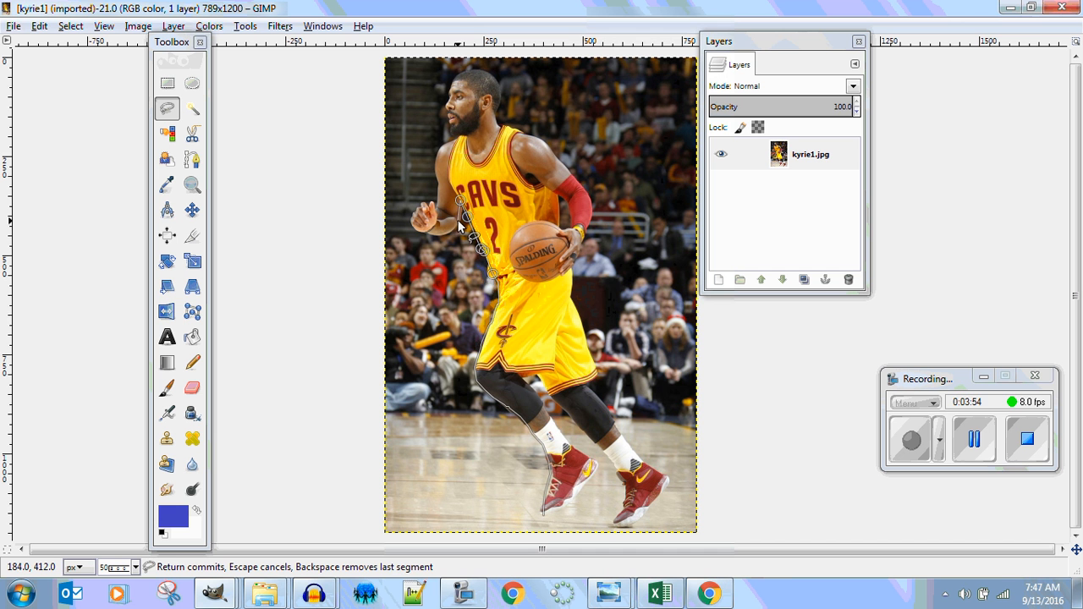
Continue the Free Select outline around the raised hand and arm, up the face and over the head to its back.
mouse_move(448, 239)
mouse_down()
mouse_move(412, 231)
mouse_move(425, 206)
mouse_up()
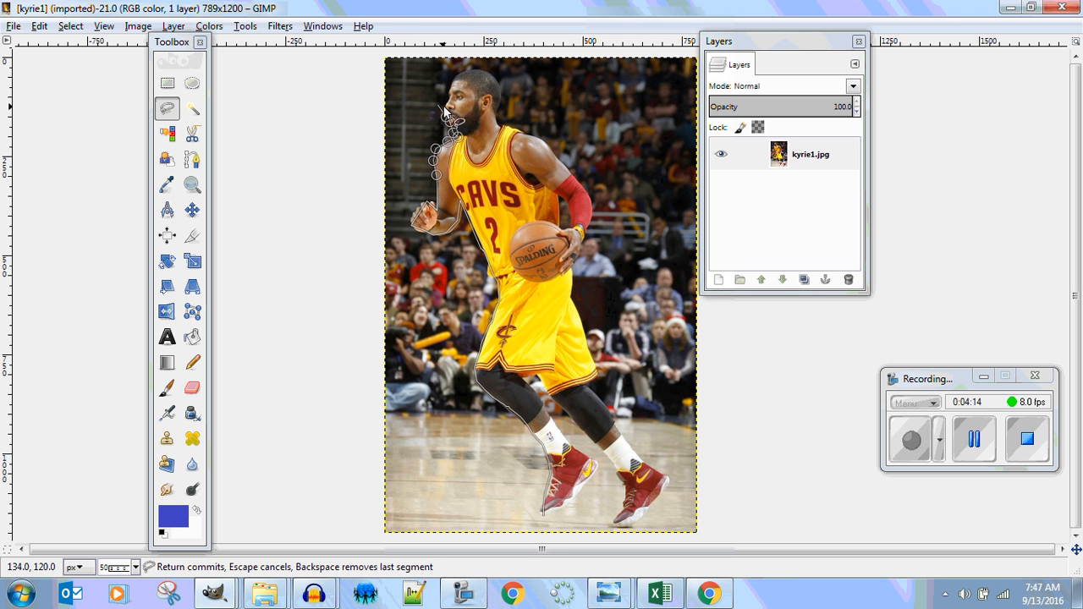
click(474, 68)
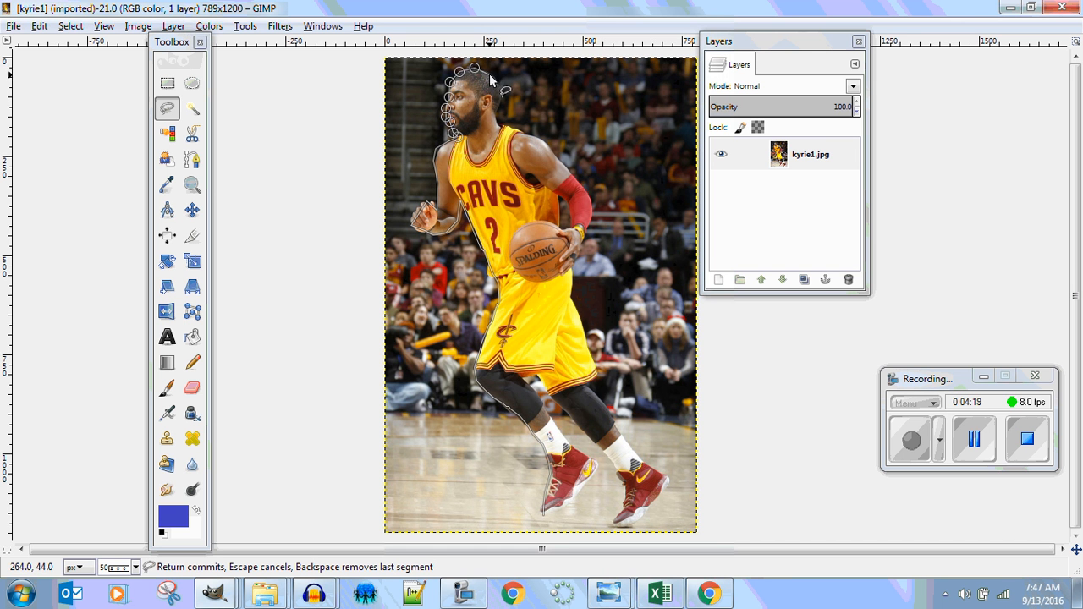
click(490, 73)
click(500, 87)
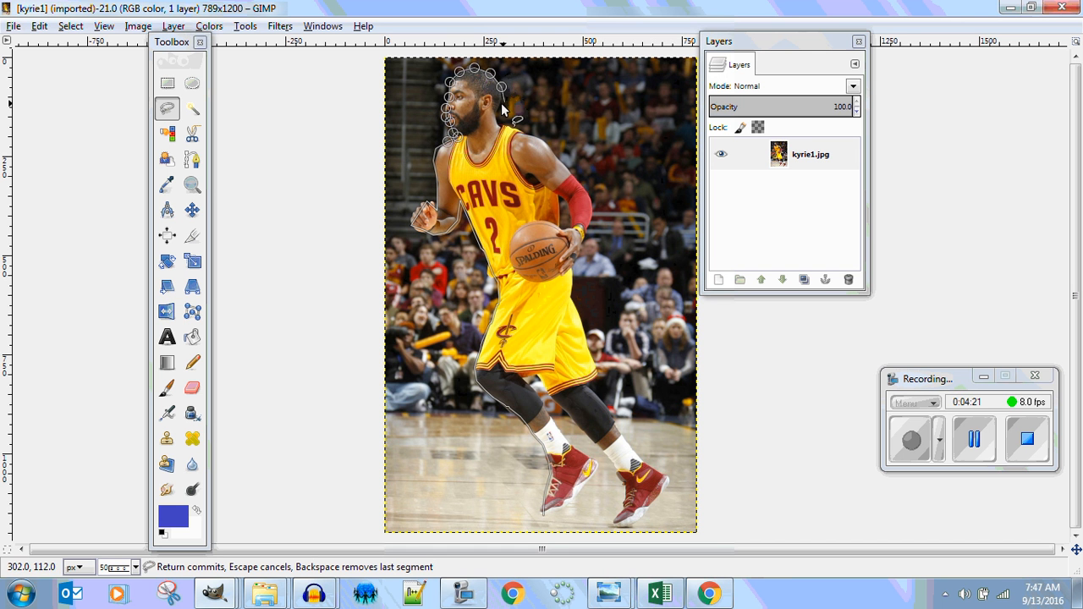
click(500, 105)
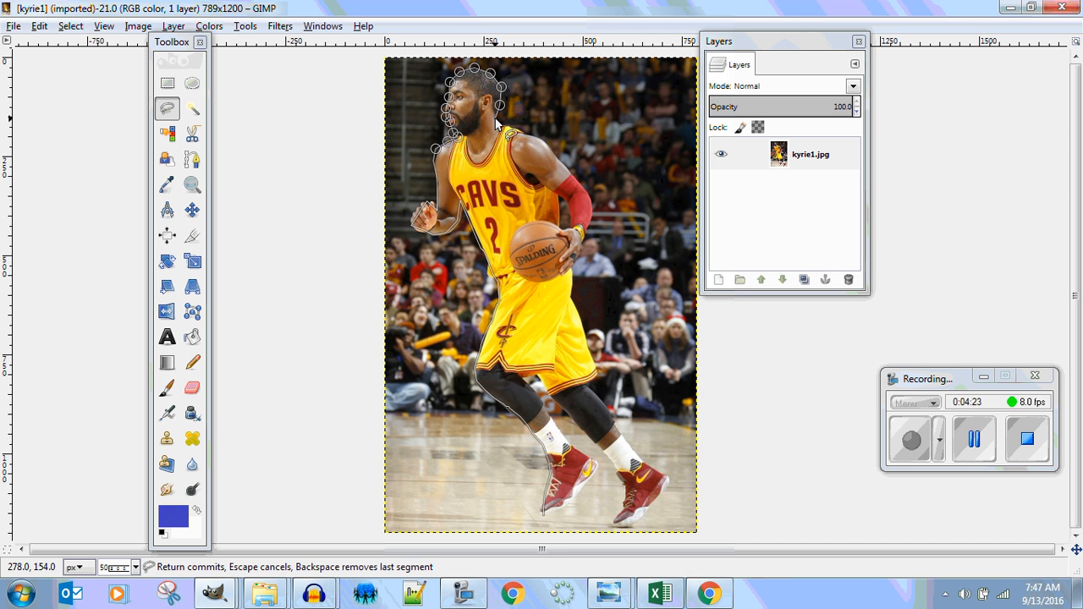
Extend the outline from the nape of the neck across the shoulder and down the upper arm to the red sleeve's elbow.
click(495, 118)
click(502, 126)
click(518, 130)
click(536, 137)
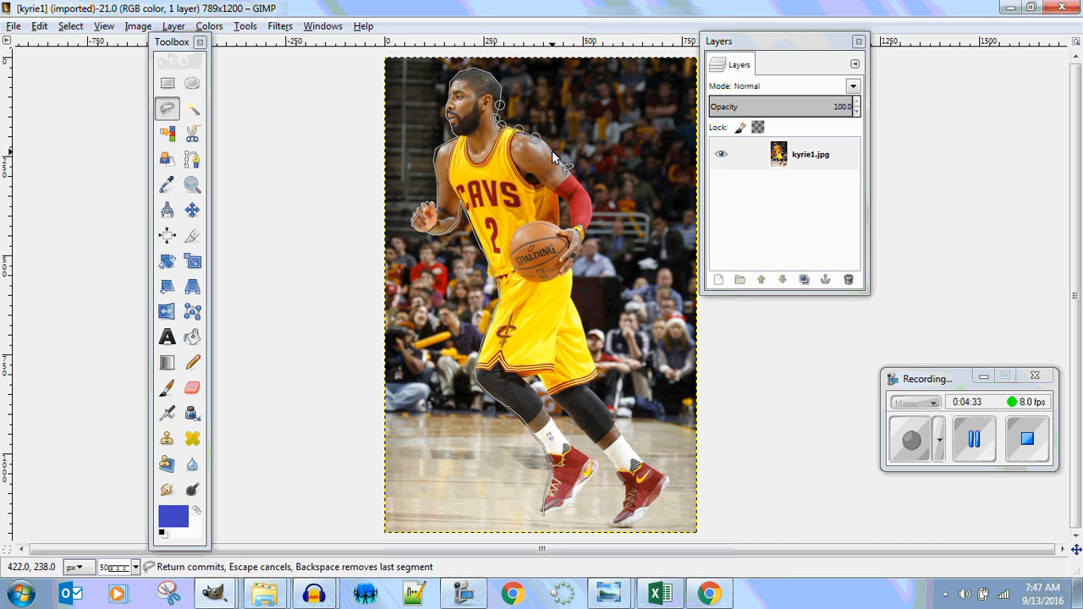
click(552, 153)
click(563, 165)
click(582, 183)
click(590, 198)
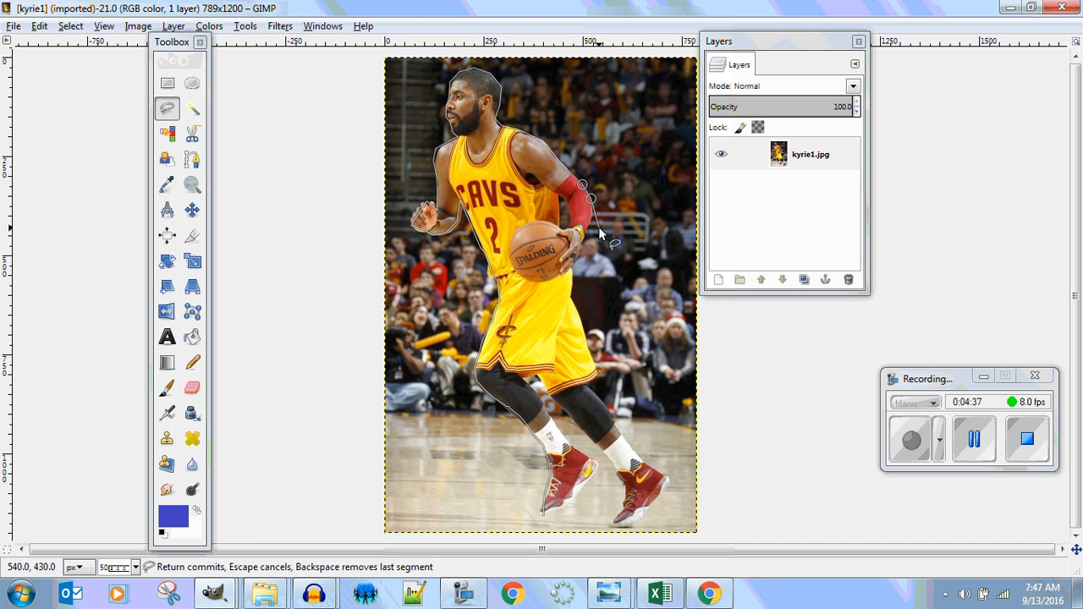
Trace the outline down the sleeved forearm, past the hand holding the ball, and along the back of the shorts to the hem.
click(590, 214)
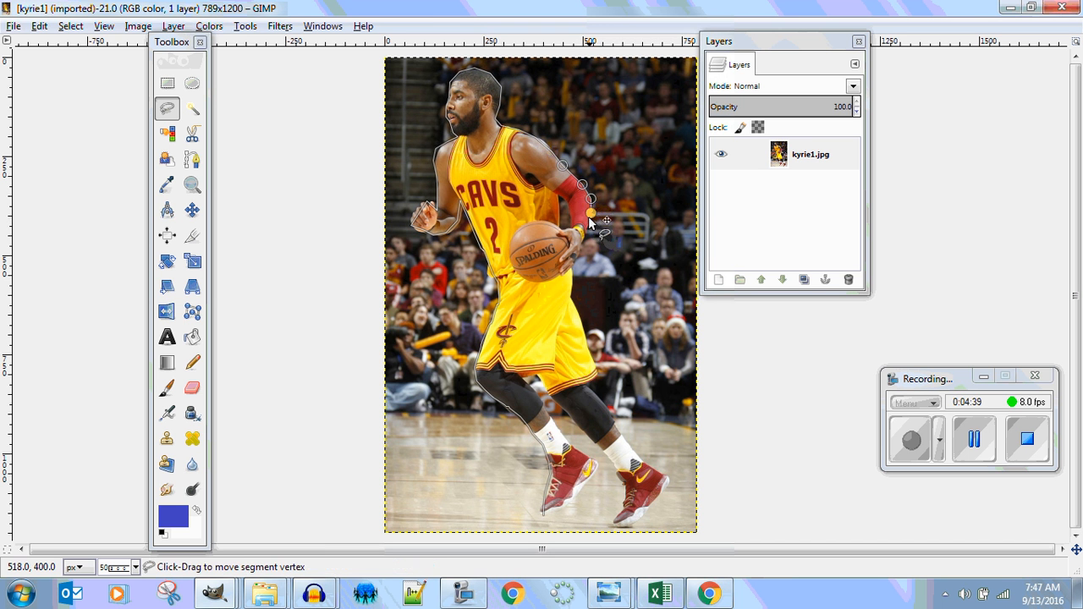
click(585, 229)
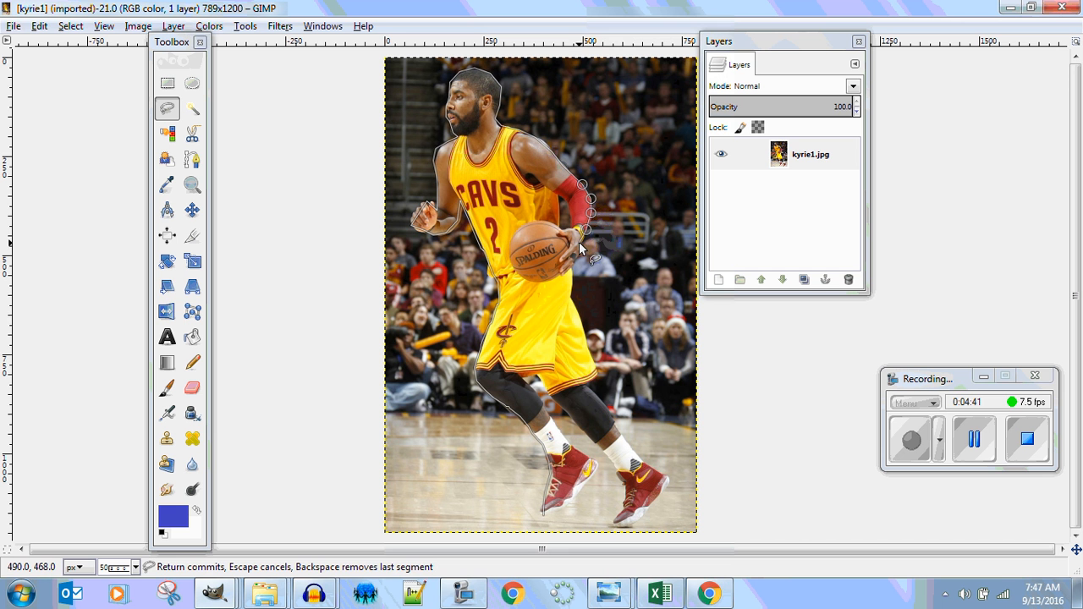
click(579, 243)
click(578, 256)
click(573, 269)
click(571, 289)
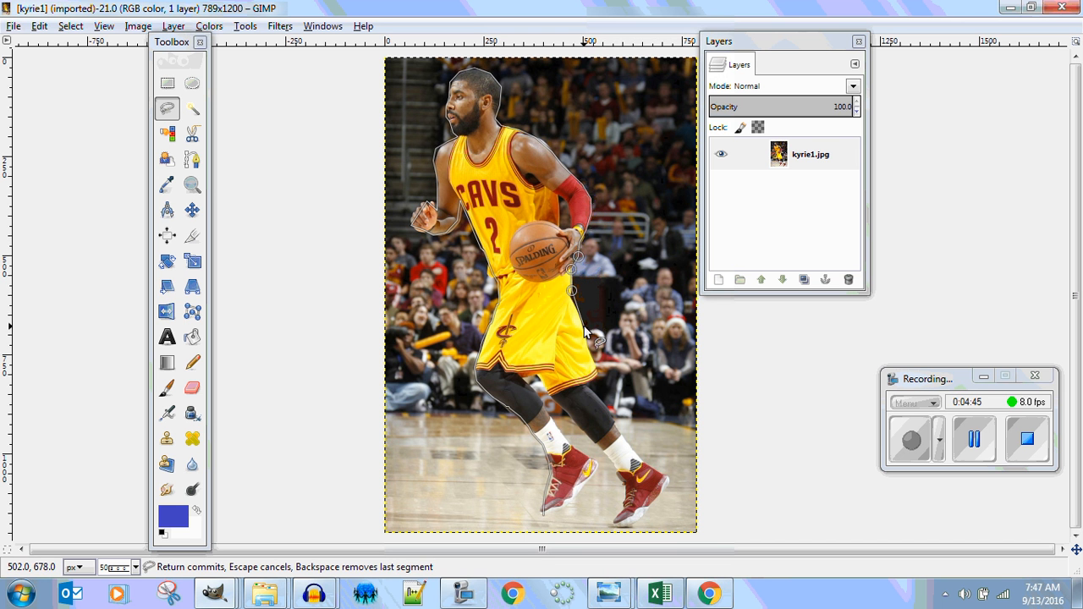
click(583, 327)
click(599, 370)
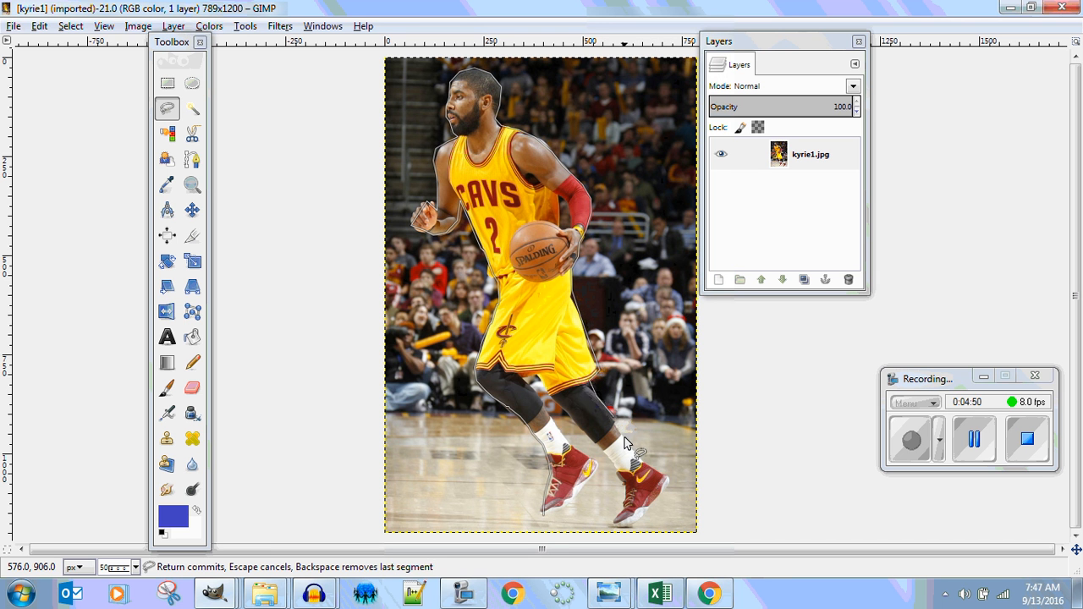
Carry the outline down the back of the trailing leg and around the heel and sole of its shoe to the toe.
click(662, 472)
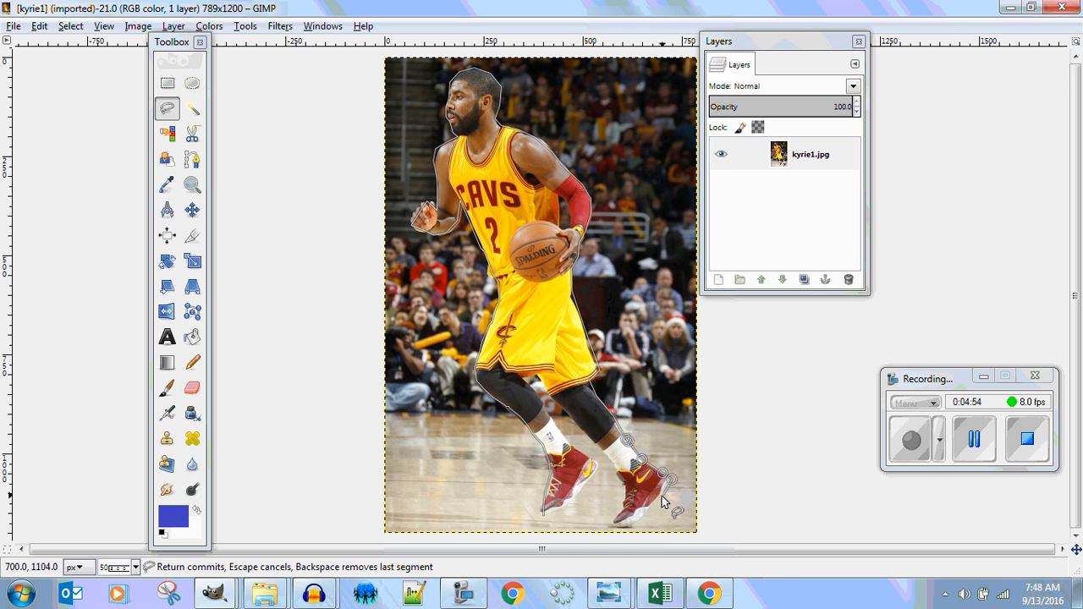
click(657, 502)
click(636, 526)
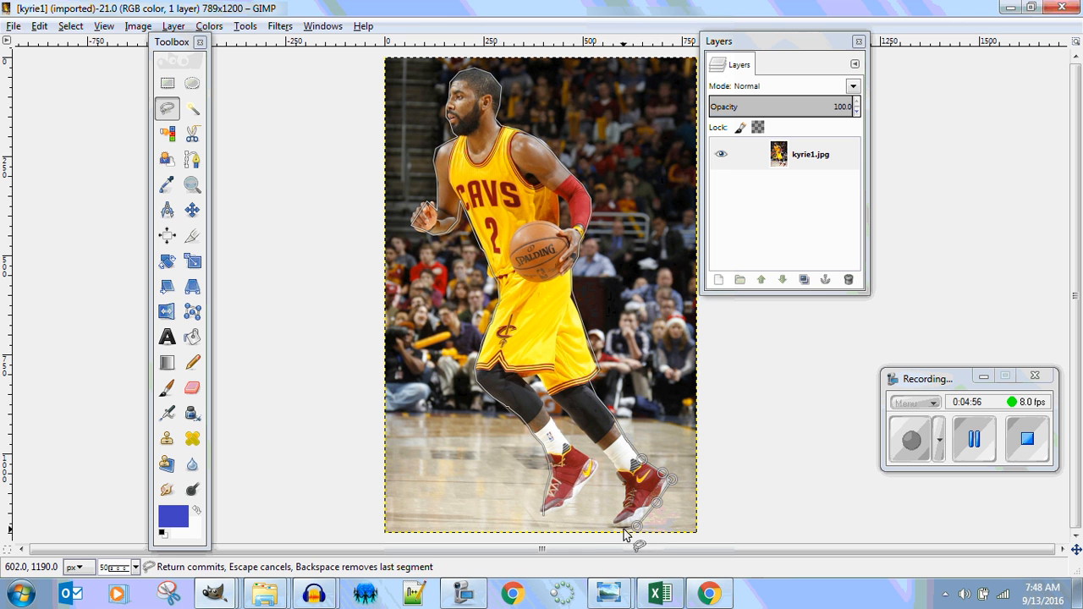
click(617, 521)
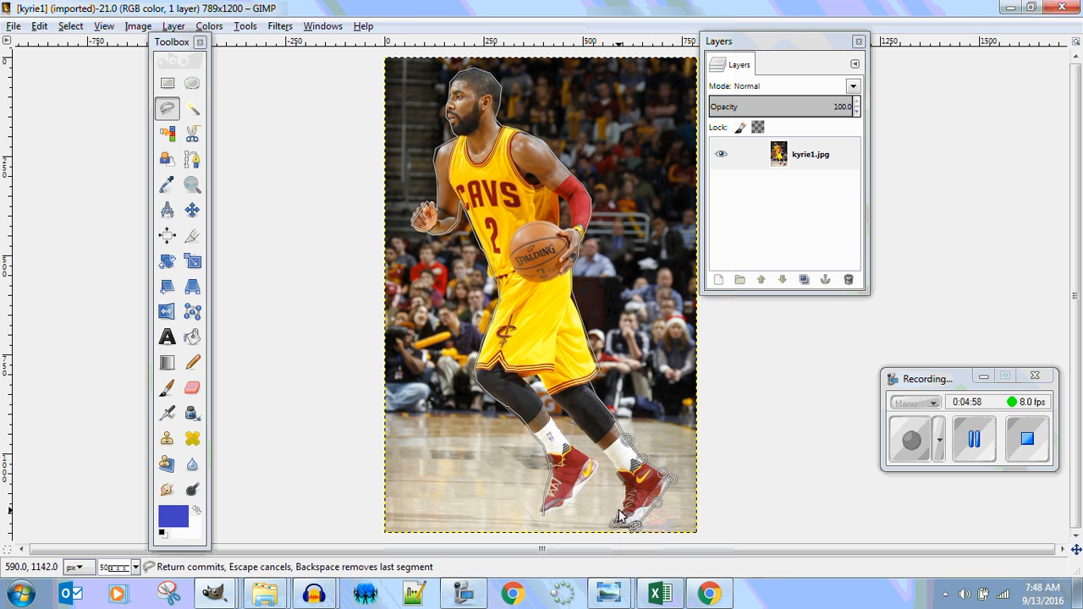
Trace the outline up the front of the trailing shoe and along the white sock to the lower leg.
click(624, 510)
click(632, 490)
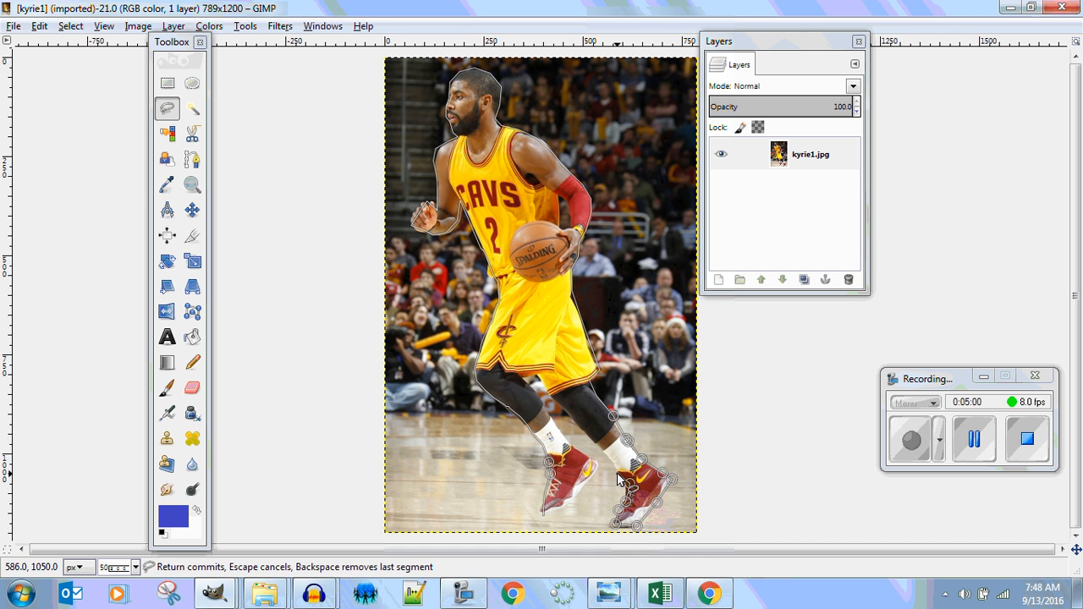
click(617, 474)
click(617, 463)
click(603, 452)
click(595, 444)
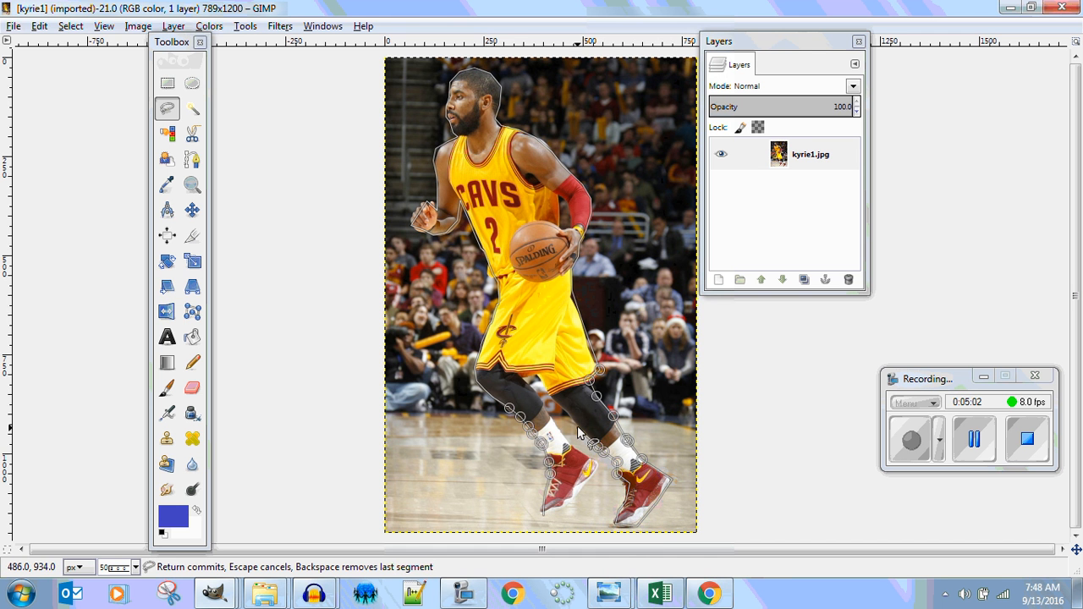
Outline the gap between the legs up to the shorts and down the other leg, closing the selection at its starting toe.
click(577, 427)
click(564, 408)
click(552, 400)
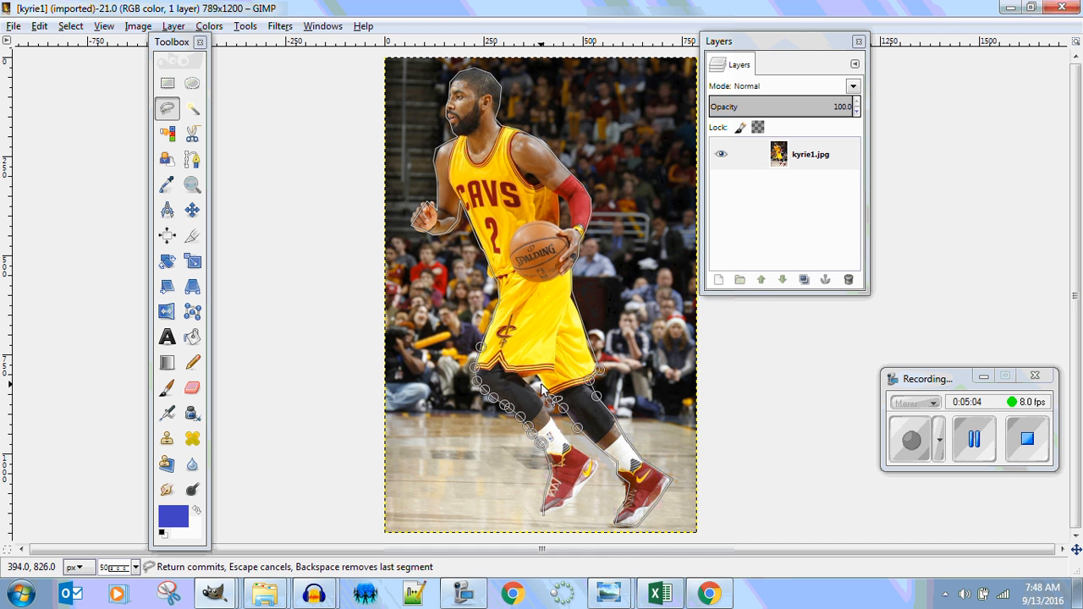
click(536, 377)
click(521, 379)
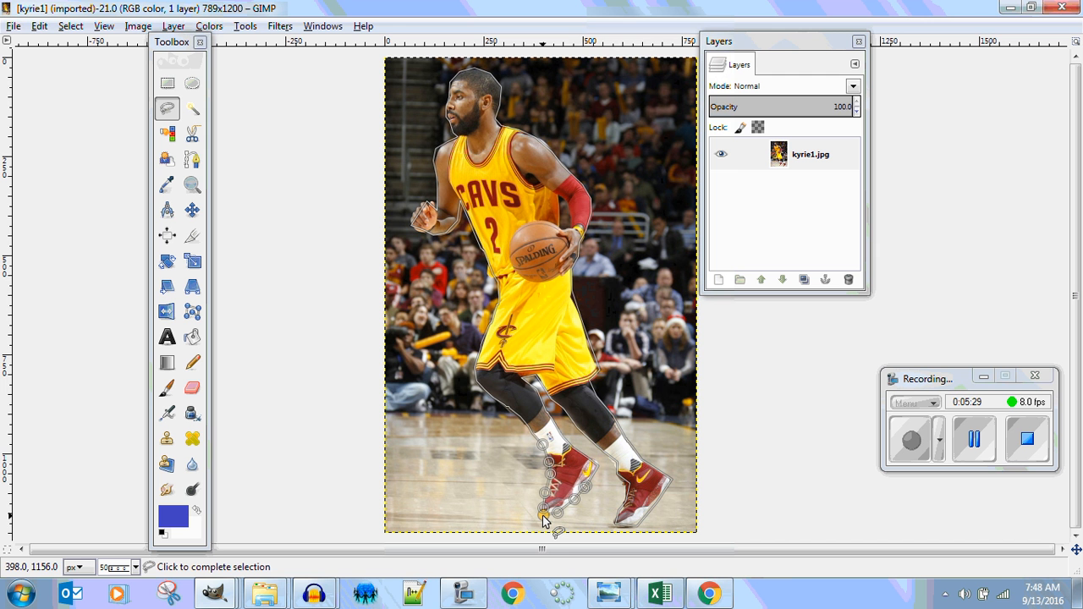
click(545, 517)
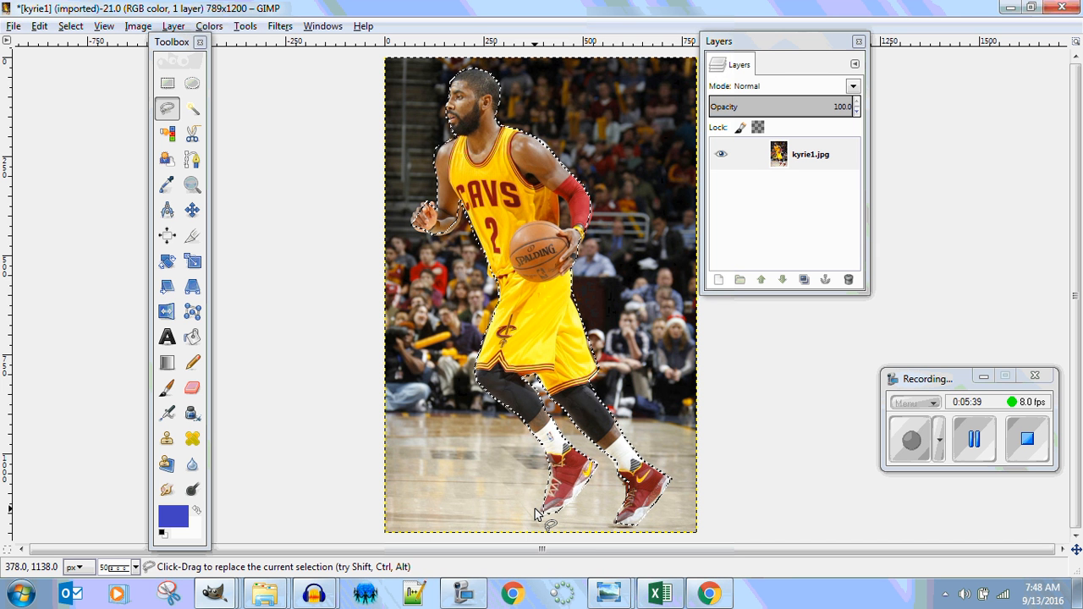
Move the Toolbox farther from the image, then invert the selection and delete the arena background around the player.
drag(170, 47, 80, 59)
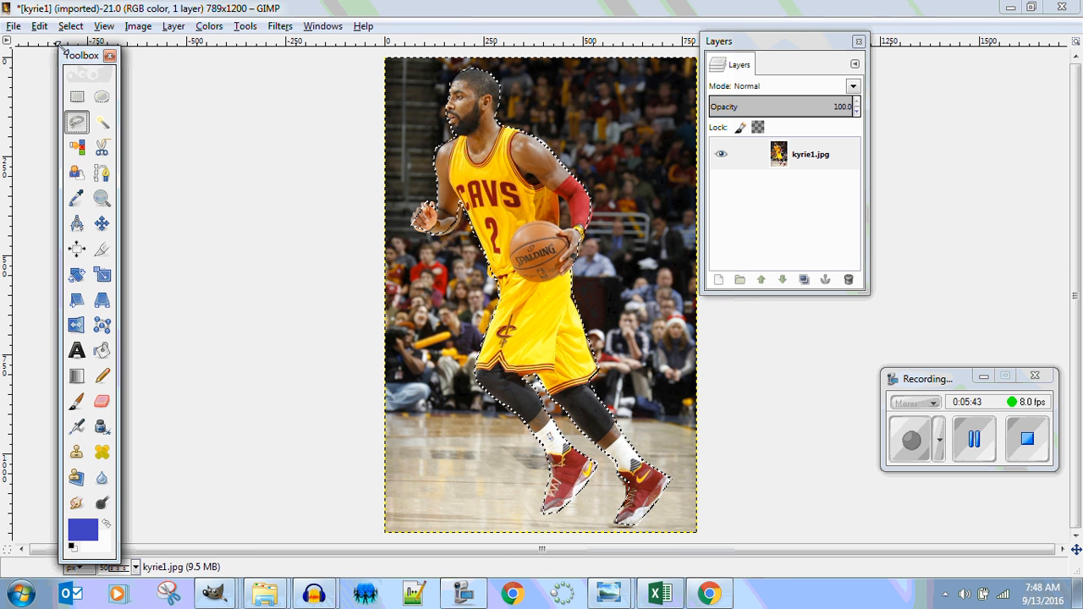
click(71, 28)
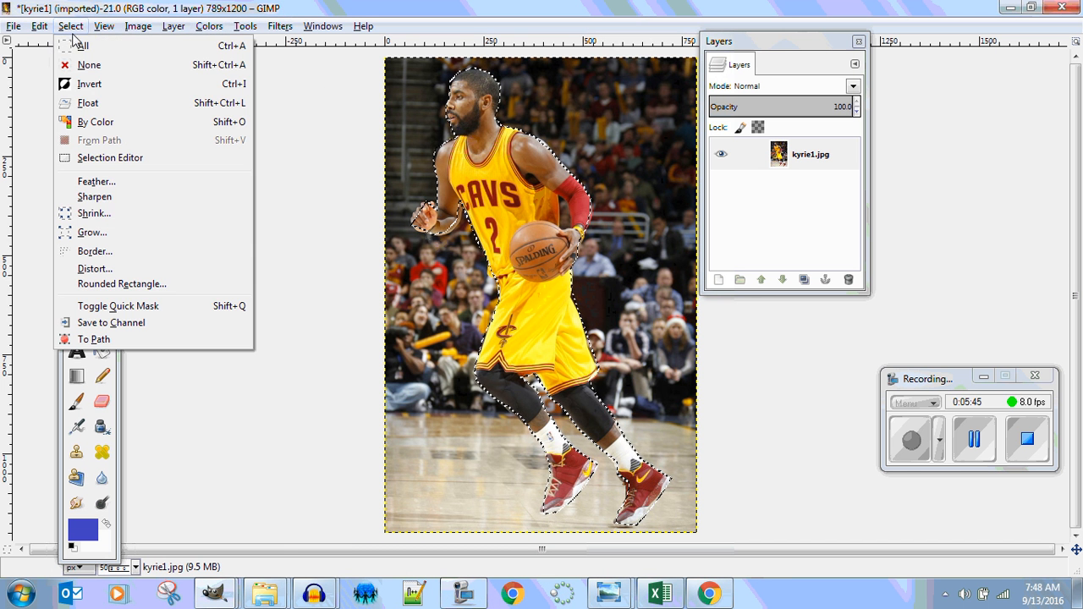
click(79, 85)
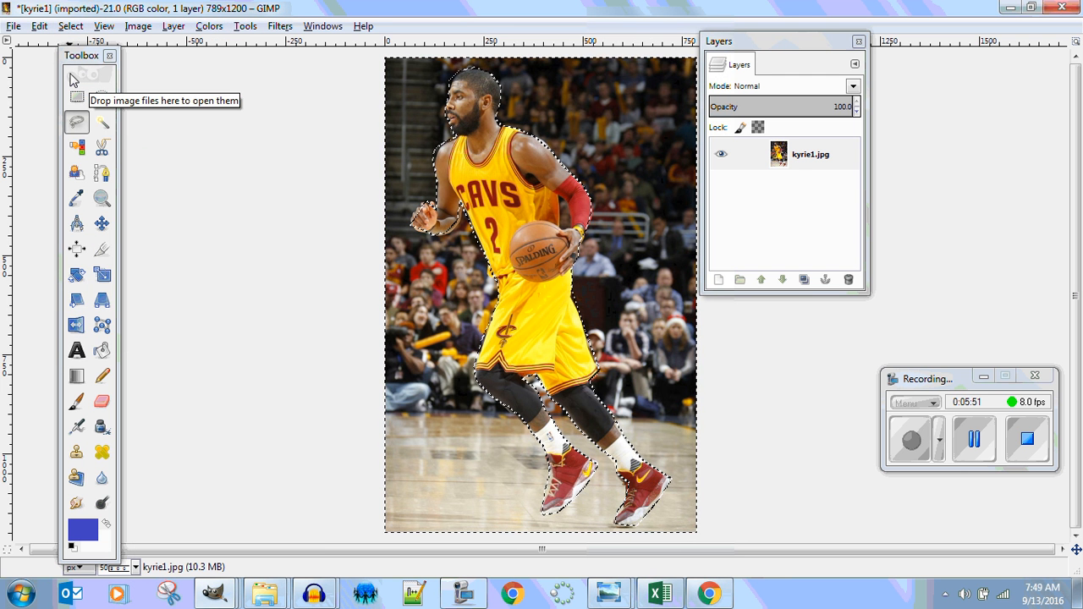
key(Delete)
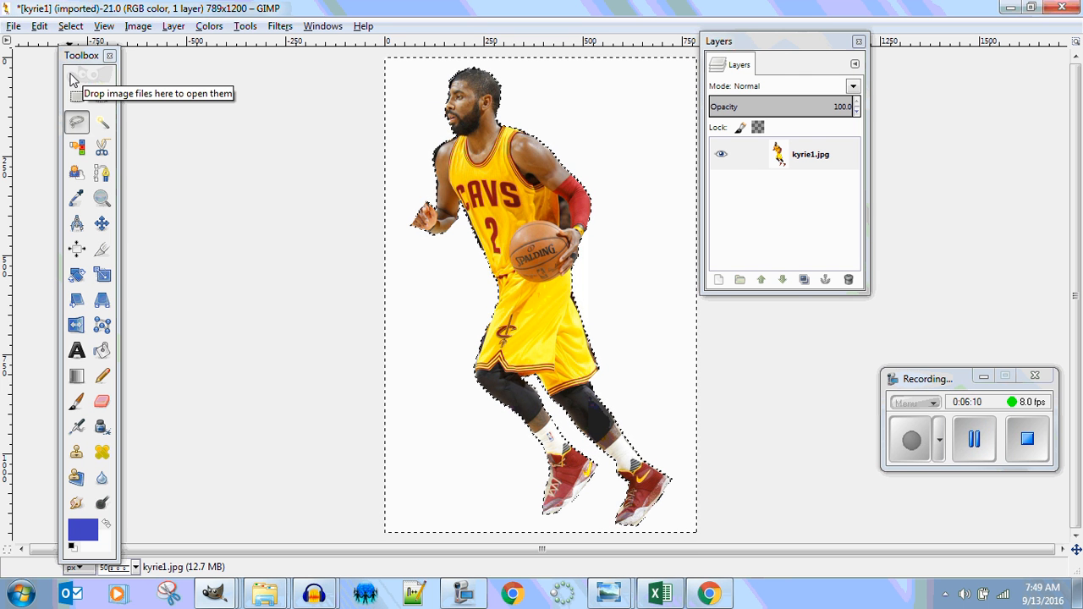
Set the foreground color to pink ff47ff and bucket-fill the cleared background with it.
click(101, 351)
click(82, 532)
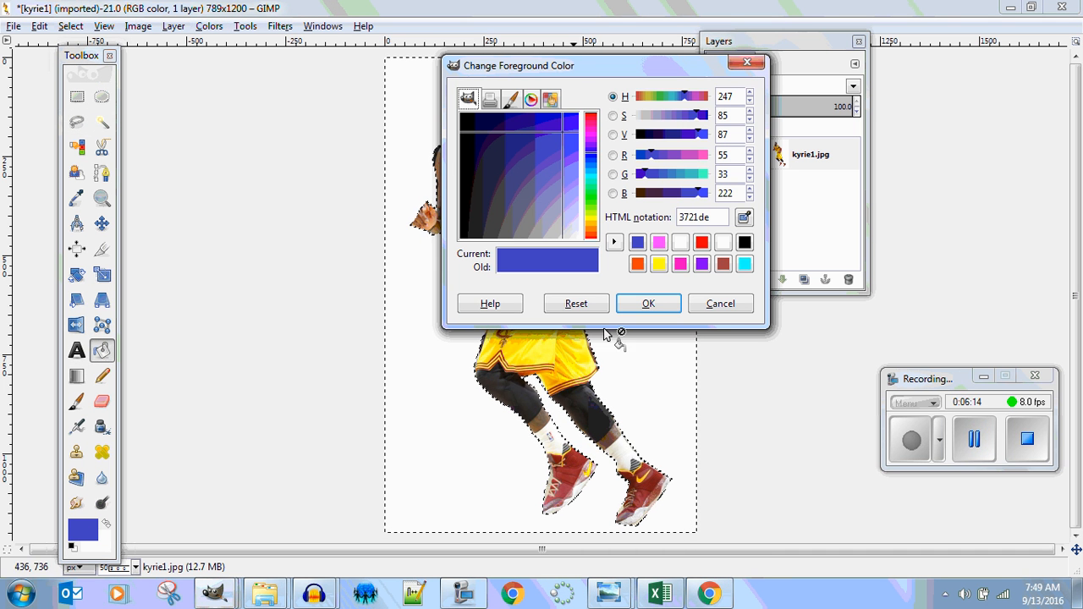
click(660, 244)
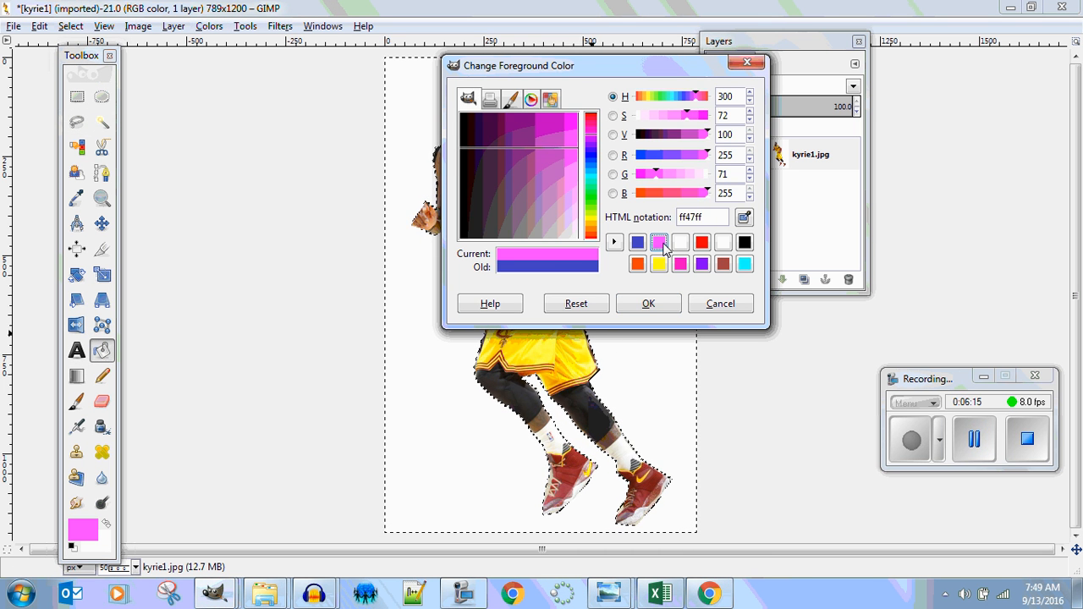
click(648, 303)
click(435, 298)
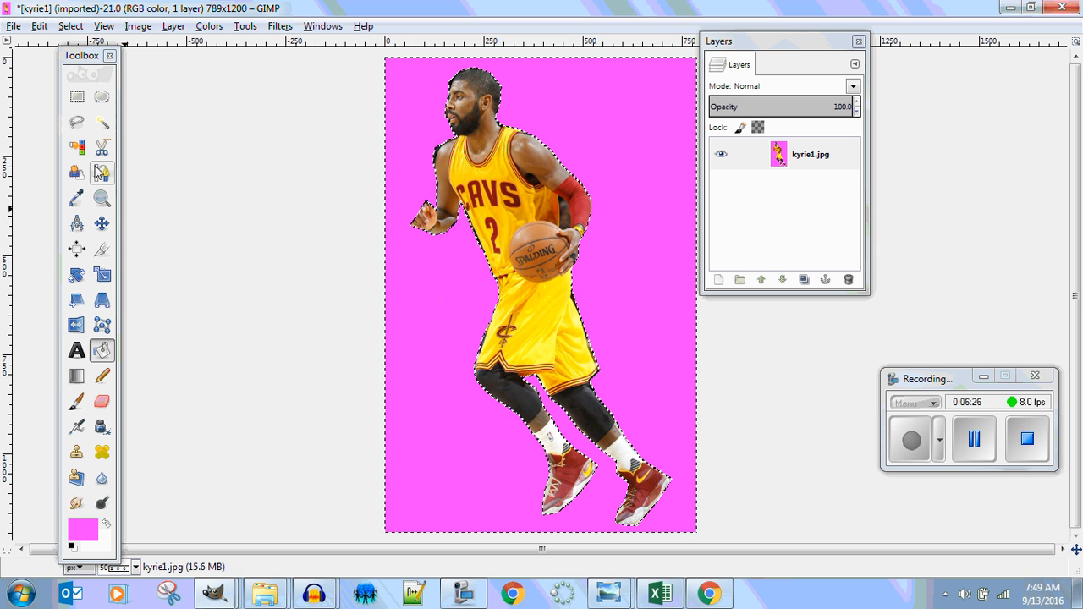
Add an alpha channel to the kyrie1.jpg layer, select the pink background by color and delete it to transparency.
click(77, 147)
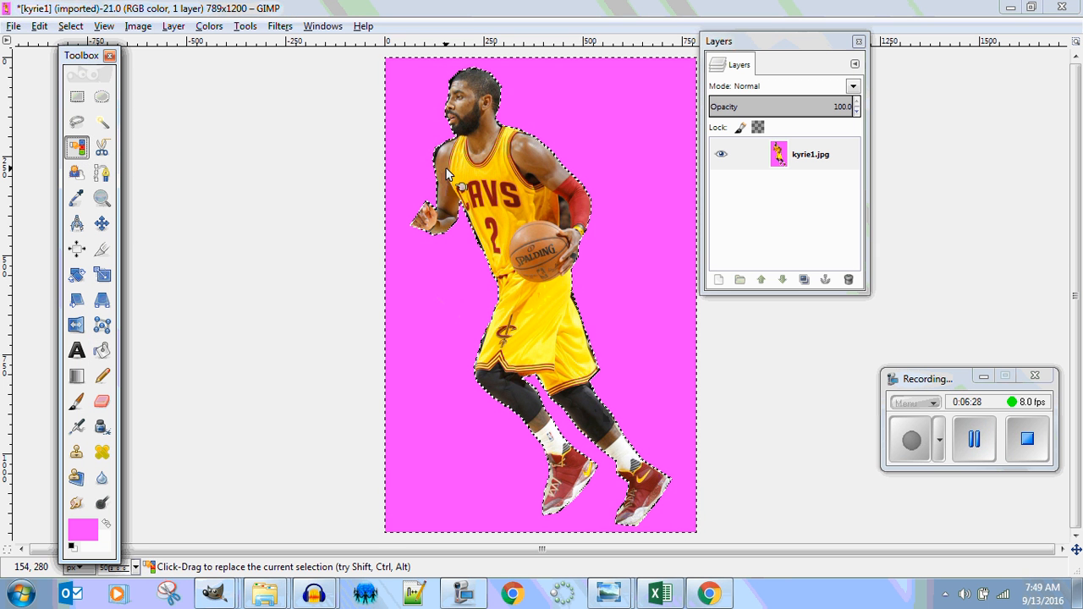
right_click(779, 164)
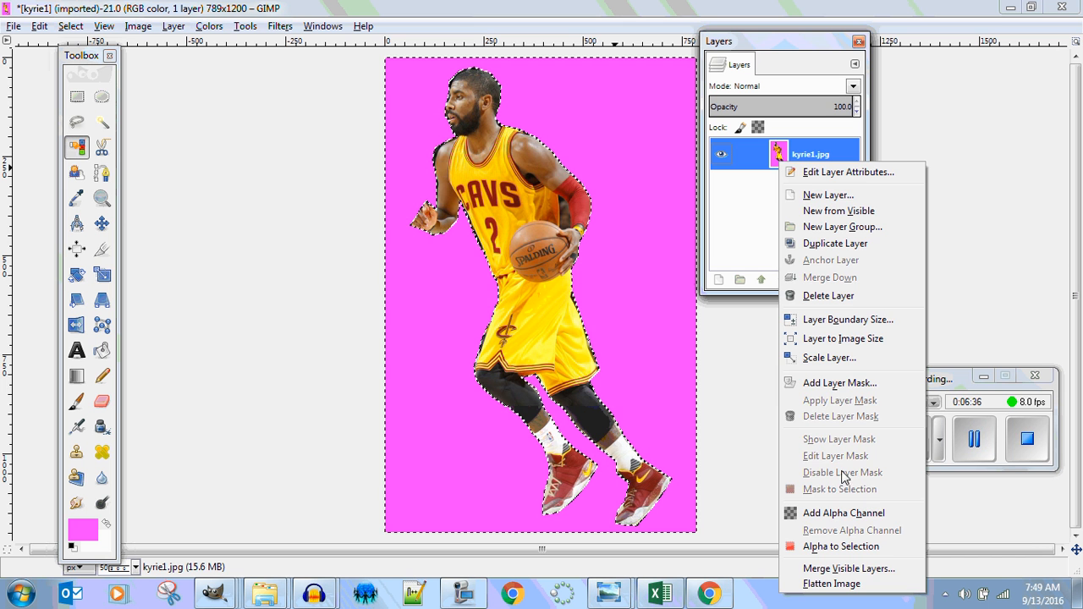
click(844, 512)
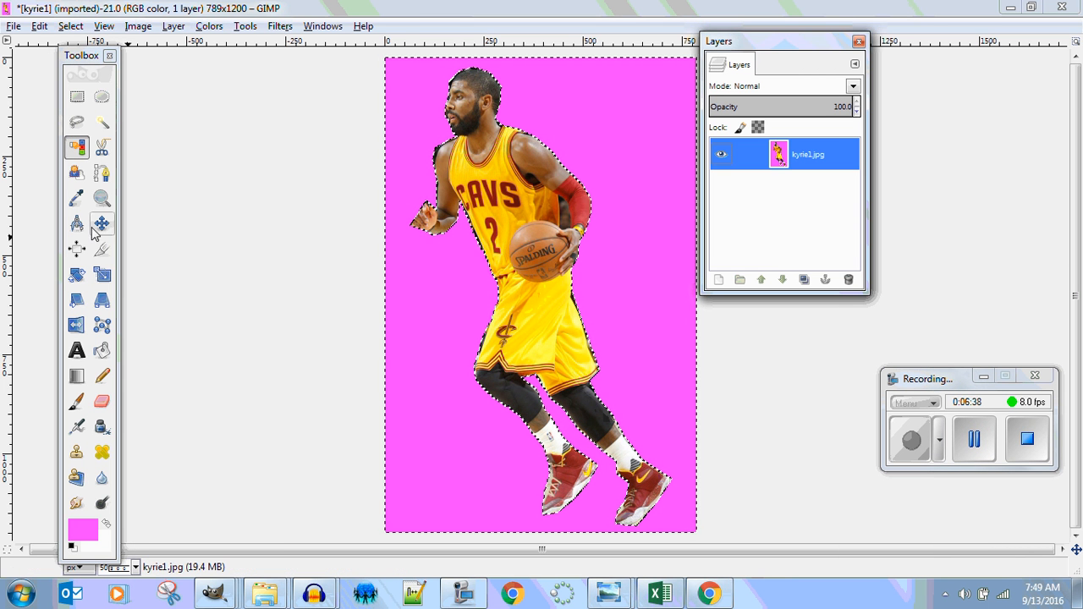
click(405, 124)
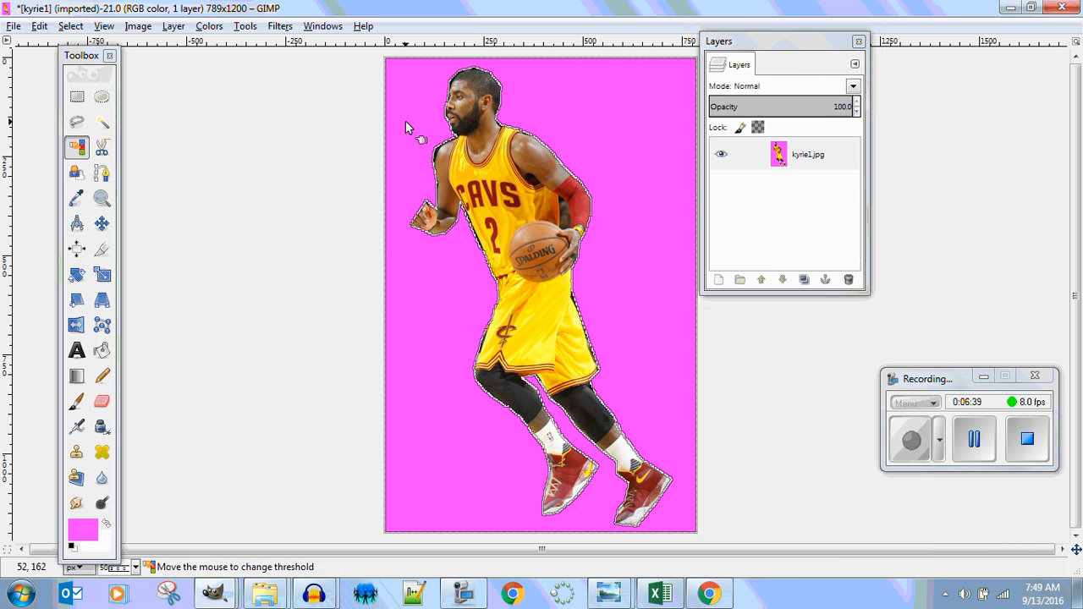
key(Delete)
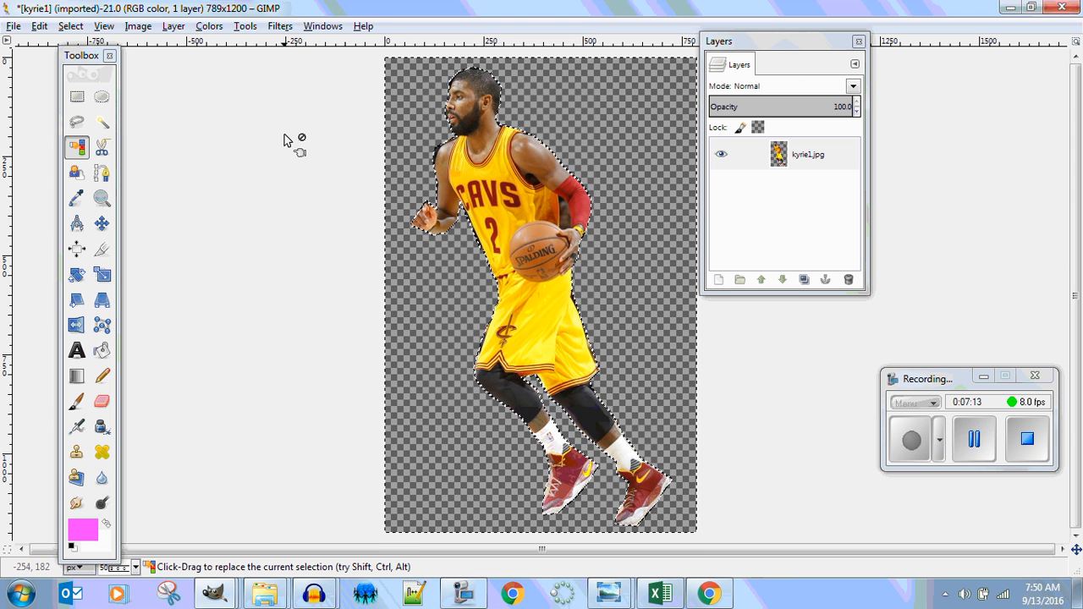
Switch to the MIT App Inventor project in Chrome and select the imgStephCurry sprite on the court.
click(710, 593)
click(326, 10)
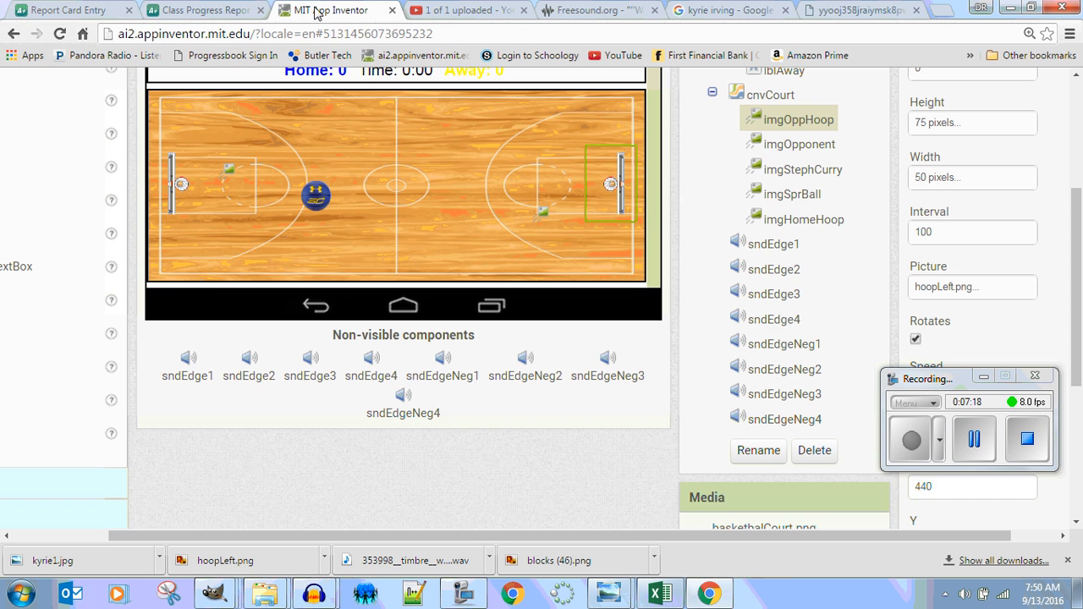
click(542, 214)
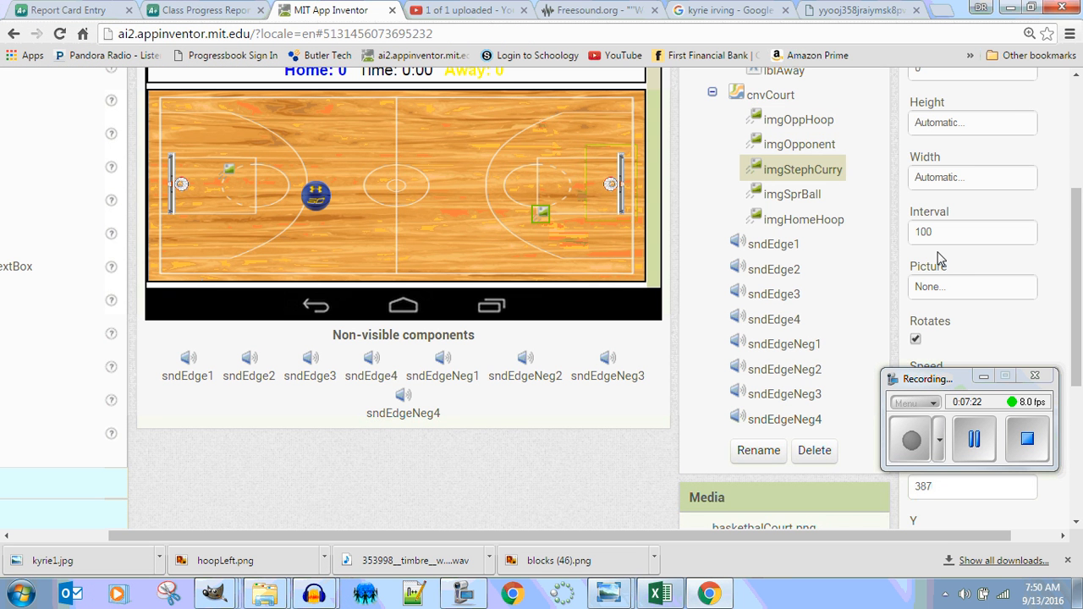
Upload Stephen-Curry-during-Three-Point-Contest from the Sound Decision 1.1.5 folder as the picture of imgStephCurry.
click(963, 290)
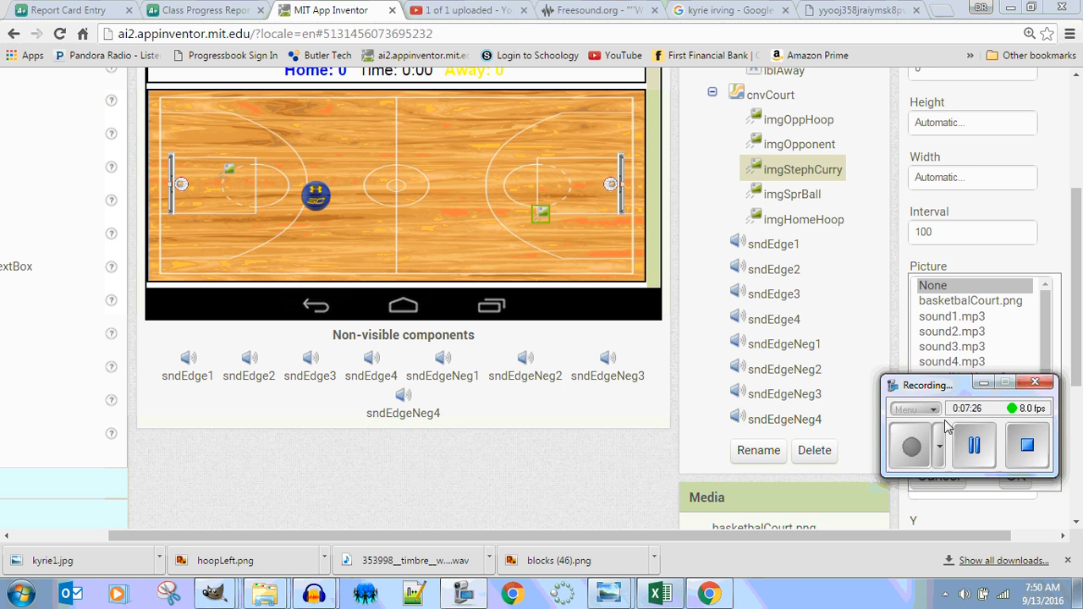
drag(975, 379, 946, 508)
click(967, 451)
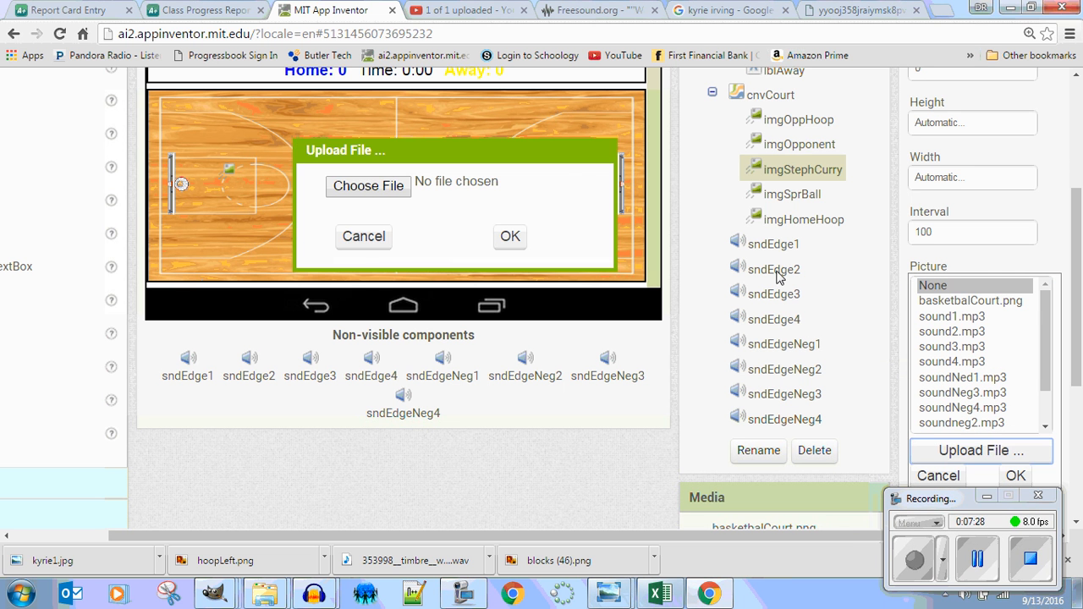
click(381, 188)
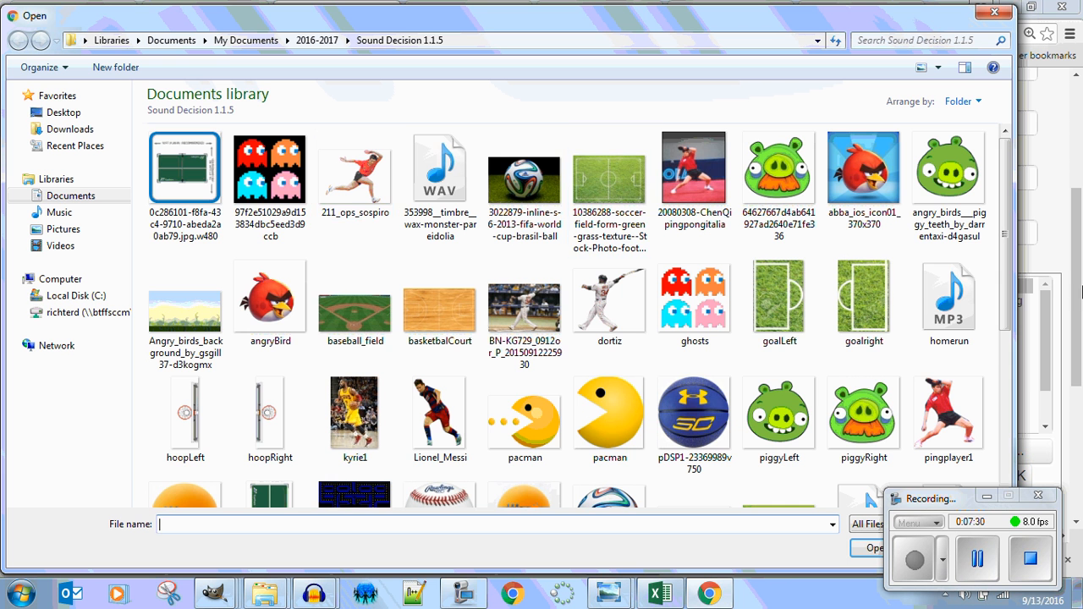
drag(1003, 251, 1031, 403)
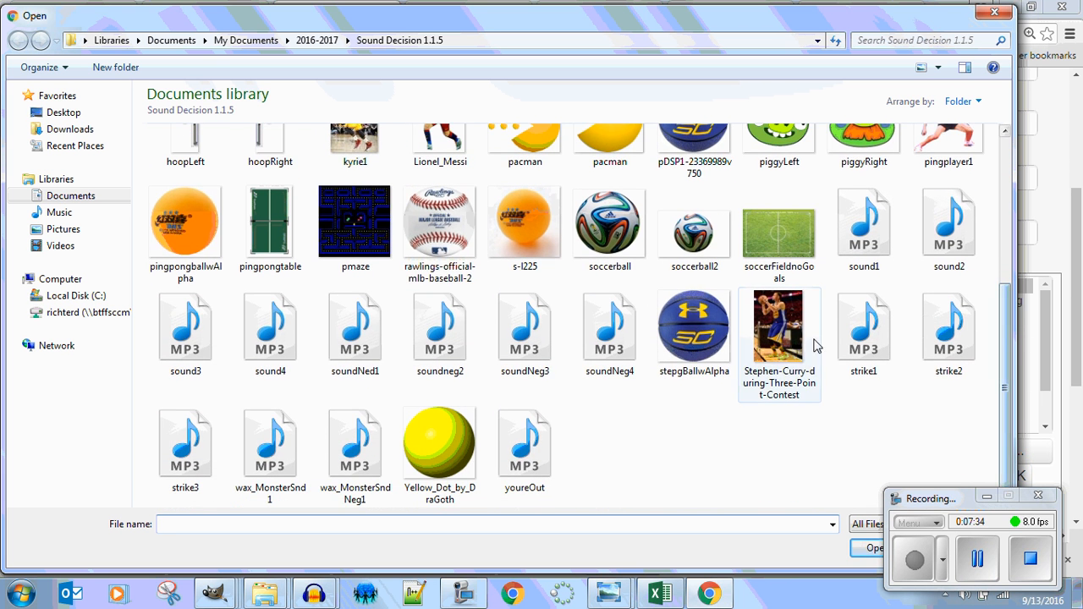
click(783, 332)
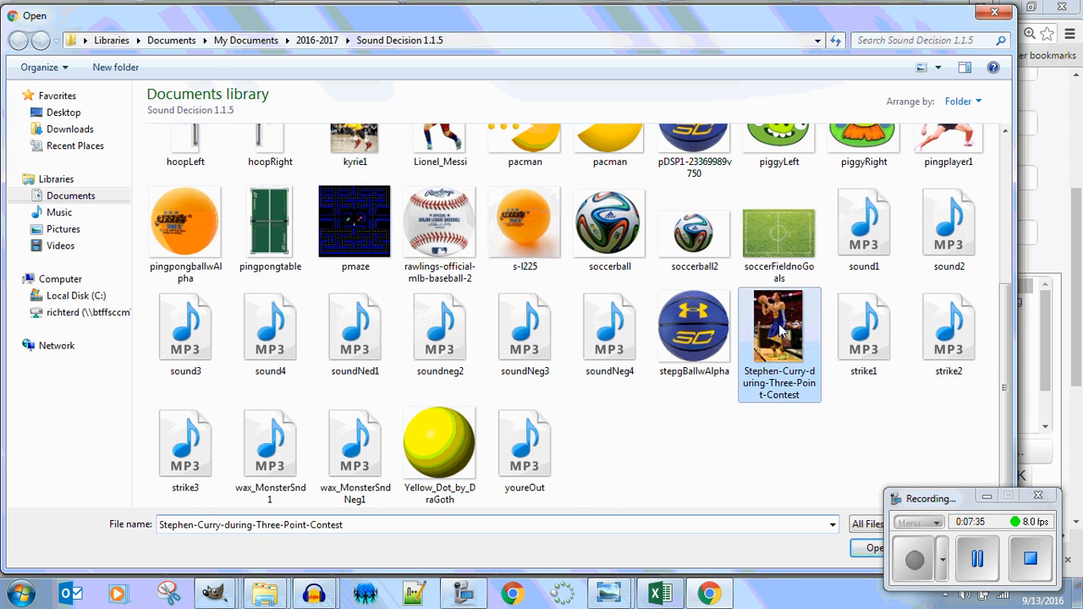
click(867, 550)
click(510, 239)
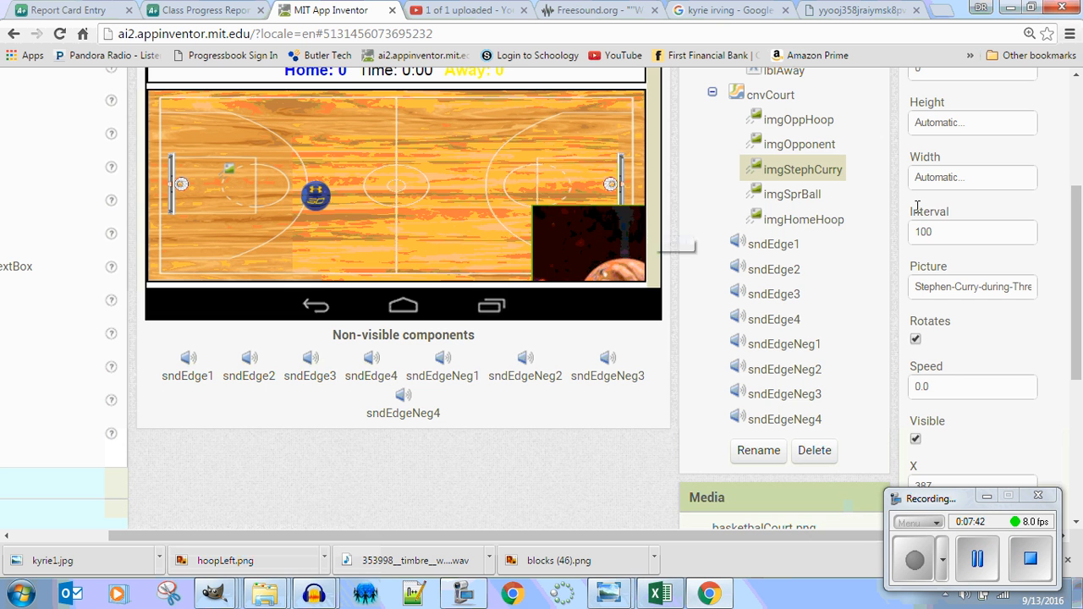
Size imgStephCurry to 80 pixels high and 50 pixels wide, and place it on the court just in front of the right-hand hoop.
scroll(1075, 280, up, 1)
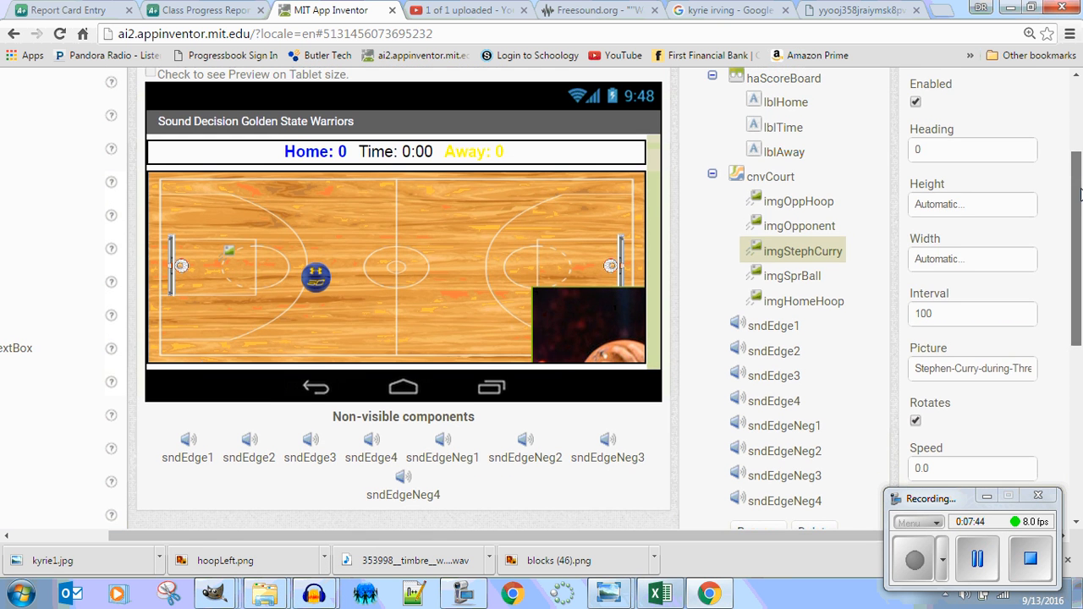
click(961, 210)
click(949, 247)
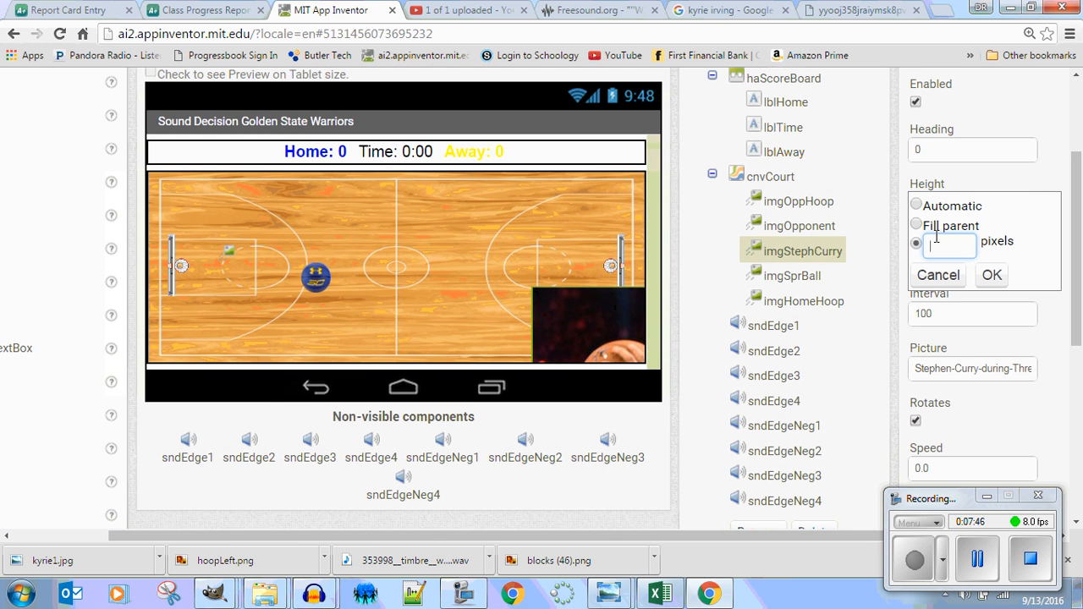
click(989, 276)
click(961, 265)
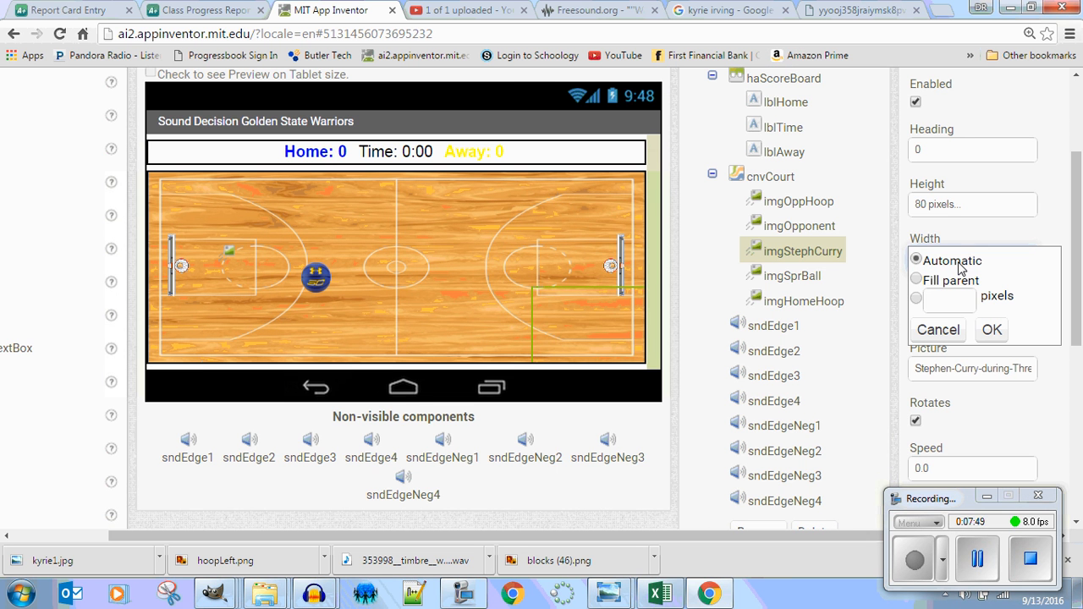
click(946, 301)
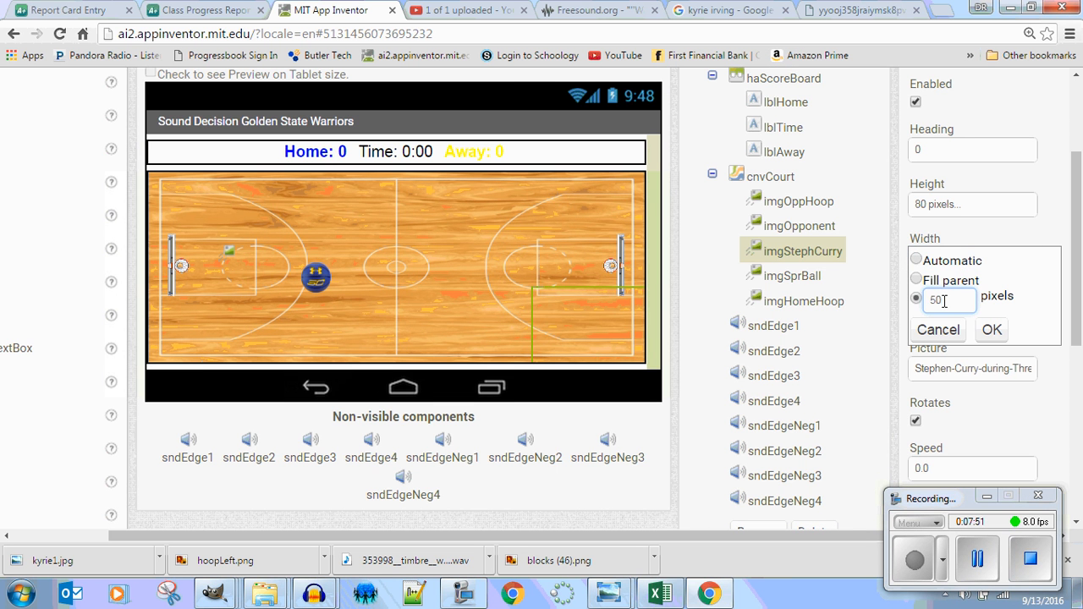
text(50)
click(993, 332)
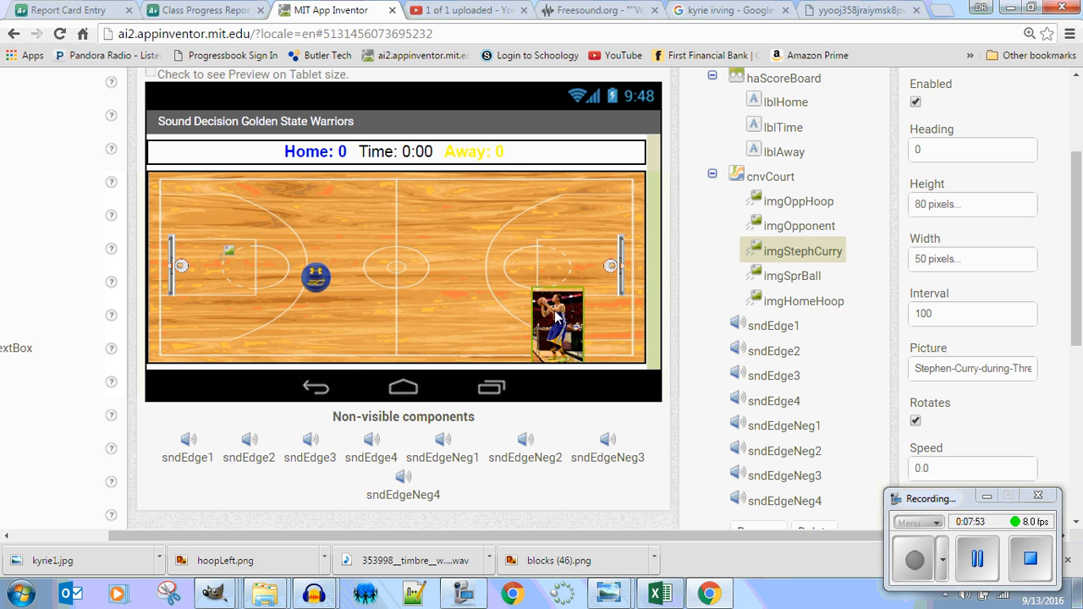
drag(558, 317, 550, 258)
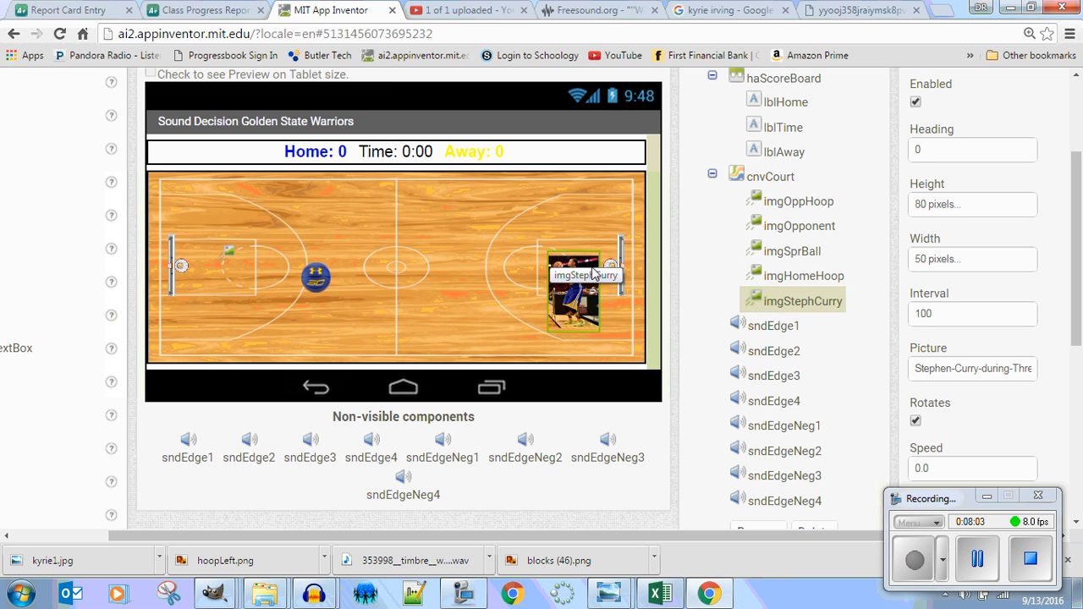
Start a picture upload for the imgOpponent sprite and look through the images in the Sound Decision 1.1.5 folder.
click(229, 254)
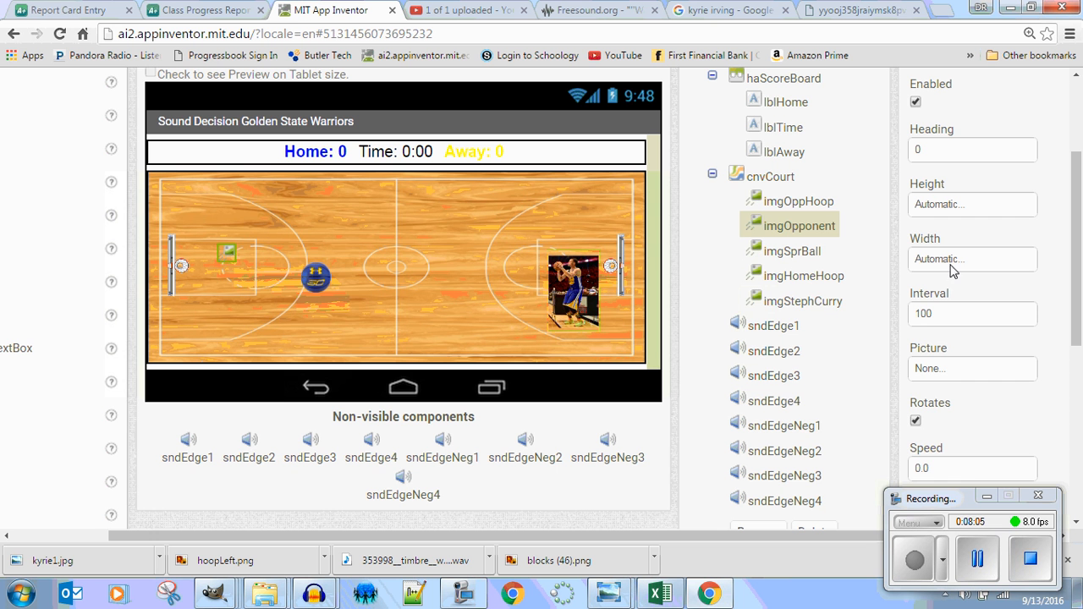
click(969, 370)
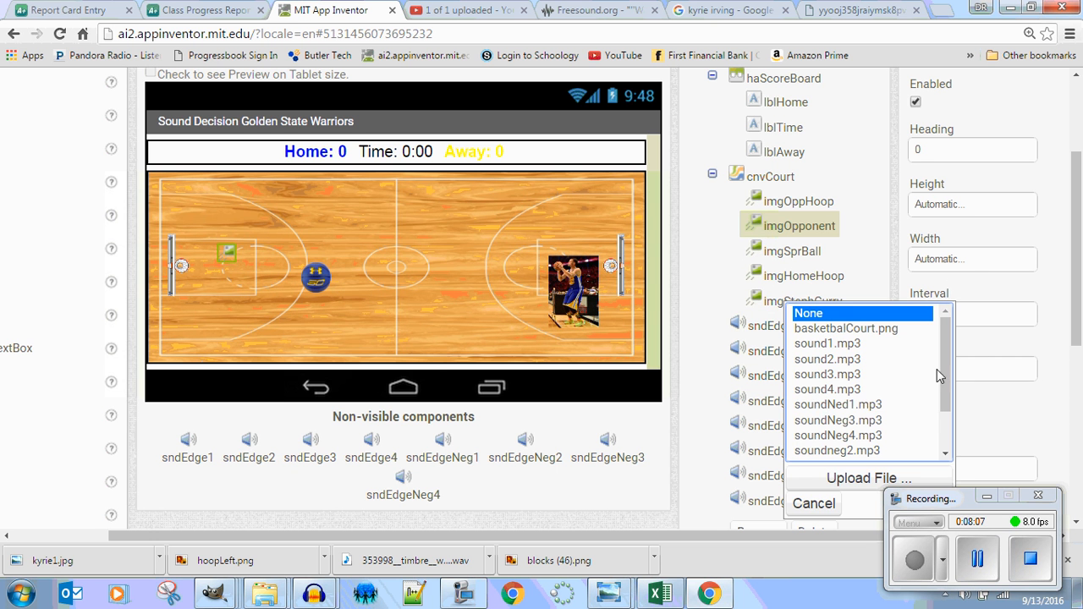
click(855, 478)
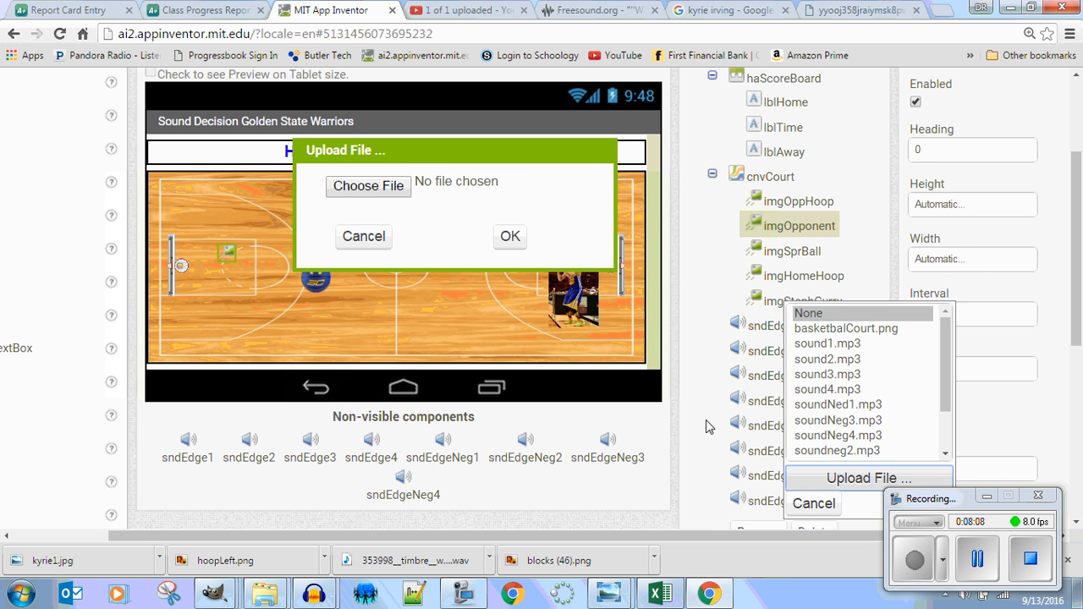
click(376, 190)
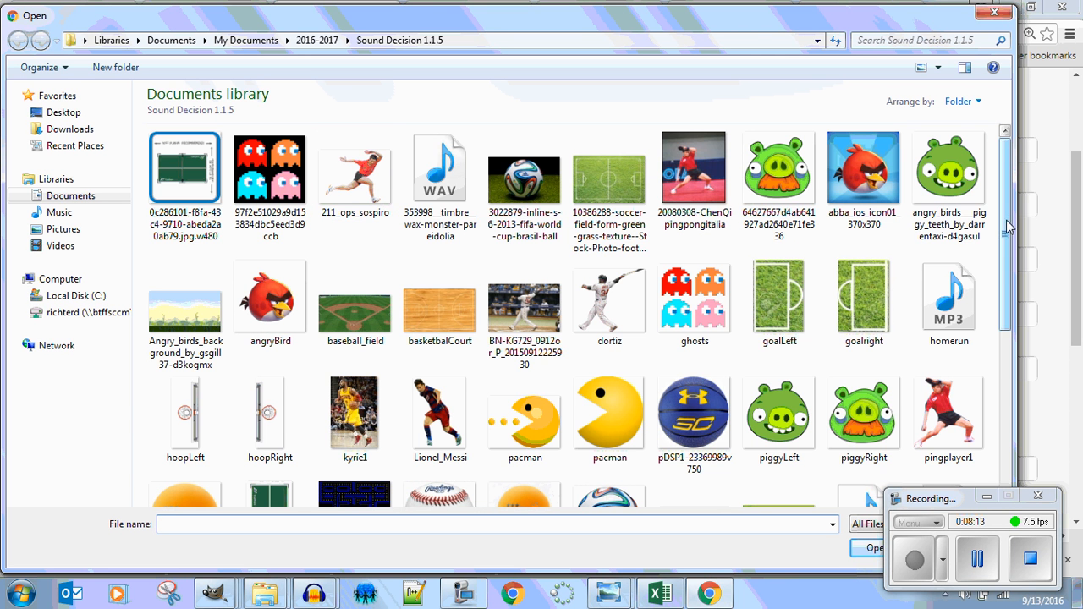
drag(1009, 227, 1046, 196)
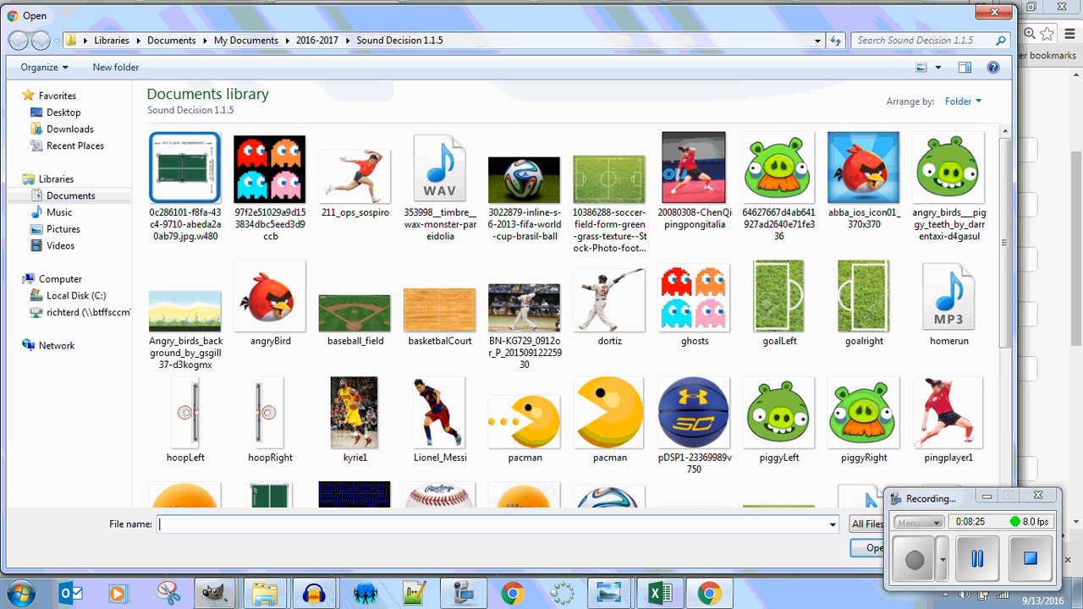
Switch to the kyrie1 image in GIMP and flip the whole image horizontally.
click(214, 595)
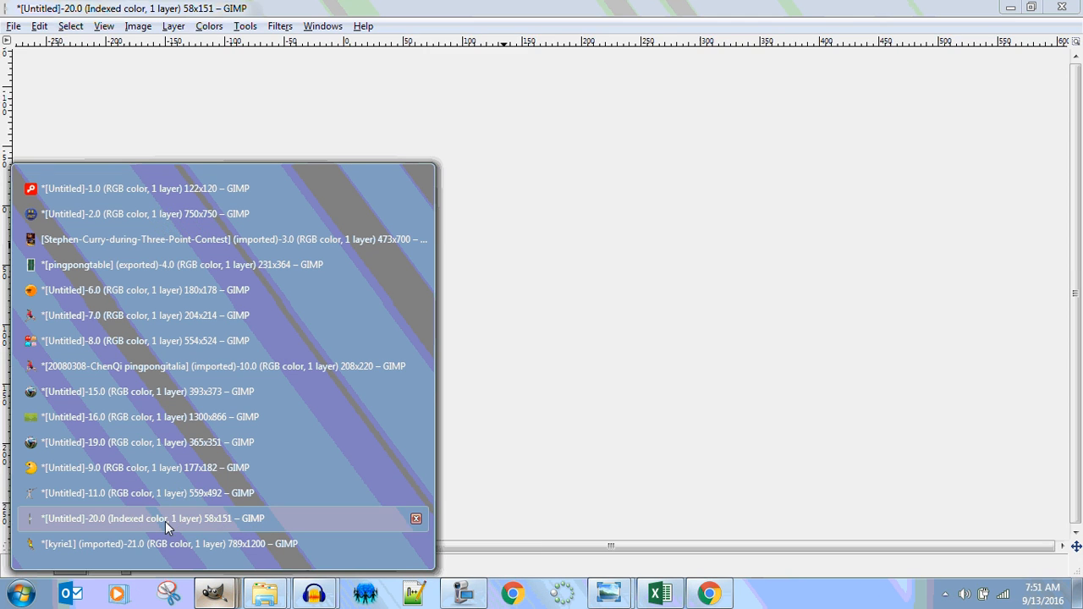
click(172, 547)
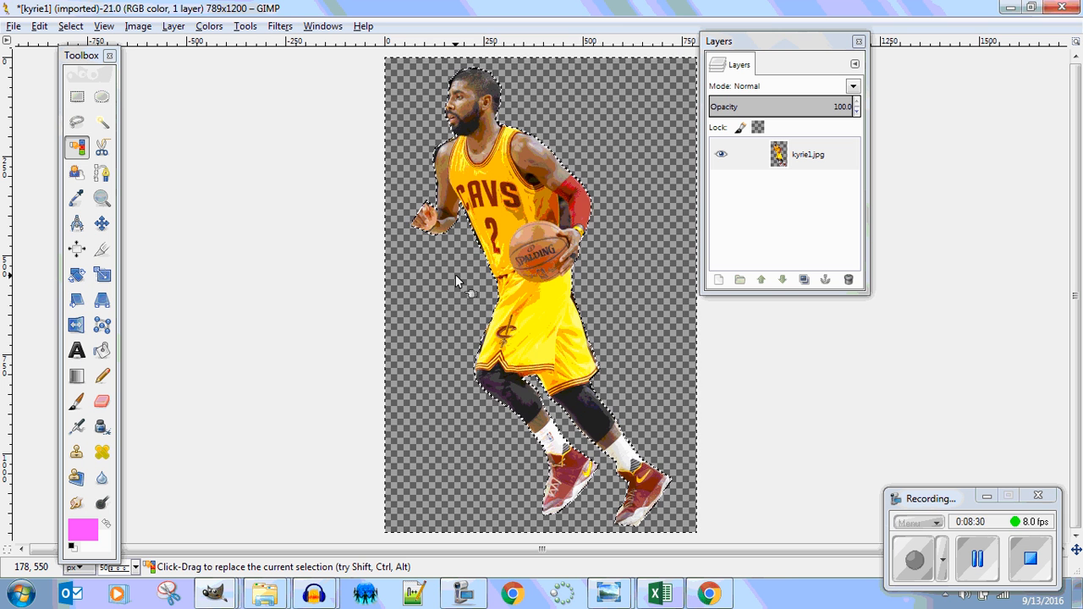
right_click(507, 197)
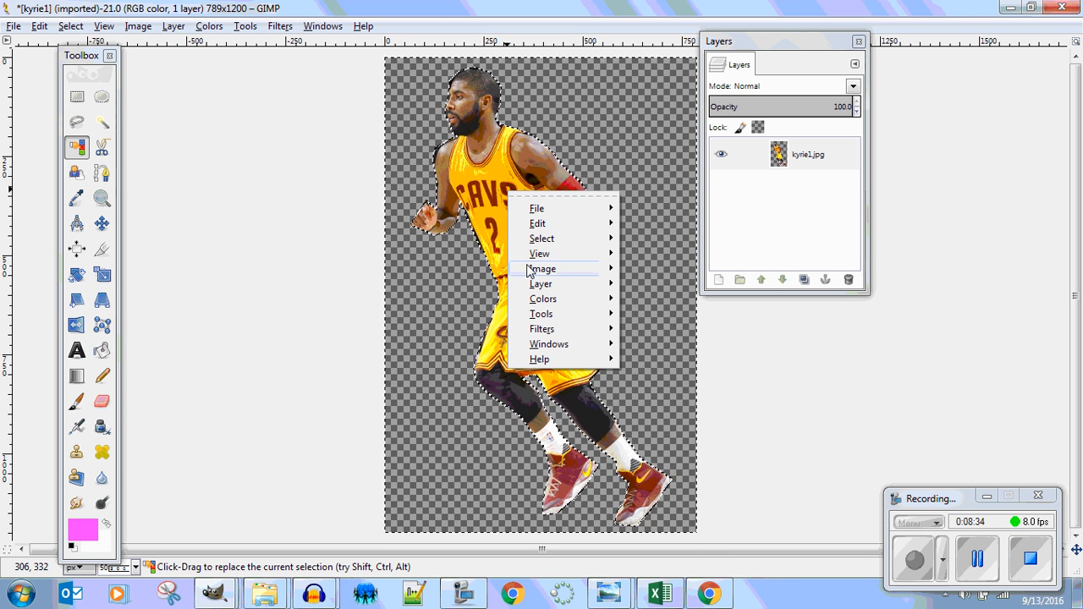
mouse_move(529, 268)
mouse_move(690, 313)
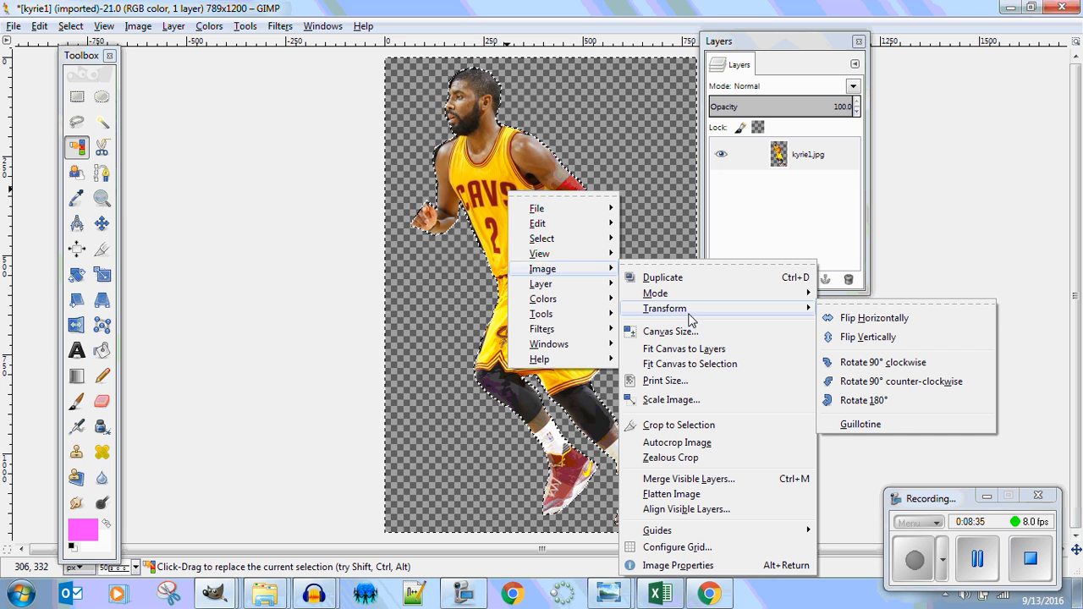
click(860, 320)
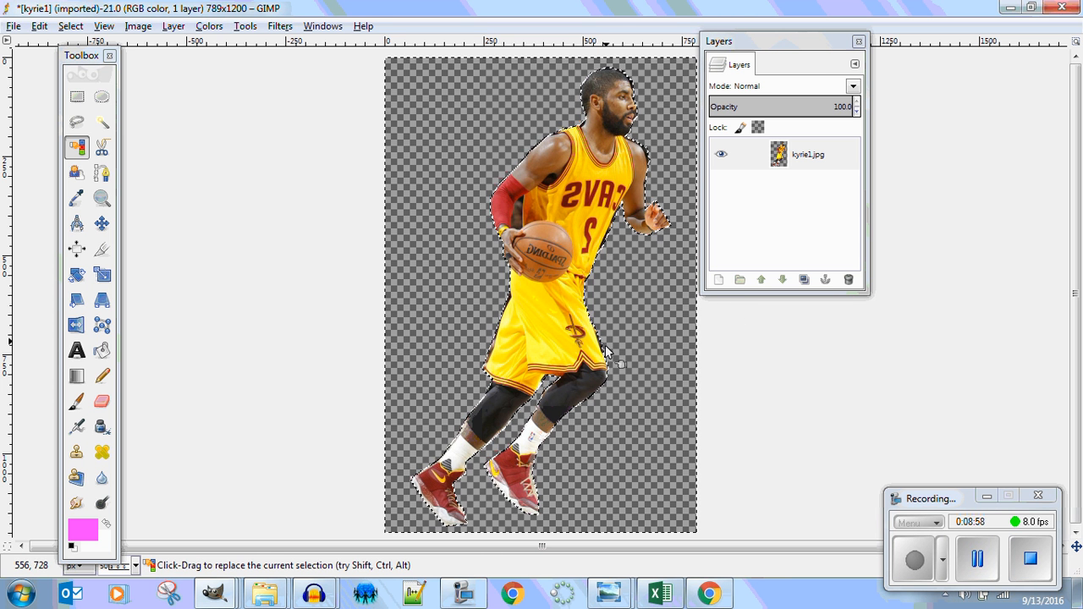
Pick the yellow of the player's shorts as the foreground color and invert the selection so that it covers the player.
click(78, 150)
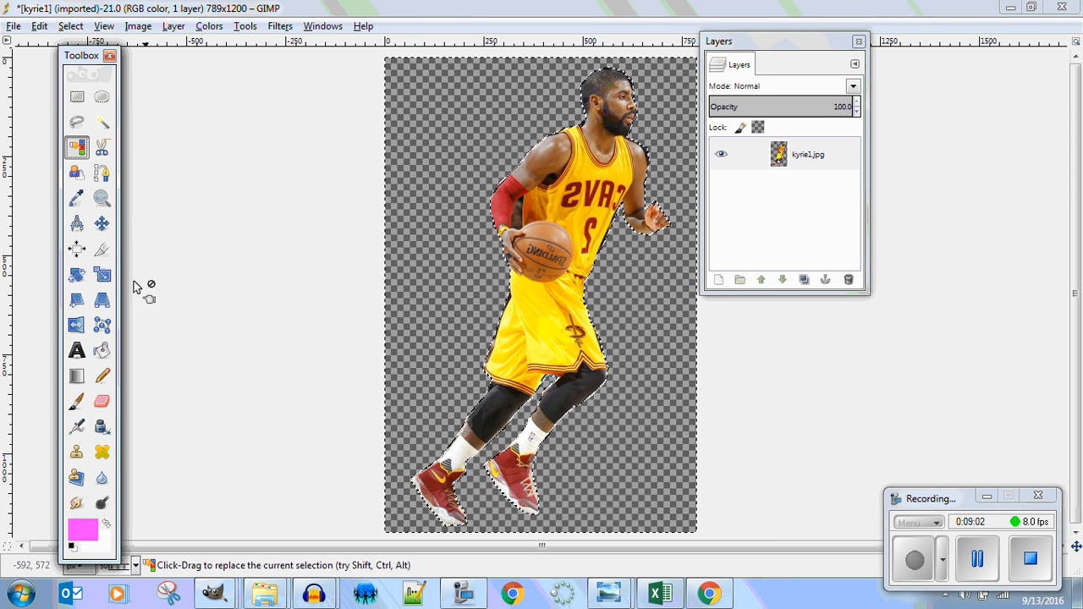
click(76, 198)
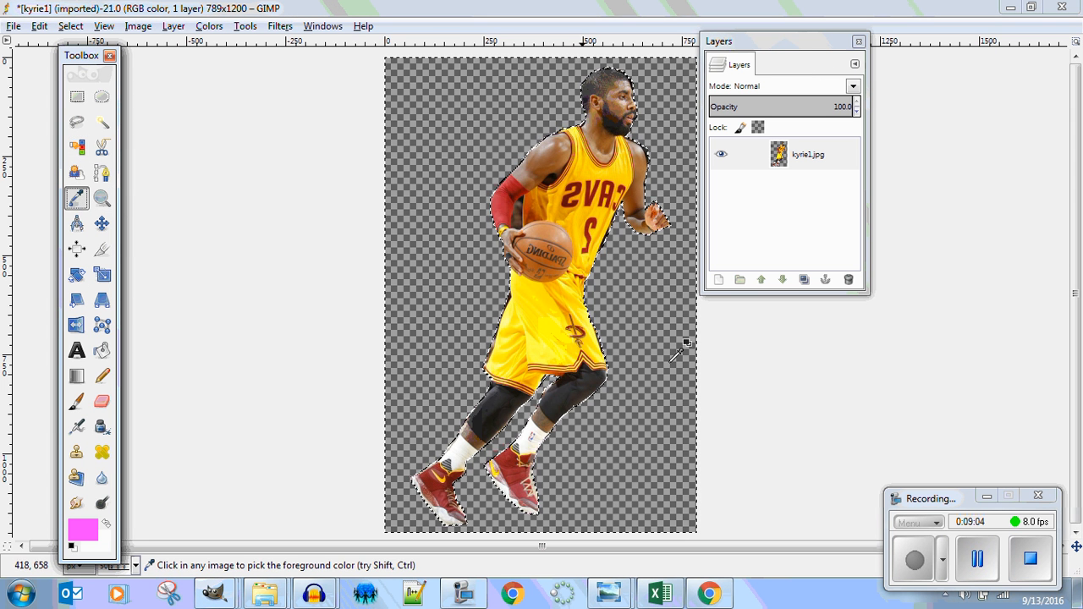
click(563, 338)
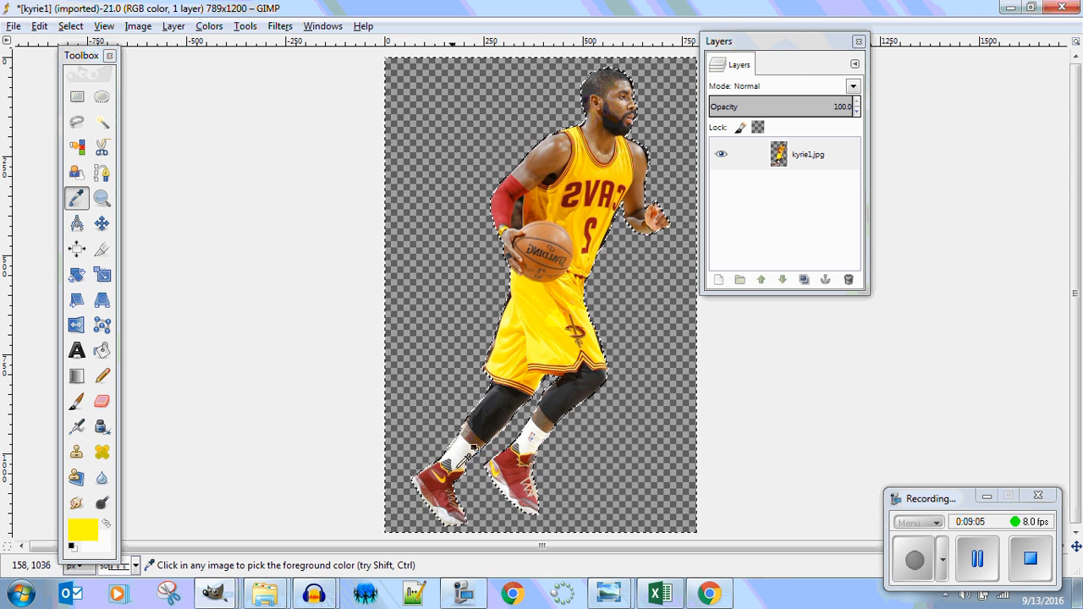
click(102, 351)
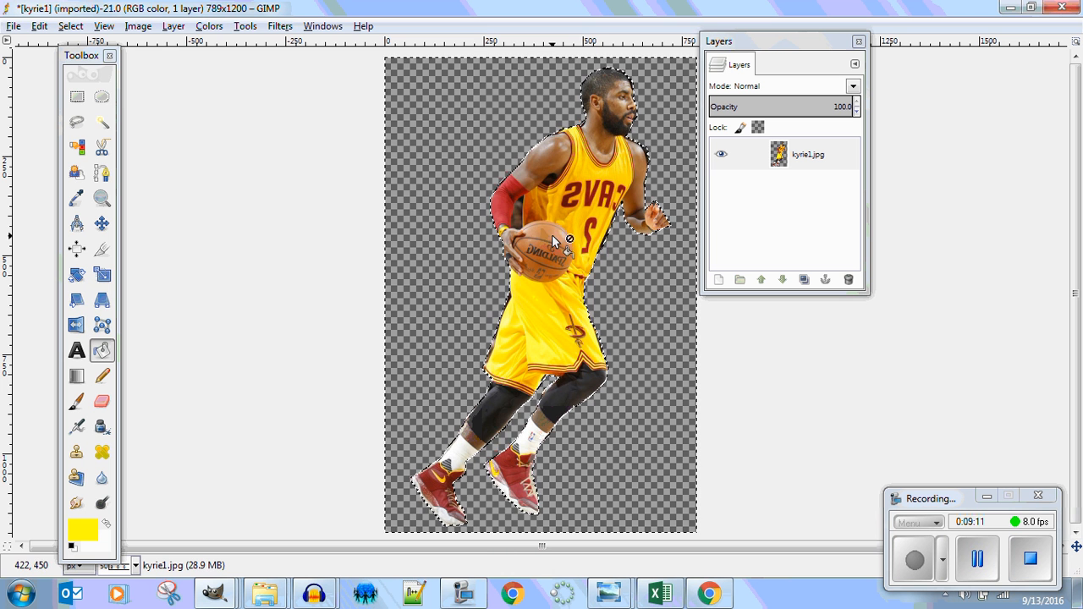
click(70, 26)
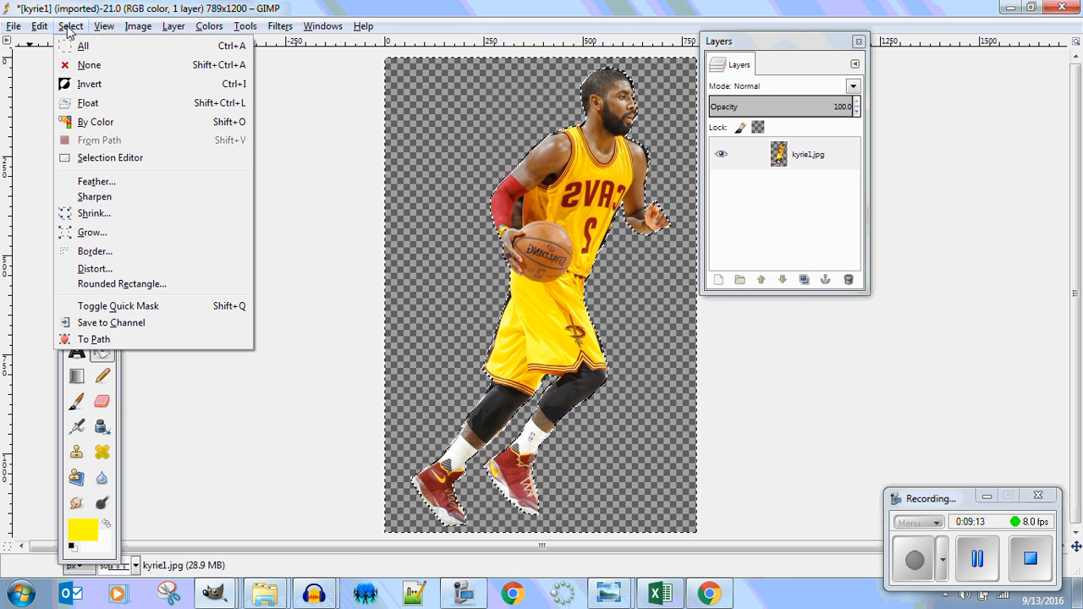
click(82, 83)
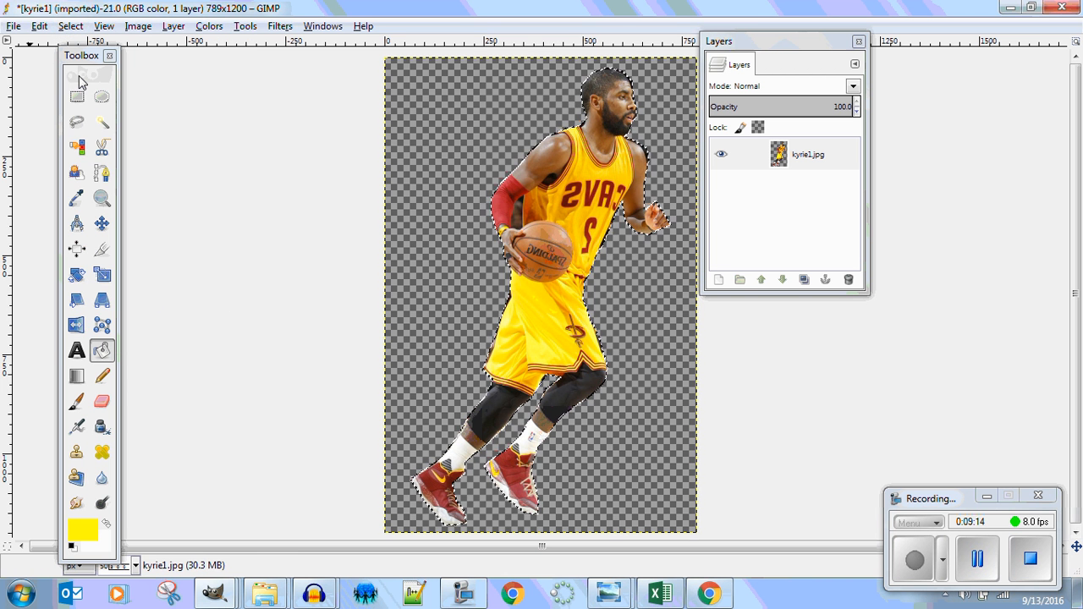
Fill the upper and middle areas of the basketball with the yellow foreground color using Bucket Fill.
click(545, 254)
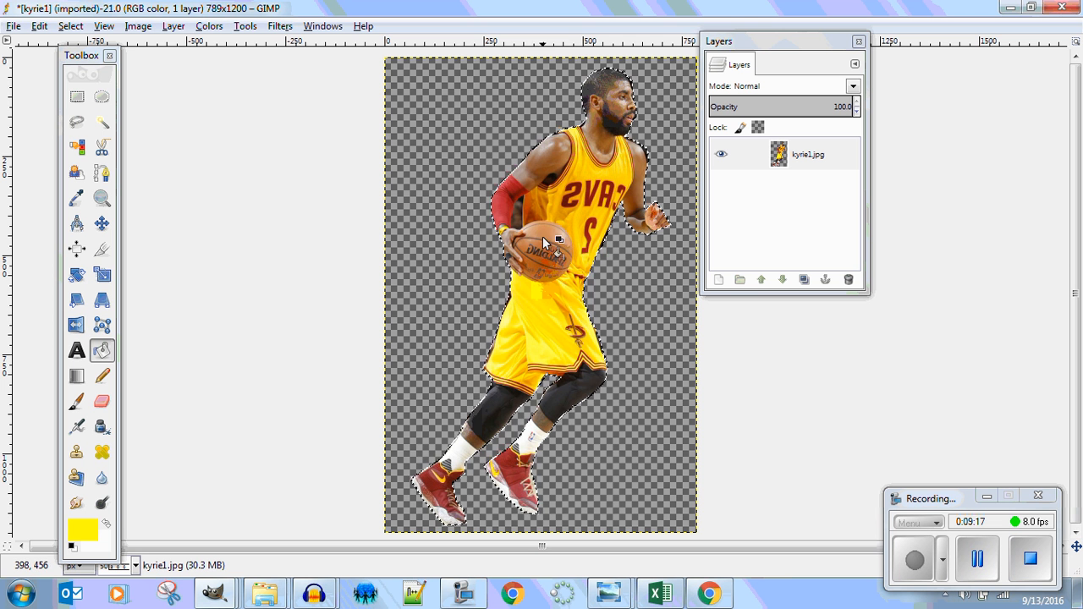
click(542, 238)
click(555, 237)
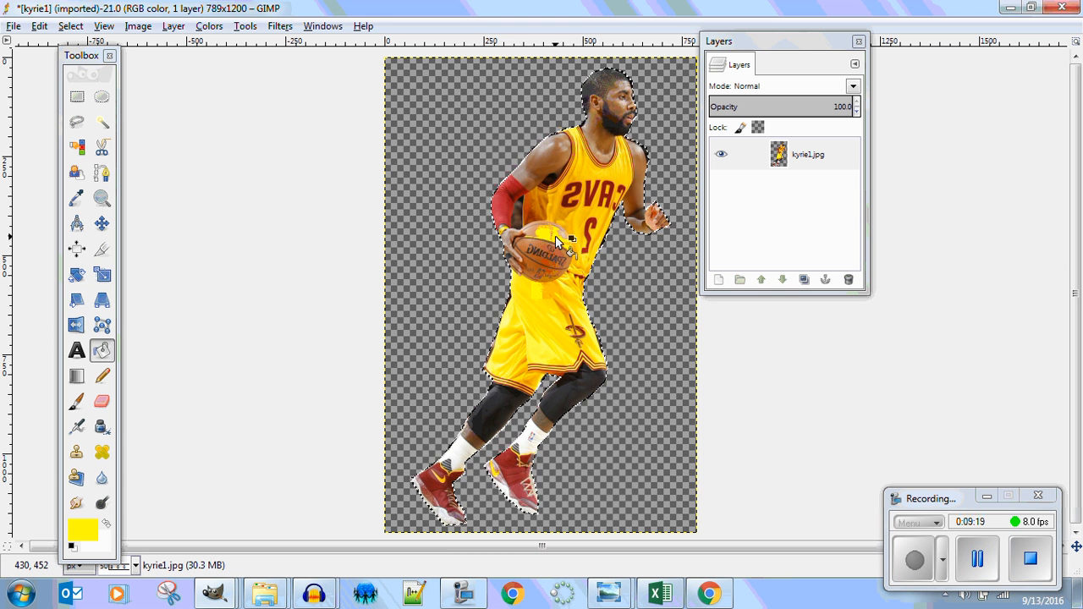
click(533, 235)
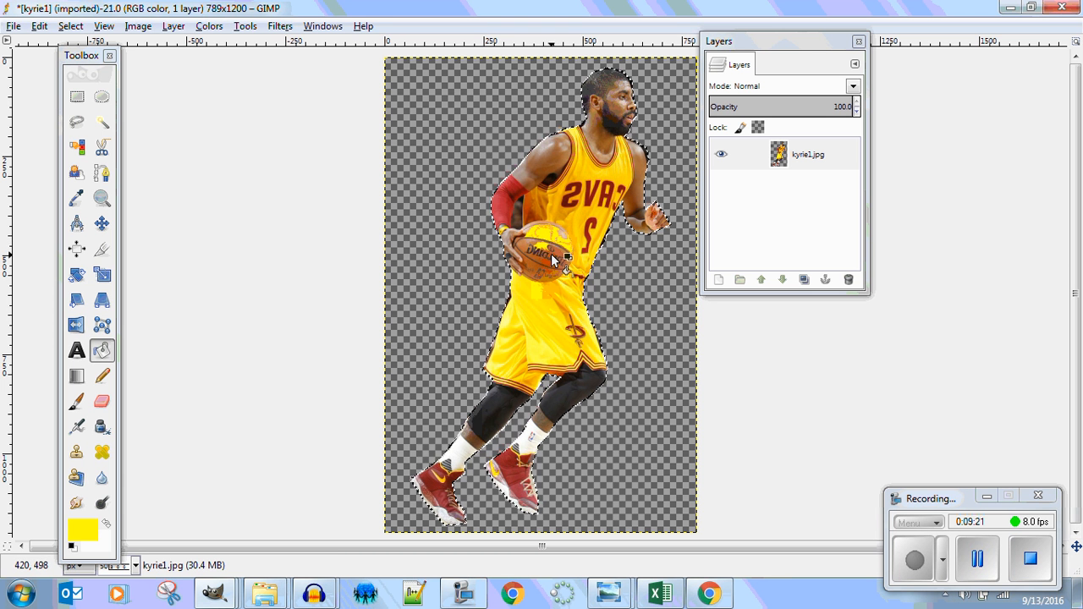
click(553, 254)
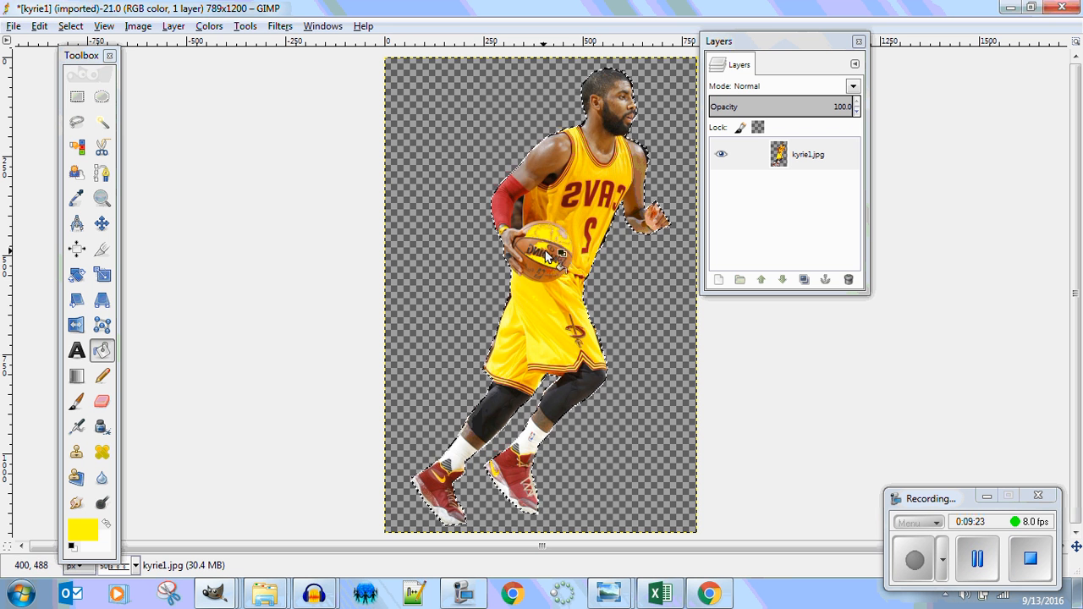
click(558, 248)
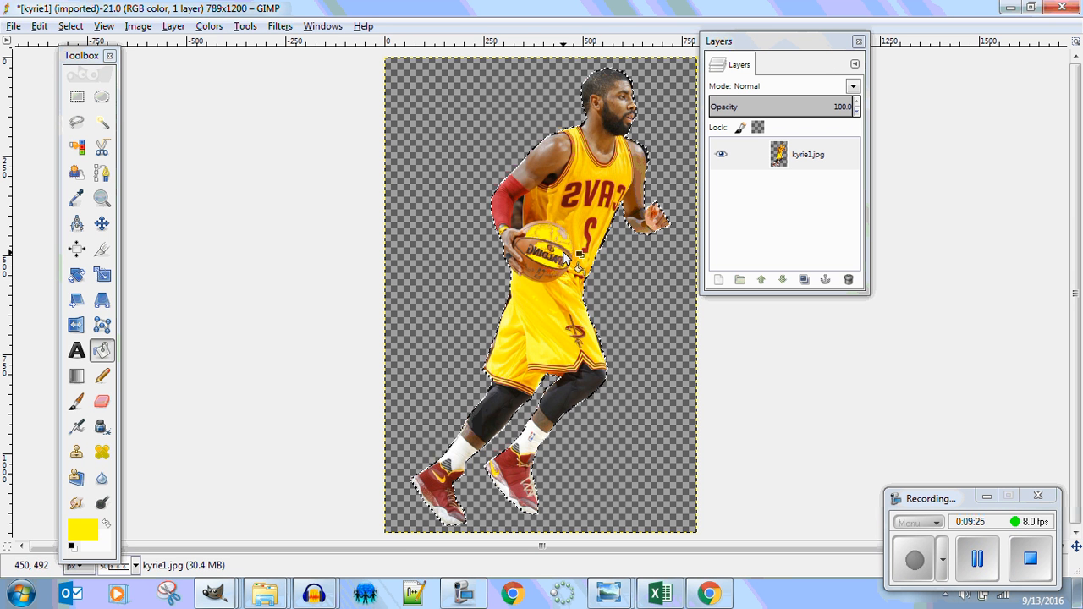
Fill the lower part of the basketball, below the SPALDING lettering, with the same yellow out to its edges.
scroll(542, 297, up, 3)
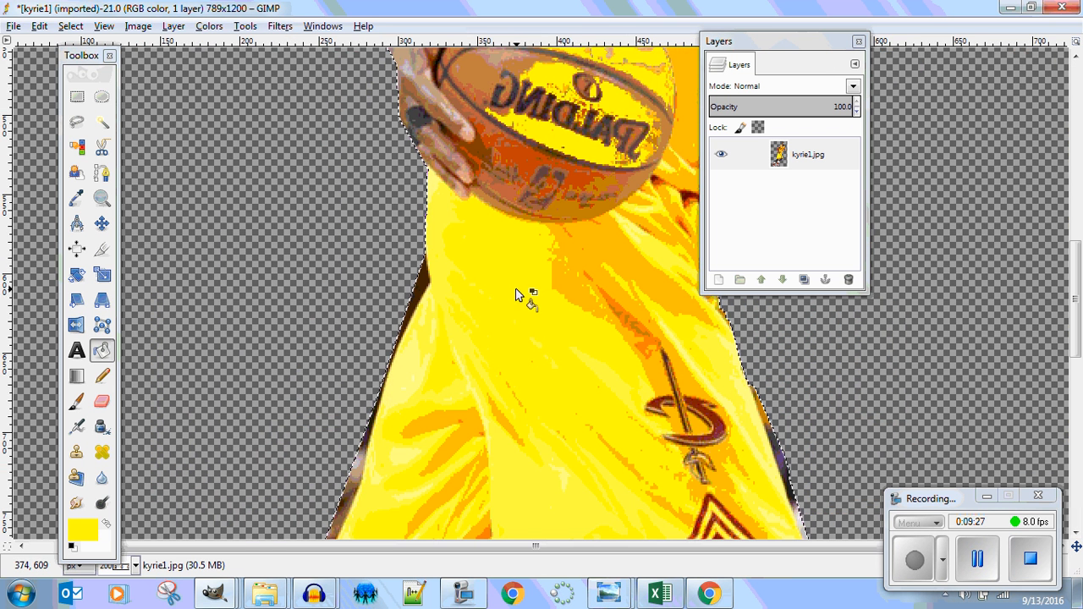
click(573, 187)
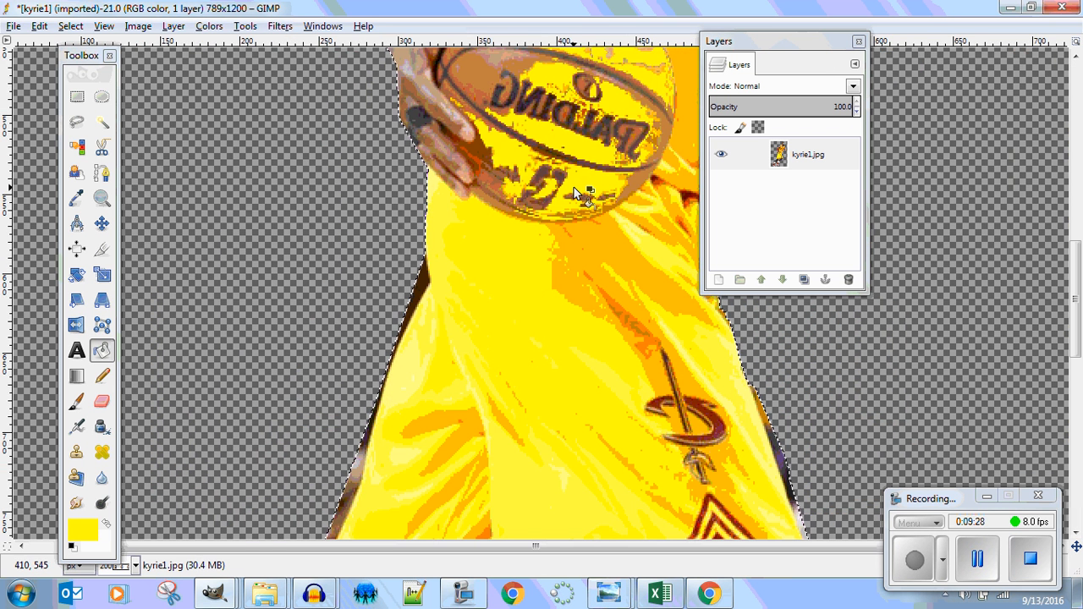
click(640, 182)
click(633, 191)
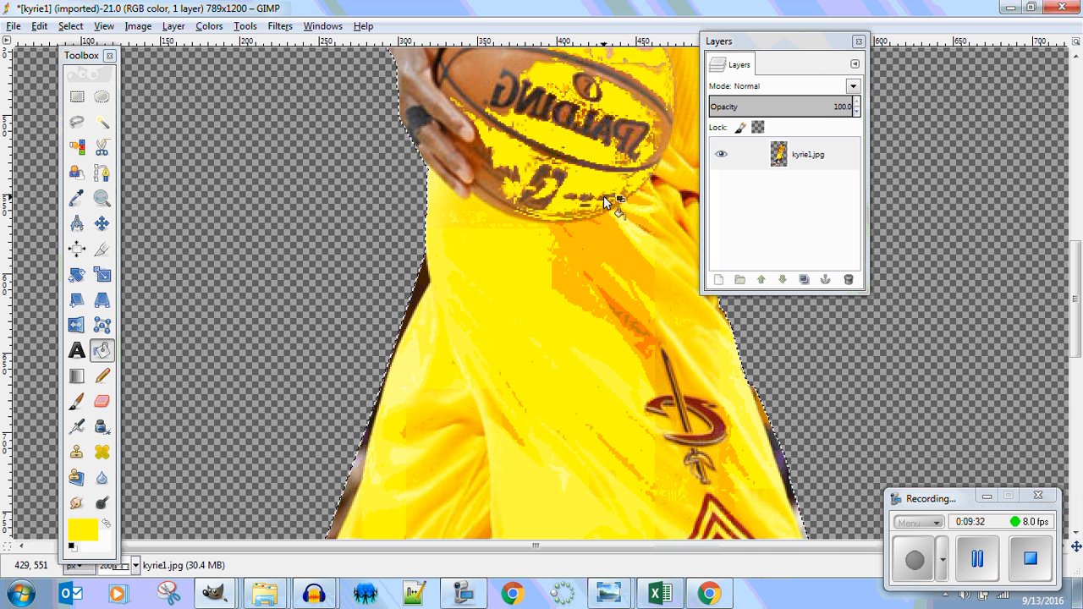
click(497, 198)
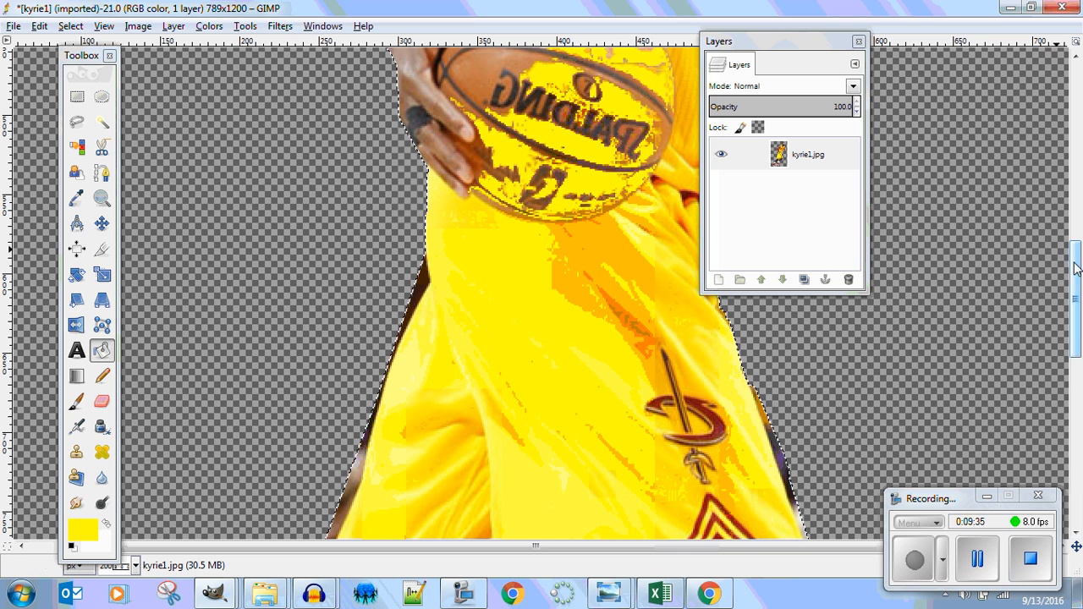
Paint yellow over the right half of the basketball's SPALDING lettering with the Paintbrush.
scroll(1077, 267, up, 5)
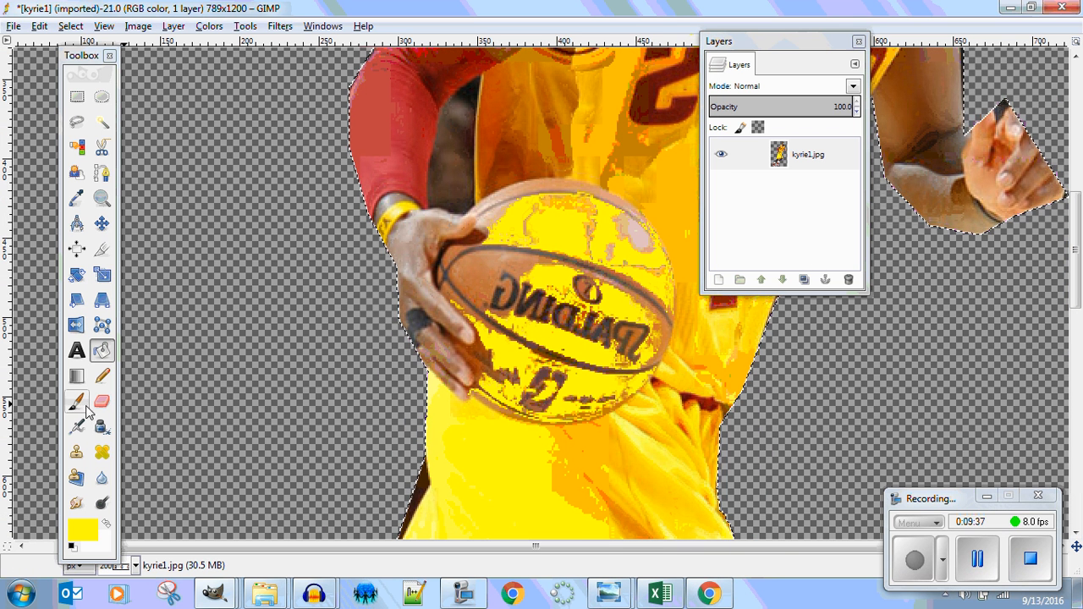
click(78, 403)
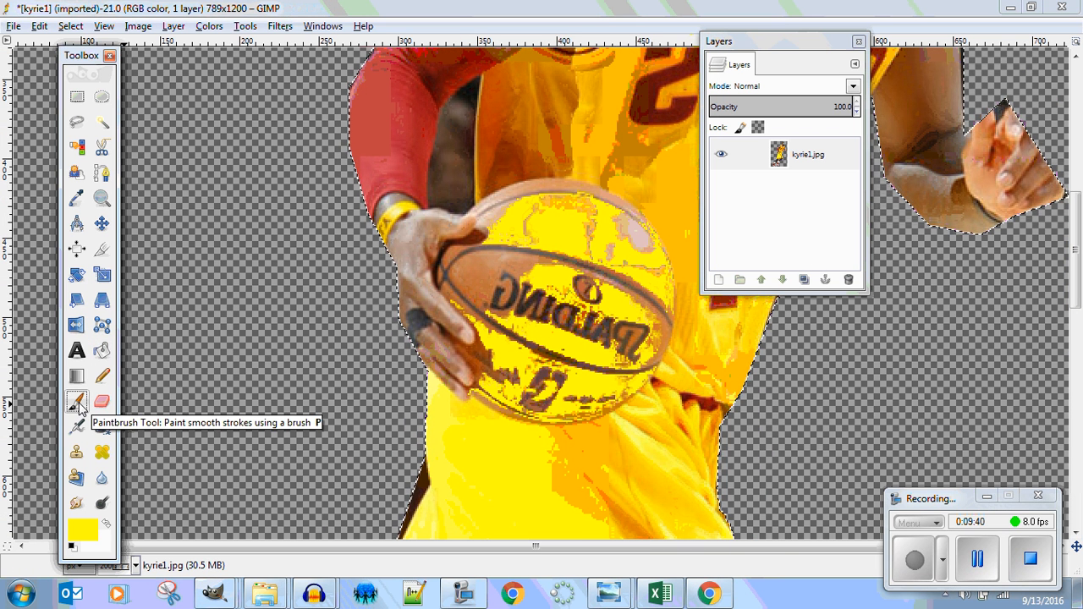
mouse_move(553, 287)
mouse_down()
mouse_move(548, 309)
mouse_move(565, 326)
mouse_move(603, 287)
mouse_move(601, 342)
mouse_move(639, 346)
mouse_move(622, 301)
mouse_move(651, 288)
mouse_move(619, 290)
mouse_up()
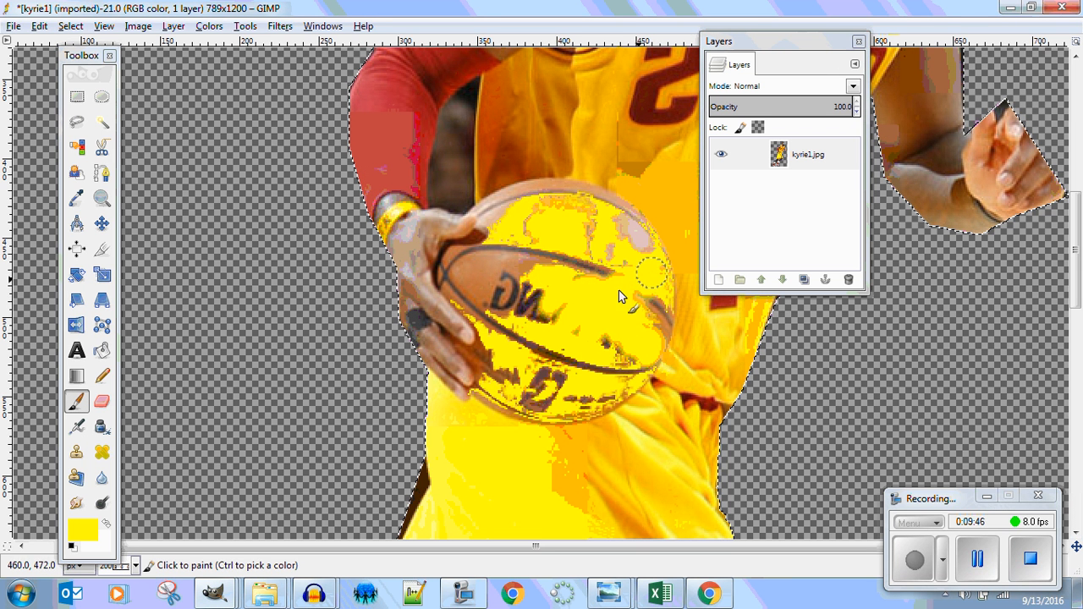
Open the Paintbrush options beside the toolbox and change the brush to 2. Block 01.
click(76, 197)
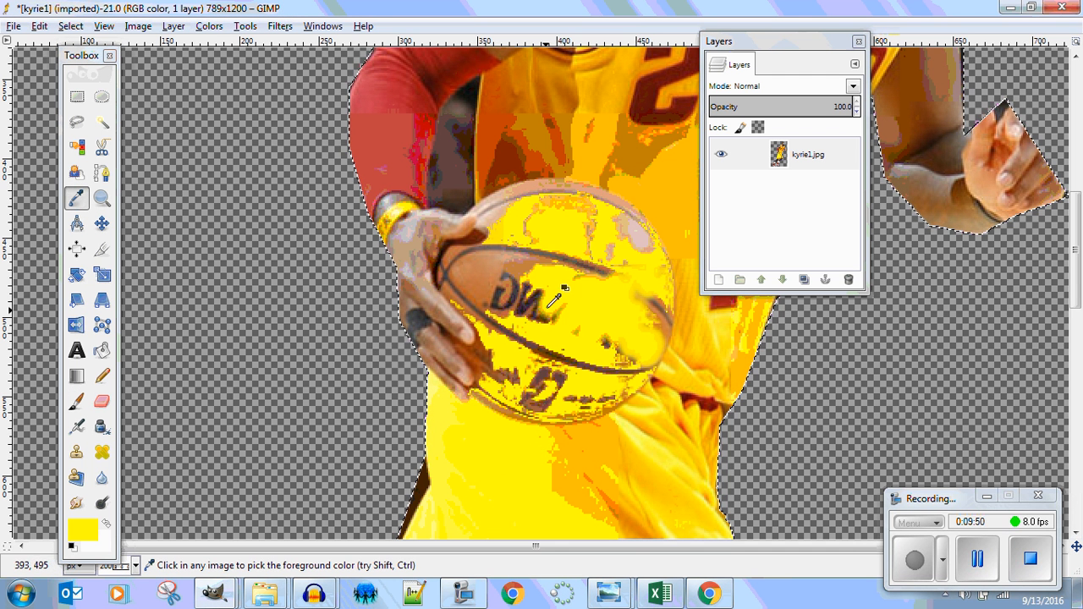
click(78, 406)
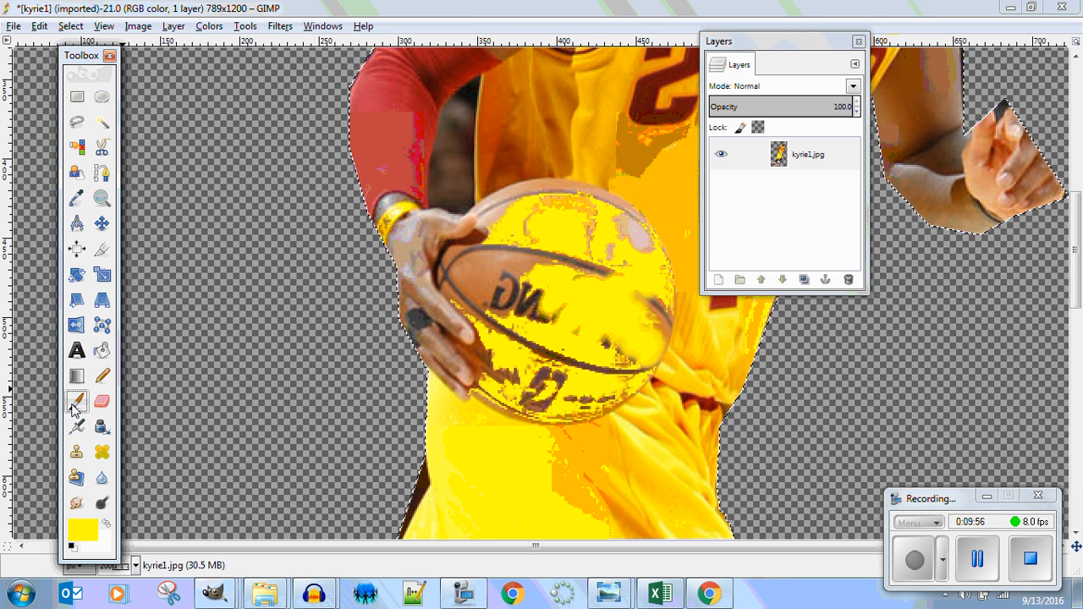
double_click(72, 404)
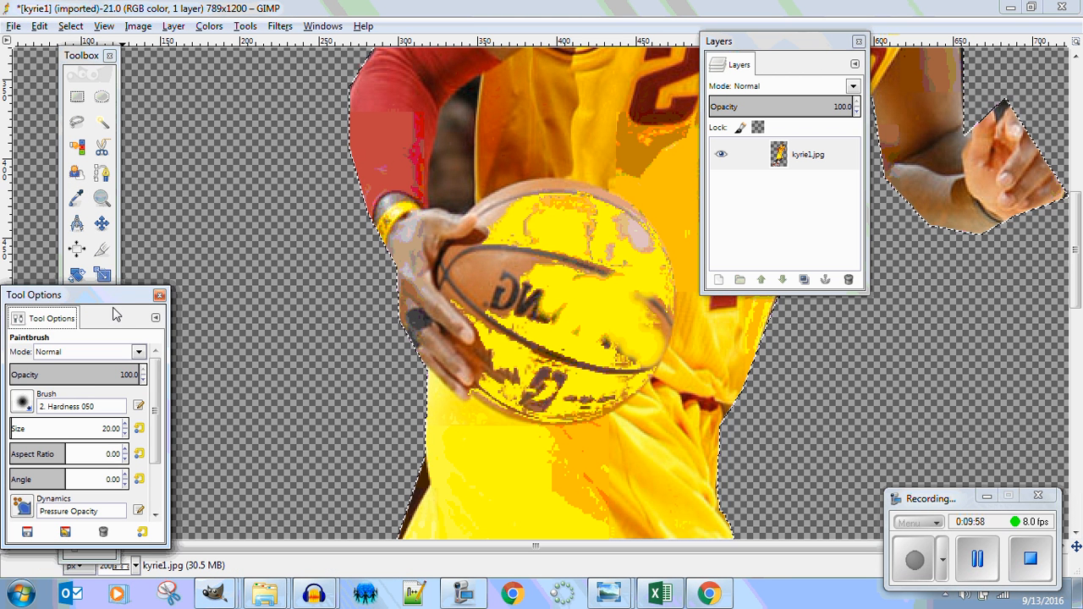
drag(109, 298, 235, 214)
click(149, 318)
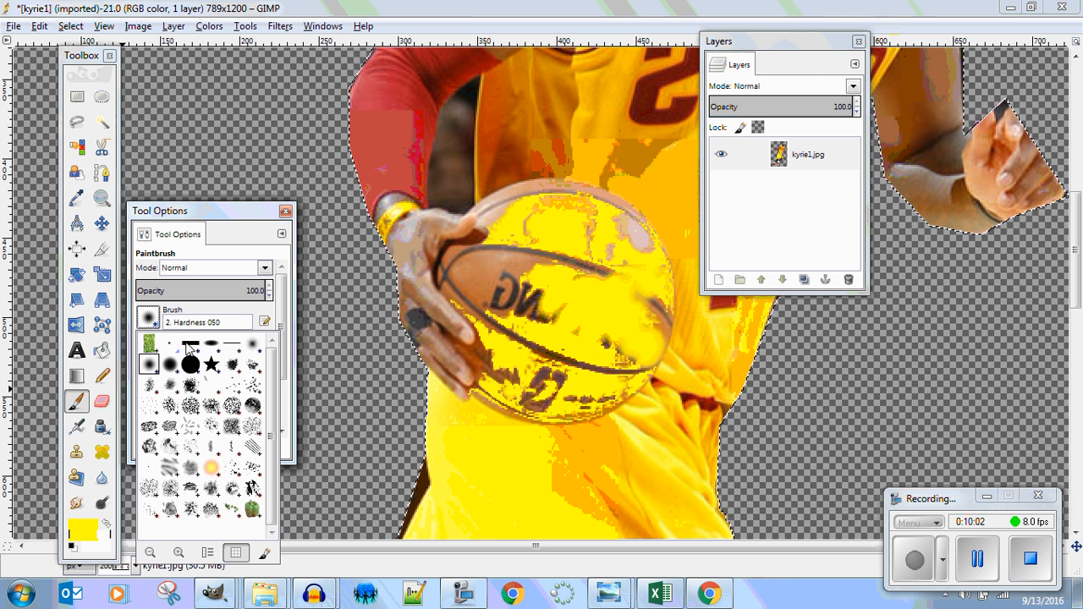
click(188, 343)
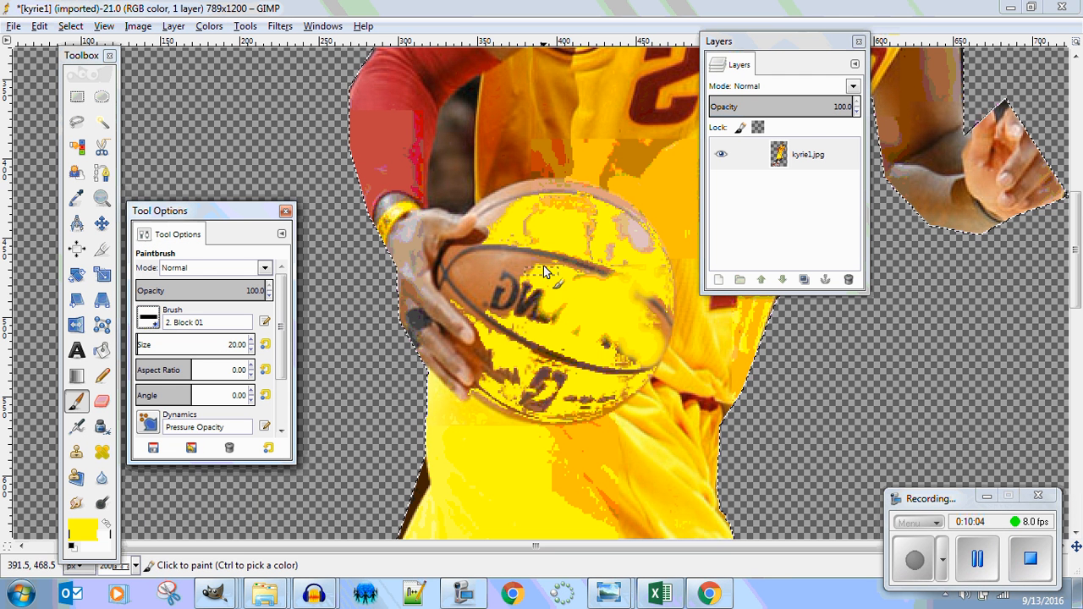
Paint the rest of the basketball solid yellow up to the player's fingers, covering the remaining lettering, seams and specks.
mouse_move(544, 265)
mouse_down()
mouse_move(538, 325)
mouse_move(576, 235)
mouse_move(588, 337)
mouse_move(592, 242)
mouse_move(606, 325)
mouse_move(616, 249)
mouse_move(632, 246)
mouse_move(661, 306)
mouse_move(657, 280)
mouse_move(661, 337)
mouse_move(652, 346)
mouse_move(657, 293)
mouse_move(623, 205)
mouse_move(642, 228)
mouse_move(669, 309)
mouse_move(659, 329)
mouse_move(613, 205)
mouse_move(556, 196)
mouse_up()
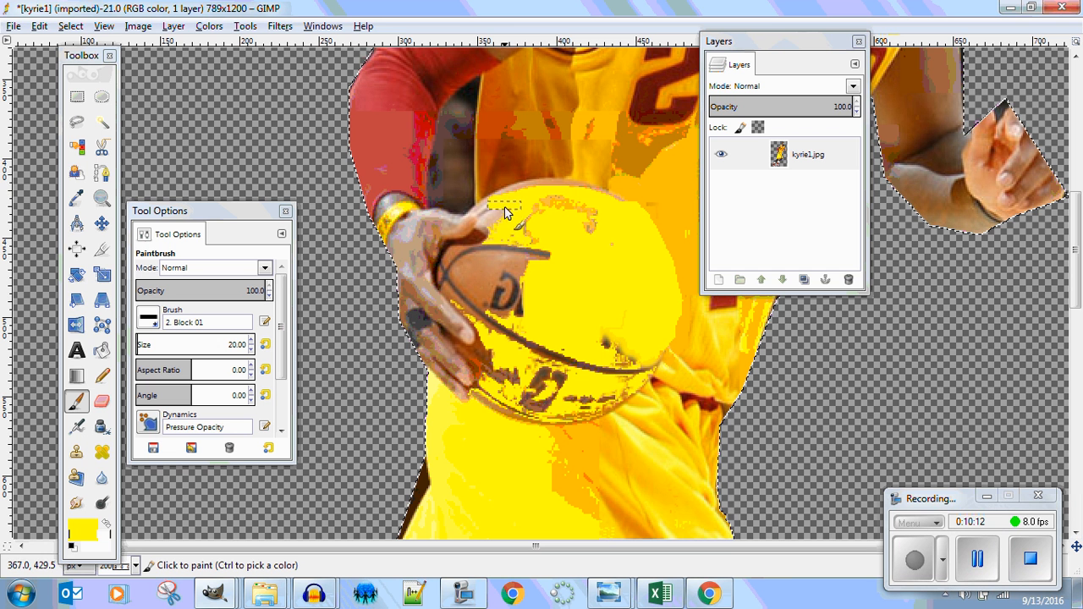
drag(505, 207, 503, 214)
drag(578, 187, 622, 210)
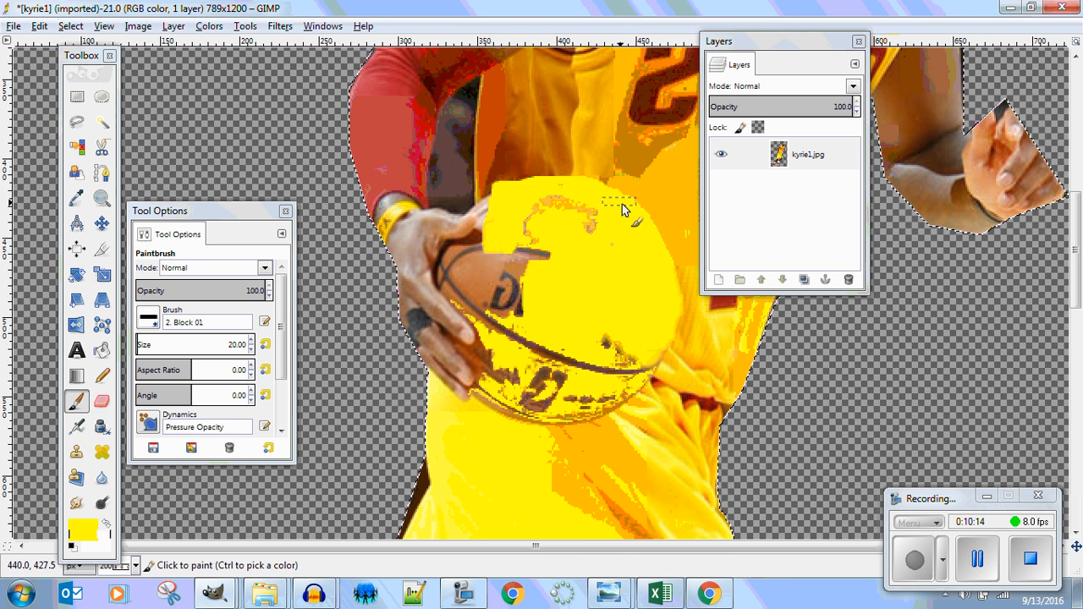
mouse_move(501, 288)
mouse_down()
mouse_move(531, 299)
mouse_move(523, 294)
mouse_move(515, 375)
mouse_move(533, 391)
mouse_move(566, 366)
mouse_up()
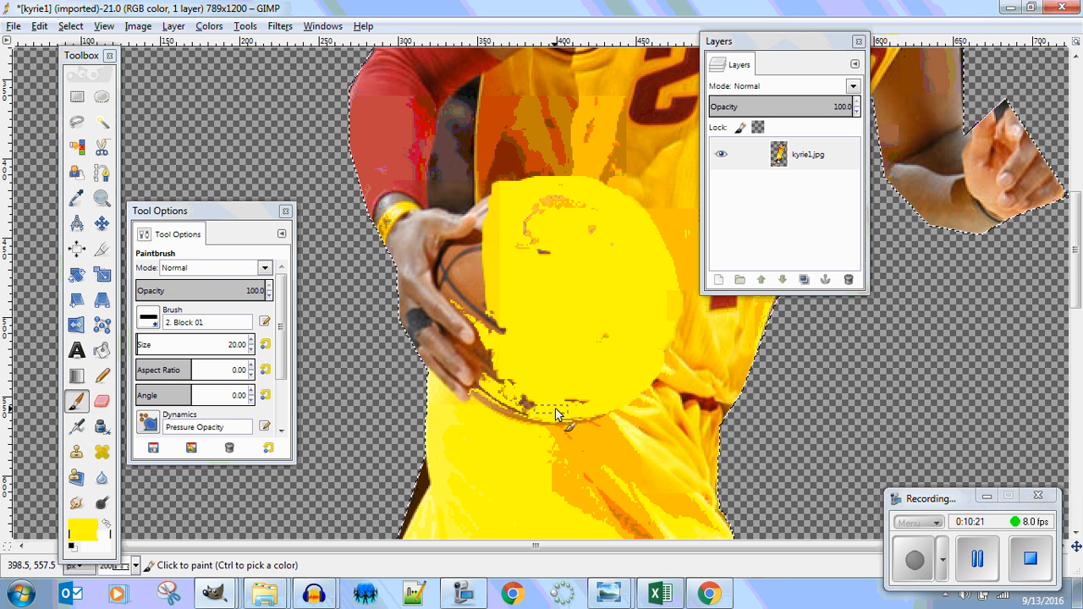
drag(518, 324, 481, 302)
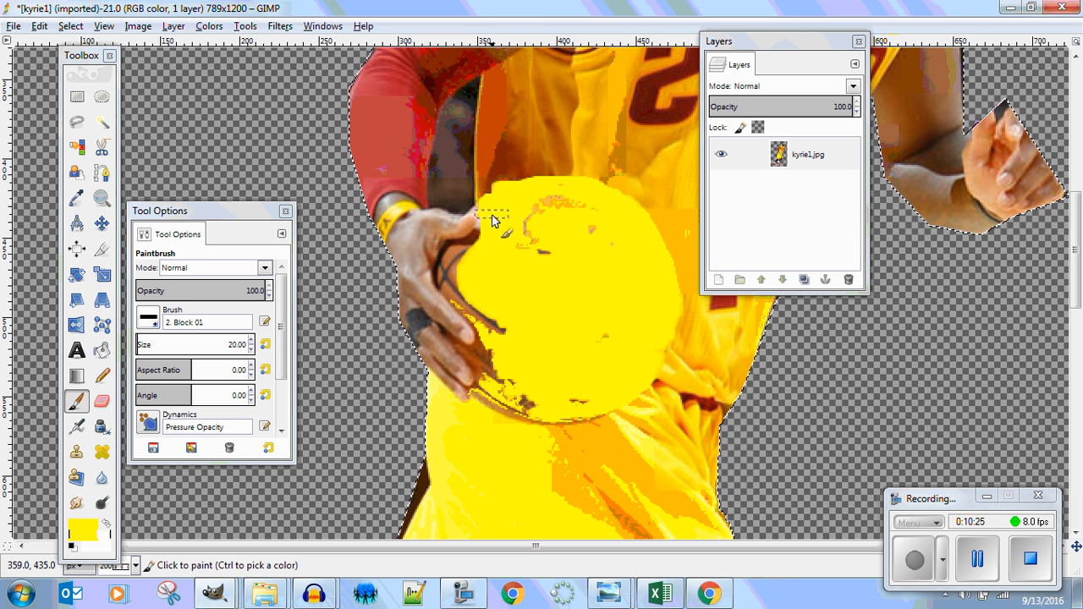
mouse_move(491, 235)
mouse_down()
mouse_move(454, 280)
mouse_move(499, 336)
mouse_move(489, 355)
mouse_move(475, 349)
mouse_move(498, 380)
mouse_move(490, 401)
mouse_move(485, 390)
mouse_move(527, 419)
mouse_move(600, 413)
mouse_up()
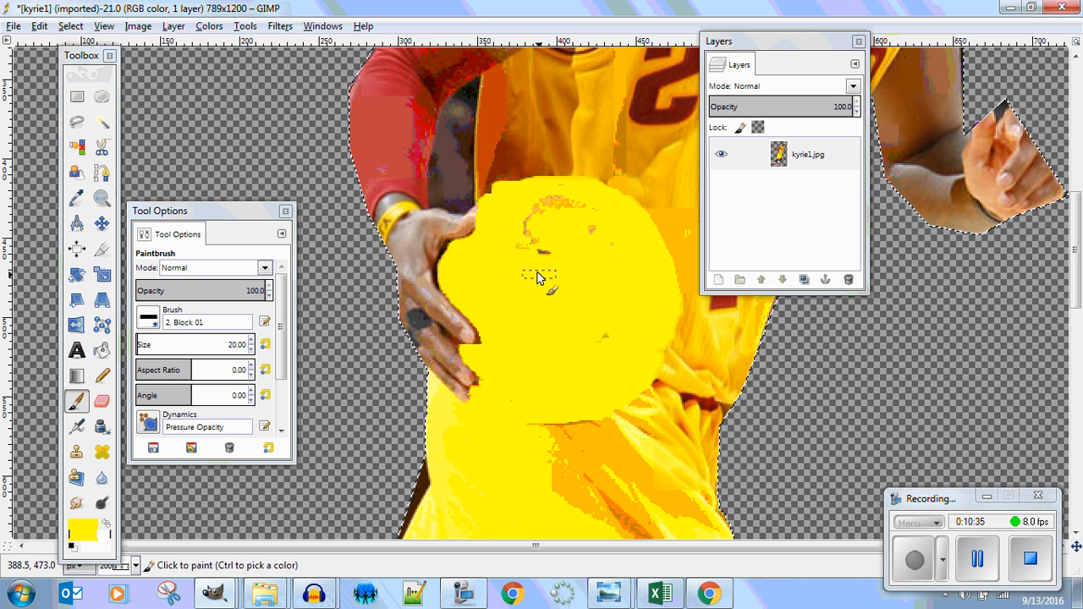
drag(537, 273, 534, 217)
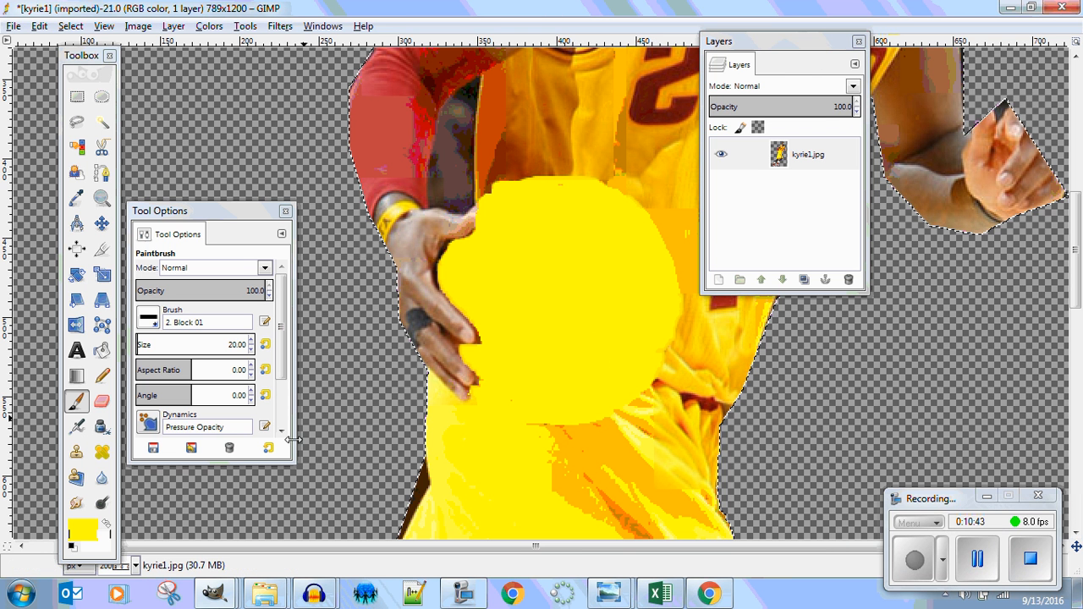
Select a small rectangle of the shorts' waistband just right of the painted-over ball and copy it.
click(77, 96)
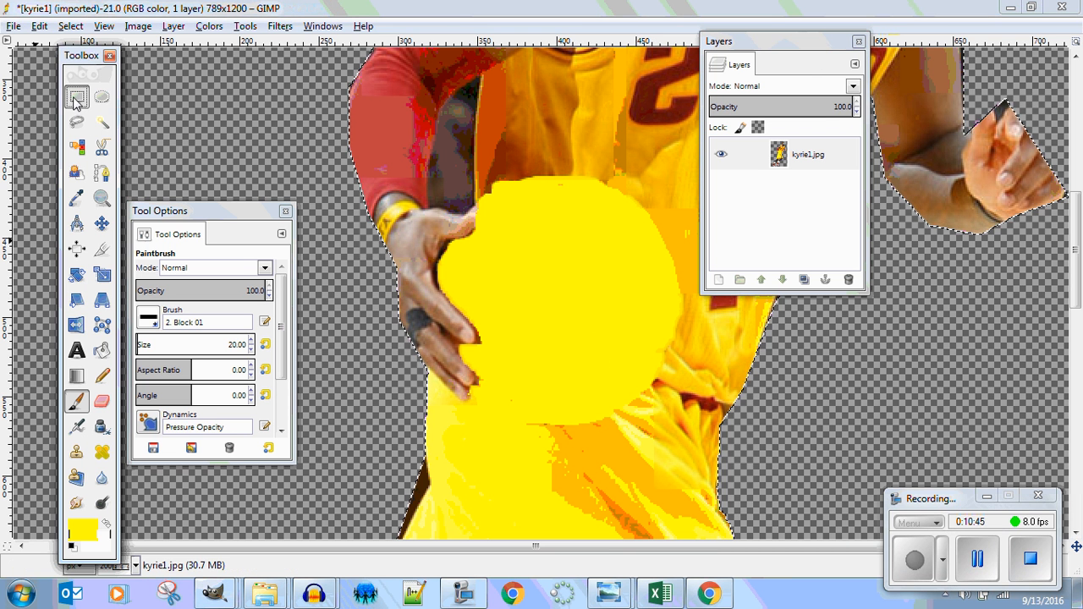
drag(664, 368, 722, 423)
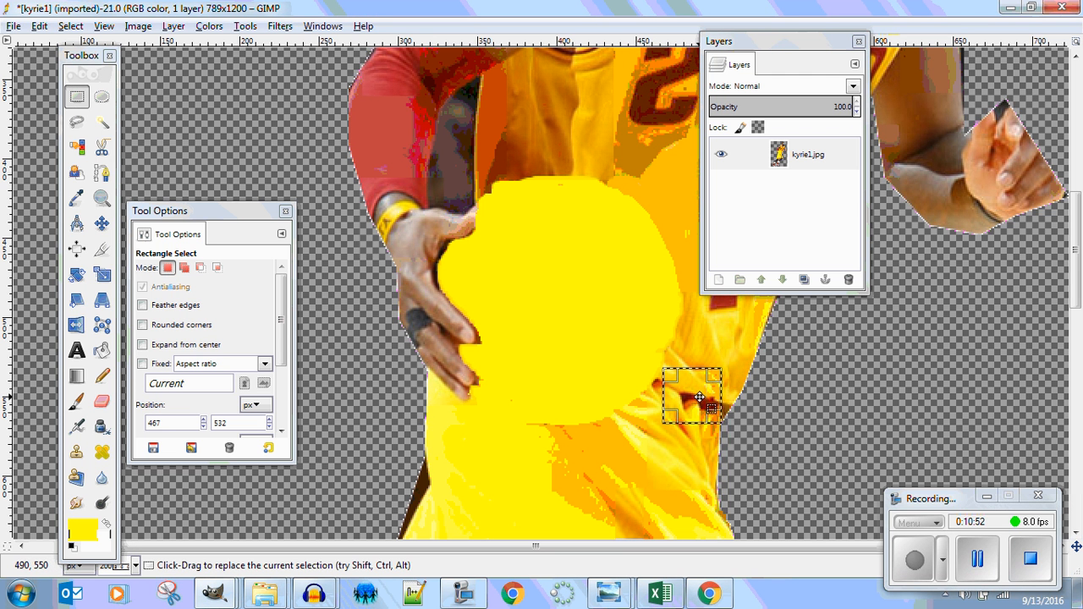
right_click(700, 402)
mouse_move(725, 435)
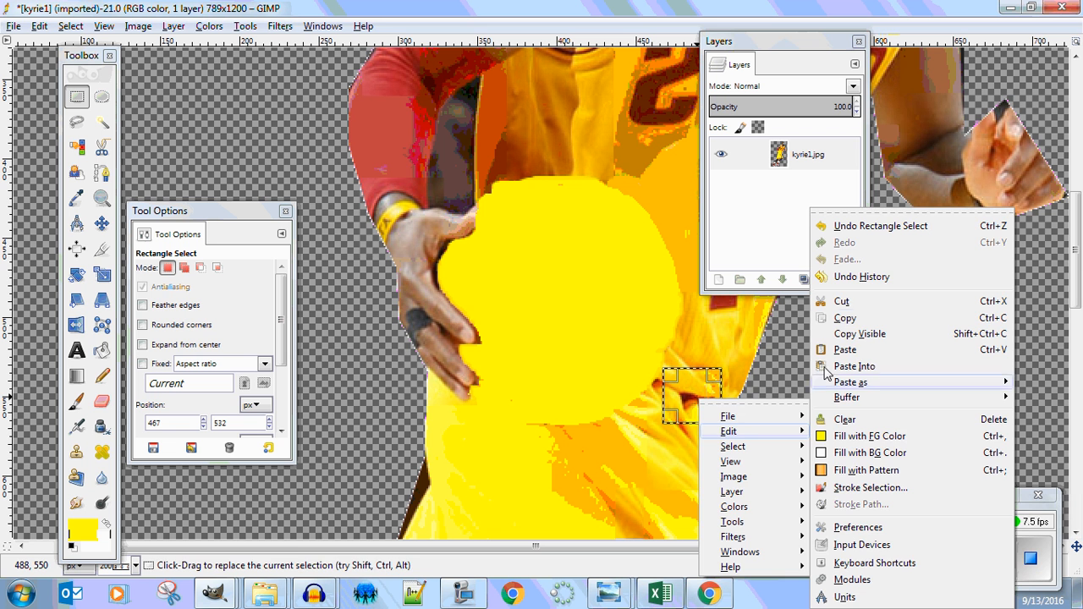
click(826, 319)
Paste the waistband piece and place it over the yellow area, slightly higher and directly left of the original waistband.
right_click(696, 392)
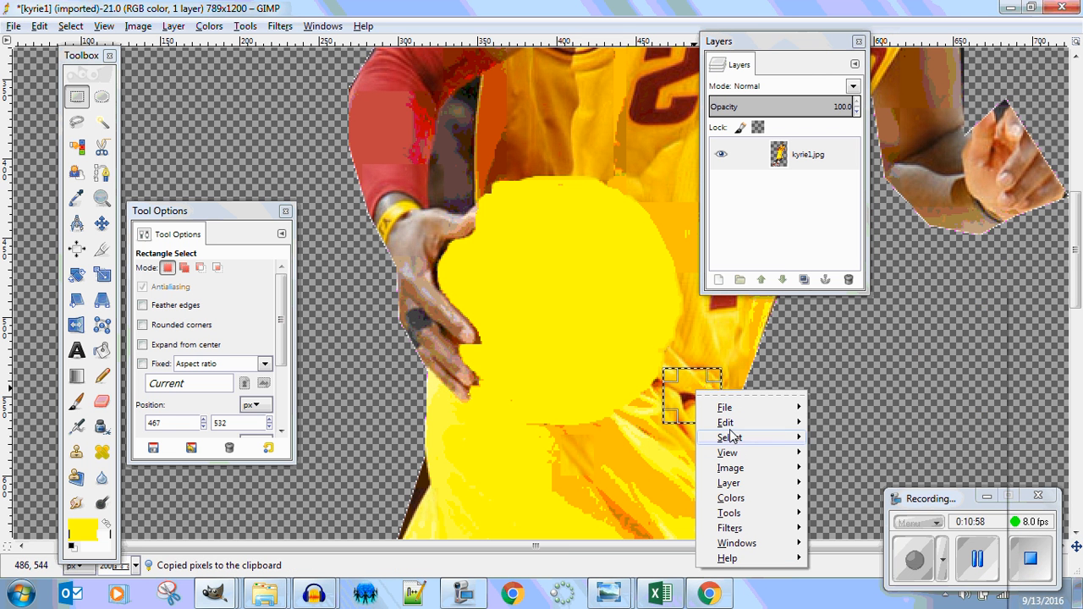
mouse_move(733, 425)
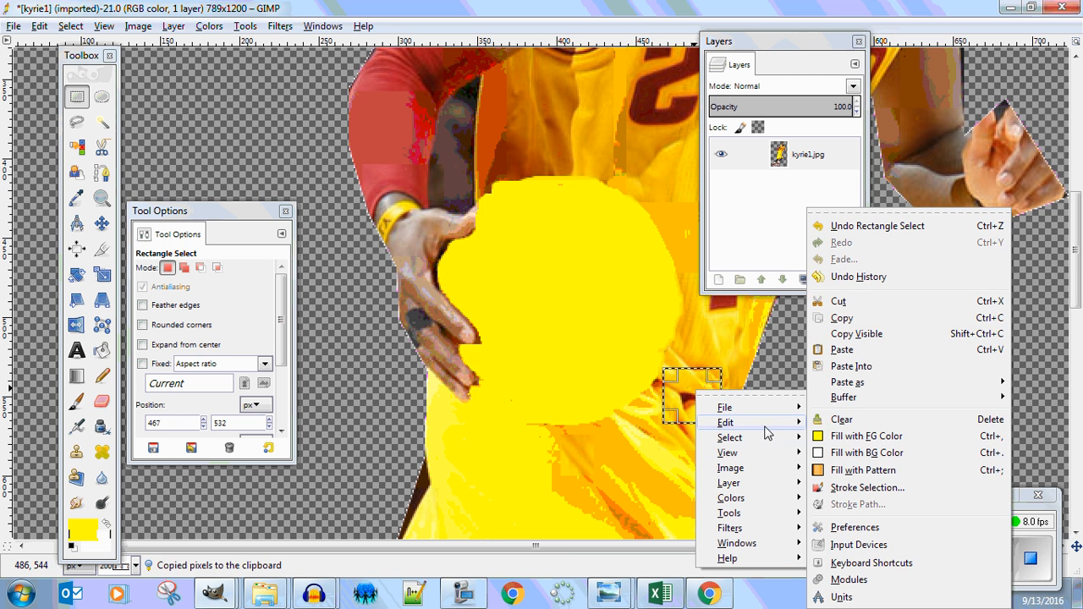
click(856, 350)
drag(709, 415, 628, 381)
Paste a second waistband piece and move it up and left so that it continues the first pasted piece.
right_click(627, 381)
mouse_move(721, 412)
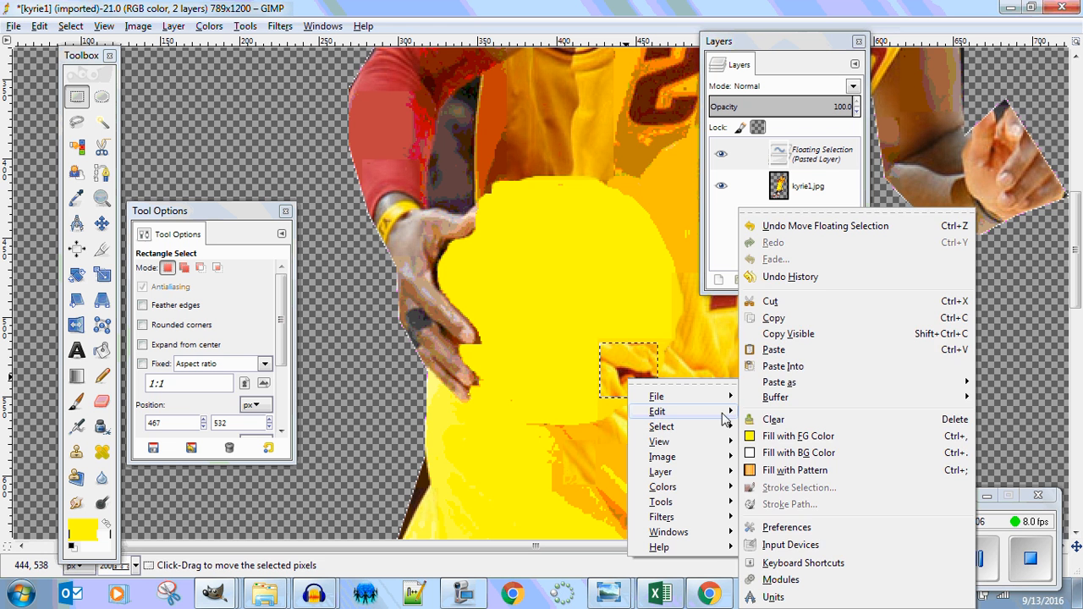
click(773, 350)
drag(622, 383, 566, 356)
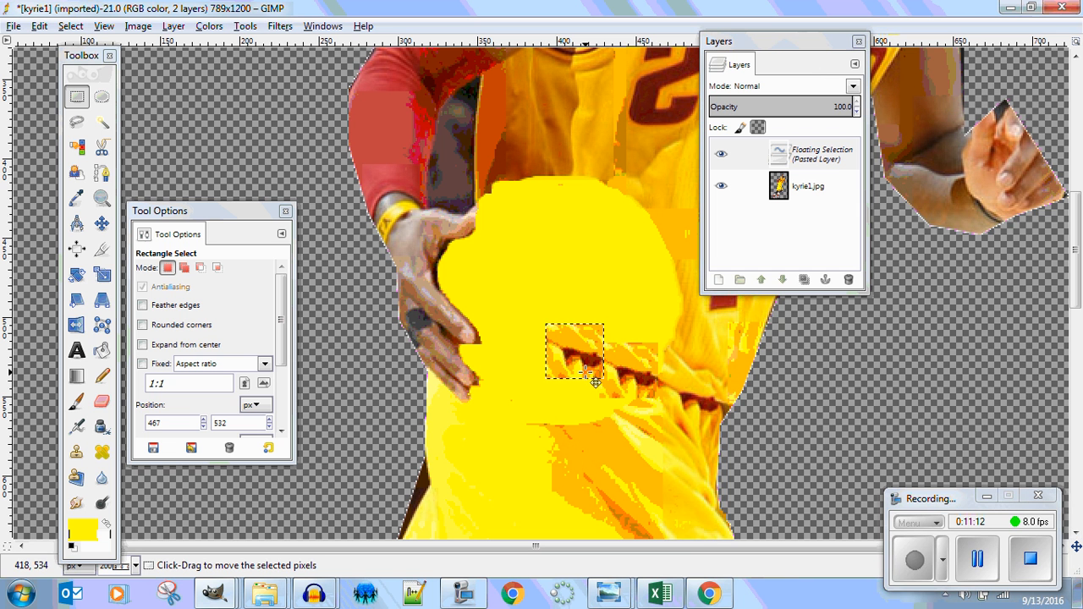
Paste a third waistband piece and position it at the left end of the rebuilt waistband, near the fingers.
right_click(581, 358)
mouse_move(614, 386)
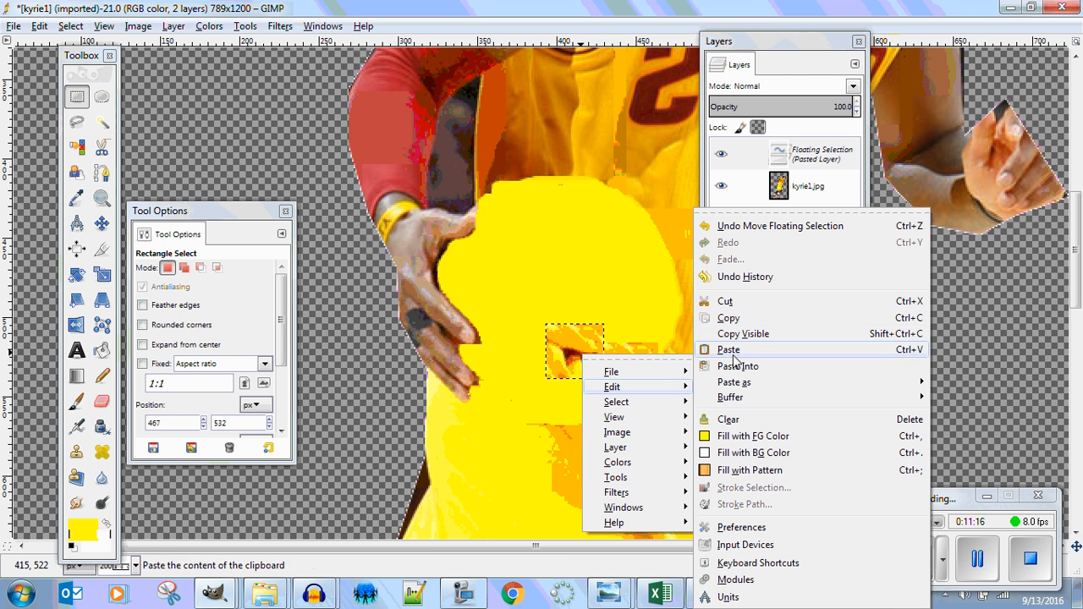
click(728, 350)
drag(573, 360, 522, 332)
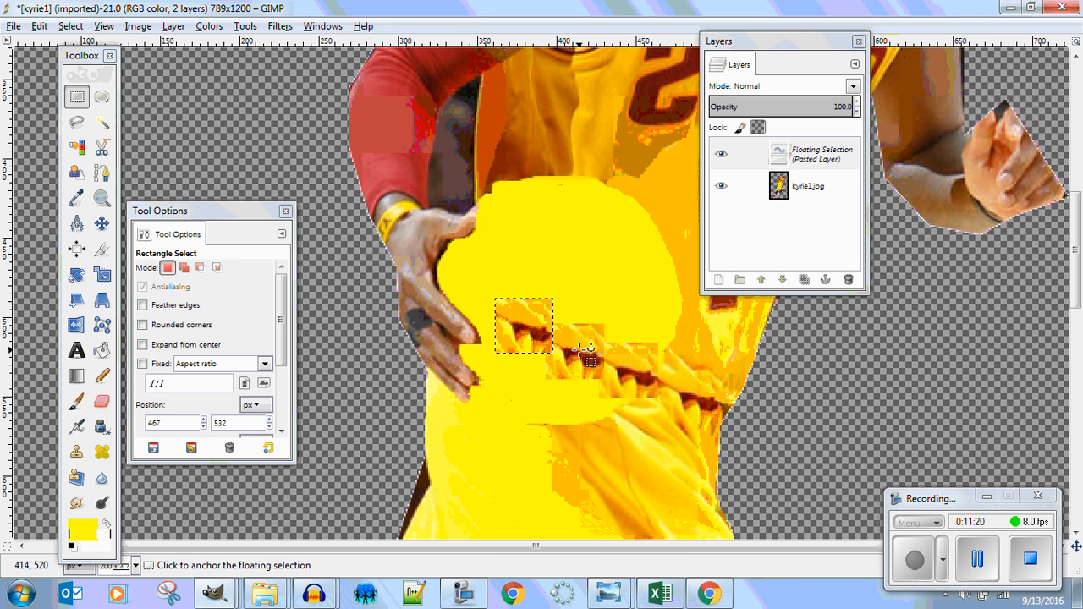
Paste a fourth waistband piece and move it up and left of the third so that it meets the hand.
right_click(525, 336)
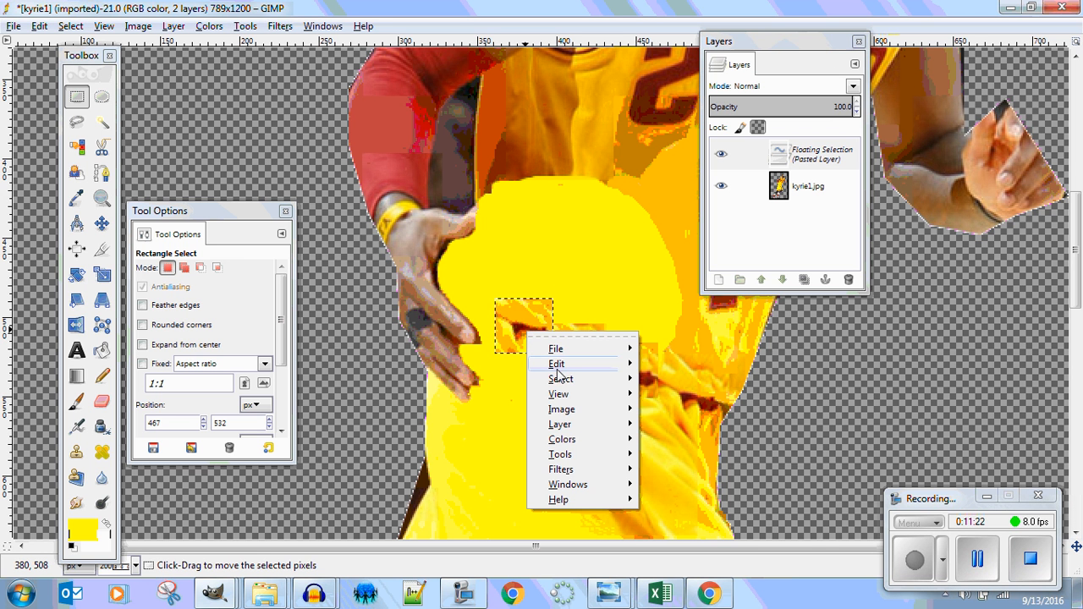
mouse_move(555, 371)
key(Escape)
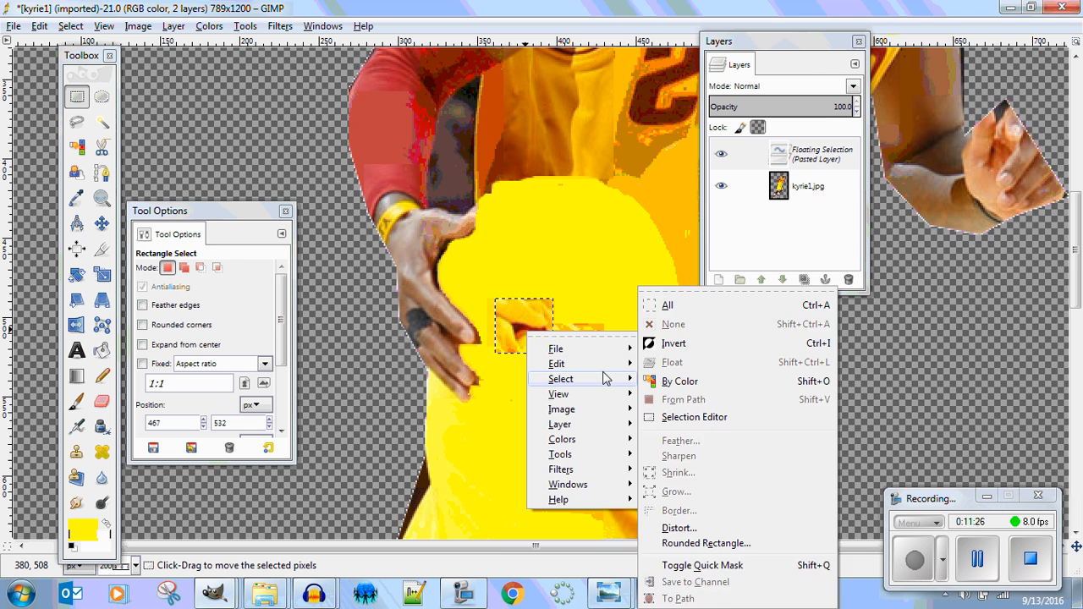
mouse_move(606, 371)
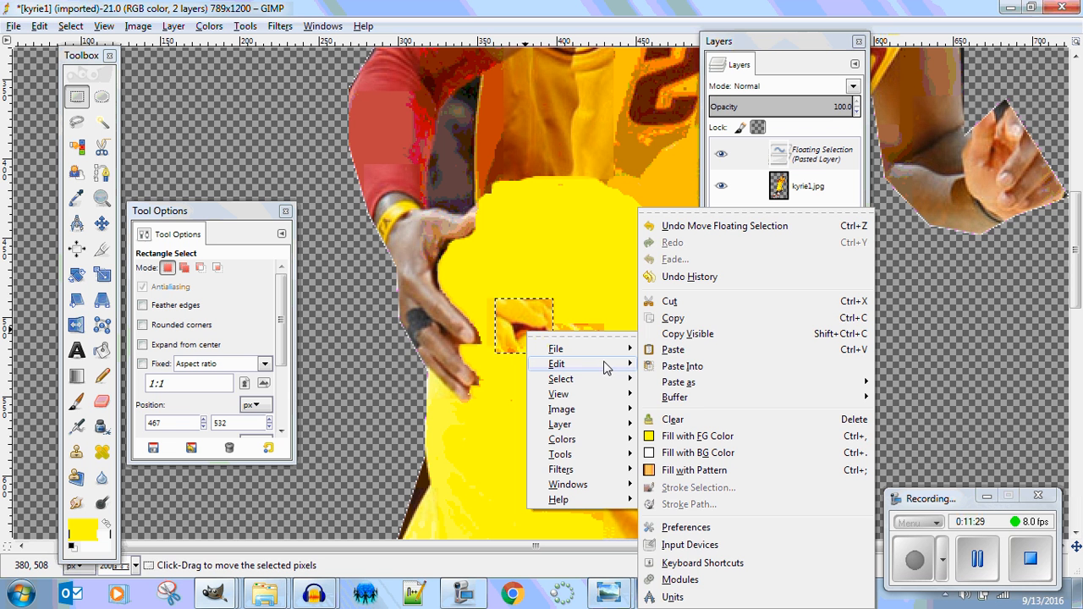
click(672, 352)
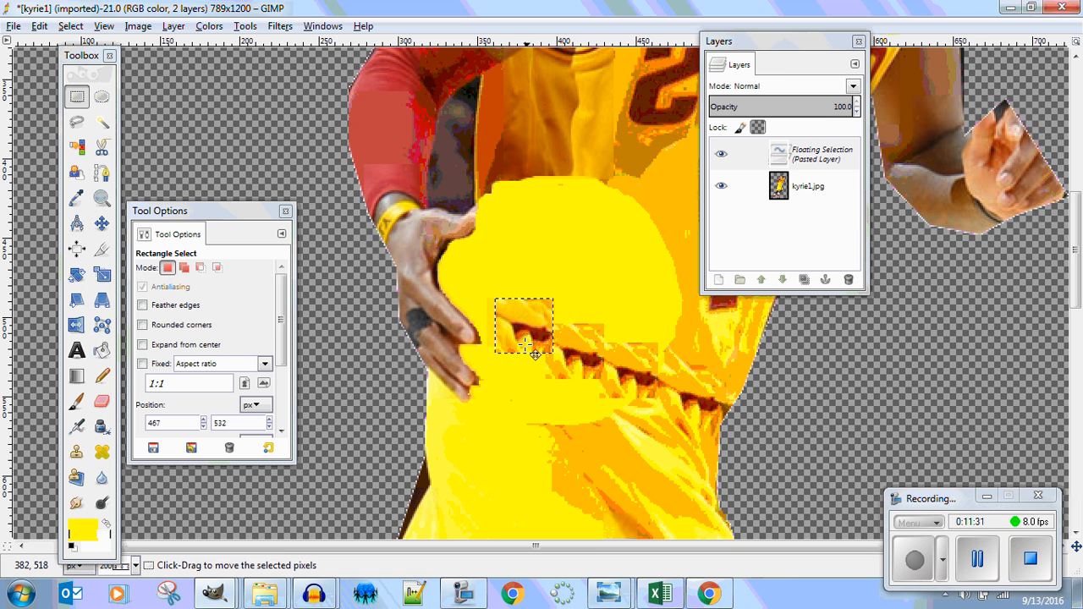
drag(523, 332, 466, 294)
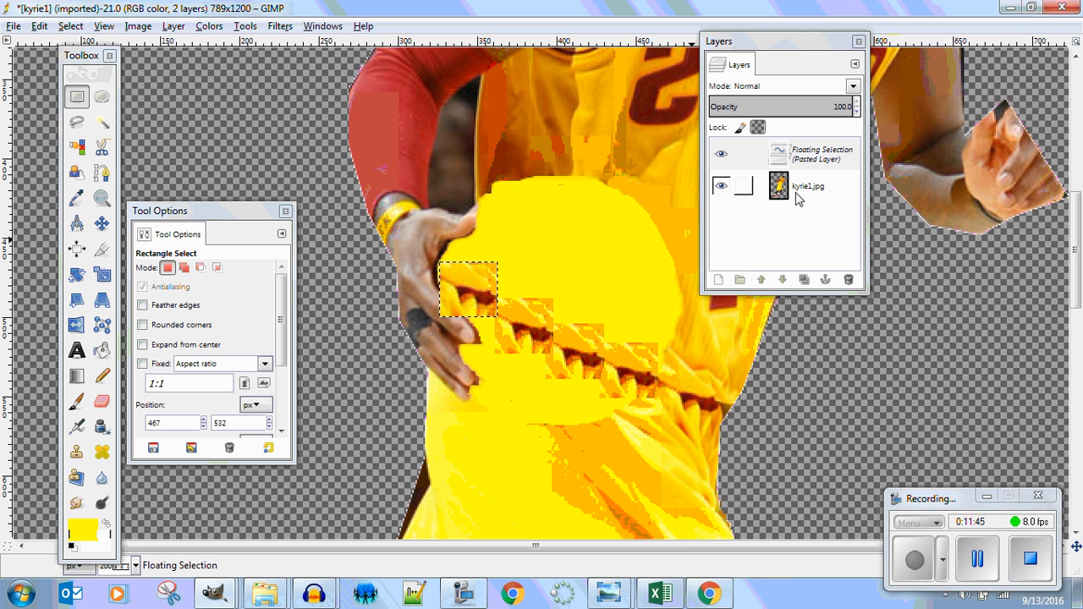
Try to copy a rectangle of the jersey just above the yellow area and paste it while the waistband piece is floating.
click(85, 100)
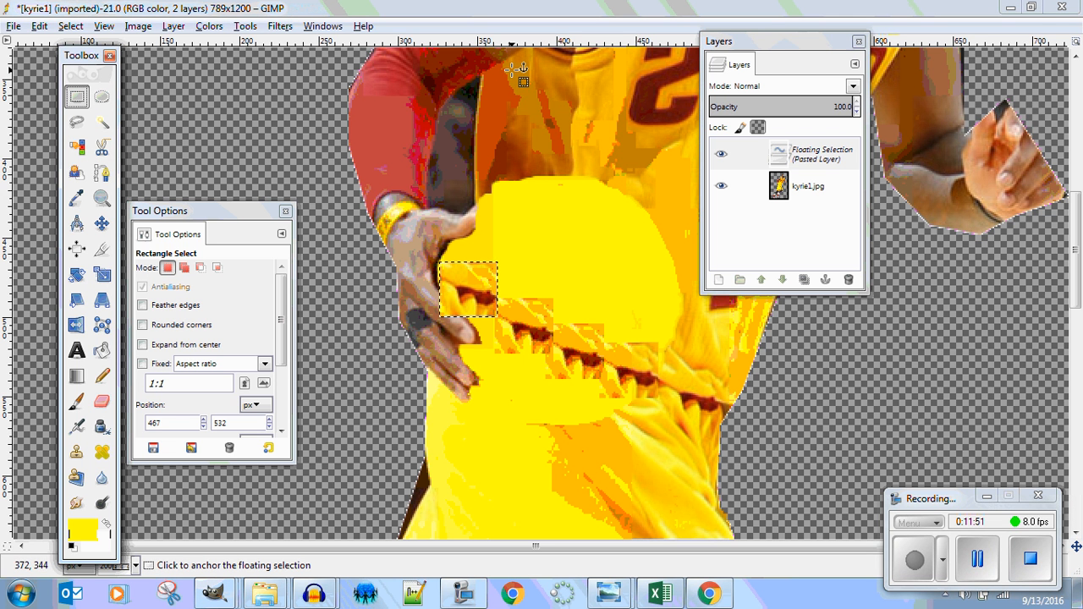
drag(488, 75, 628, 179)
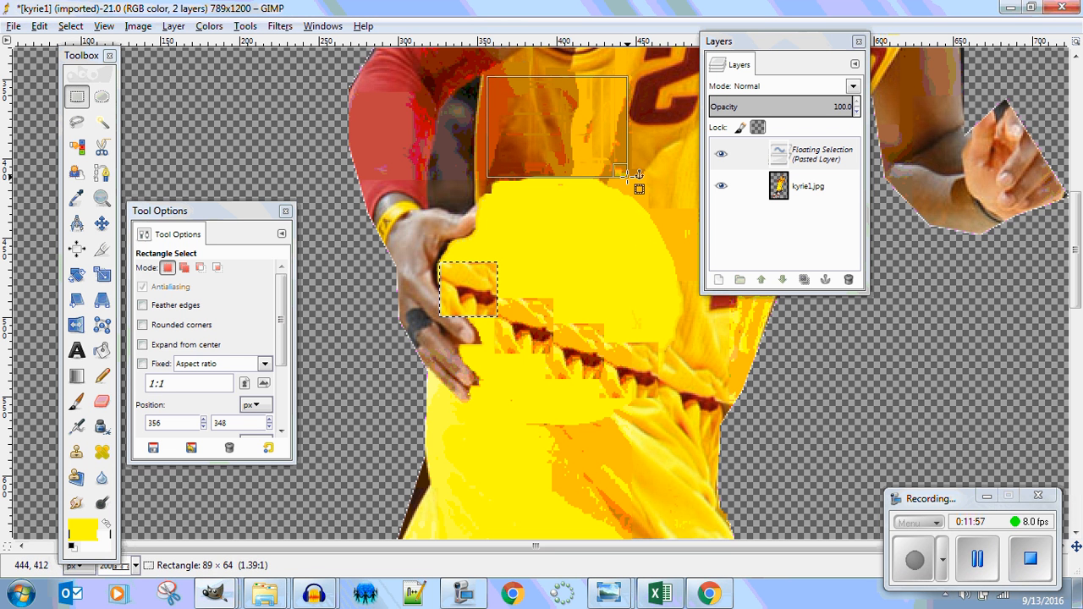
right_click(543, 122)
mouse_move(584, 157)
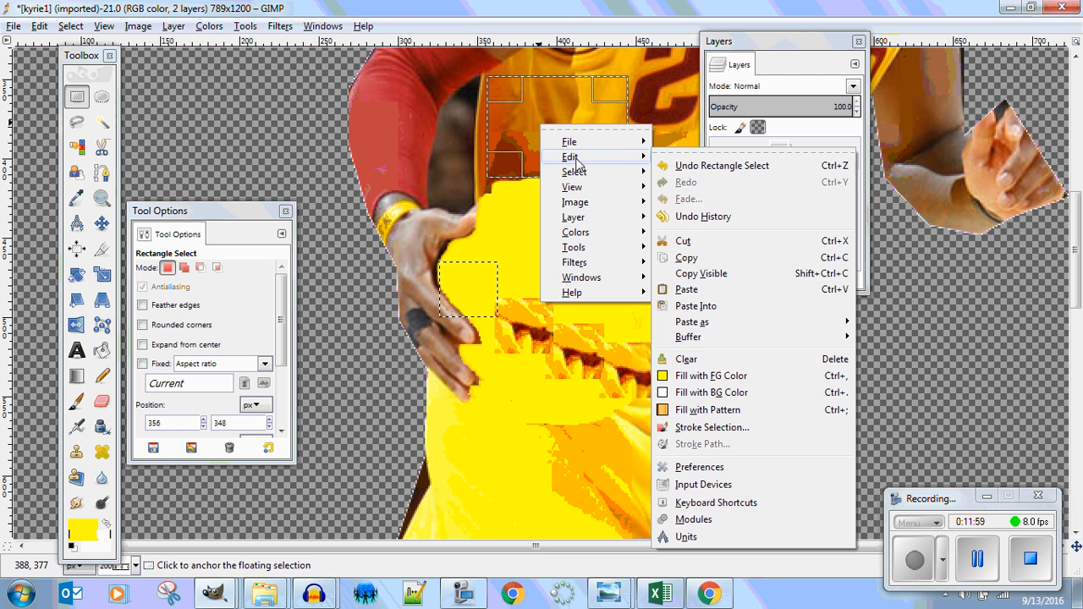
click(686, 258)
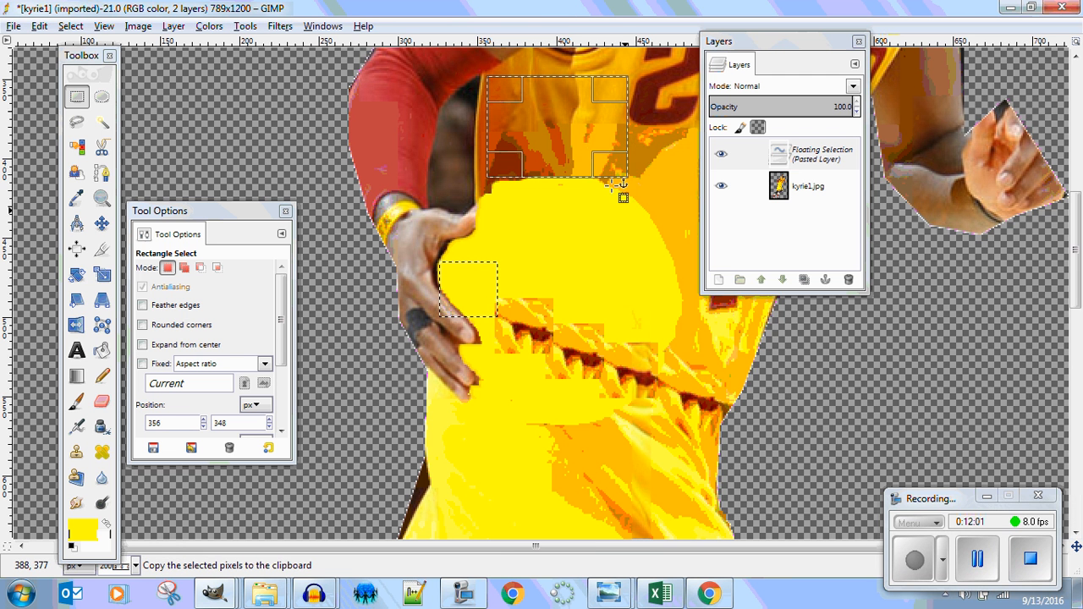
right_click(582, 132)
mouse_move(639, 166)
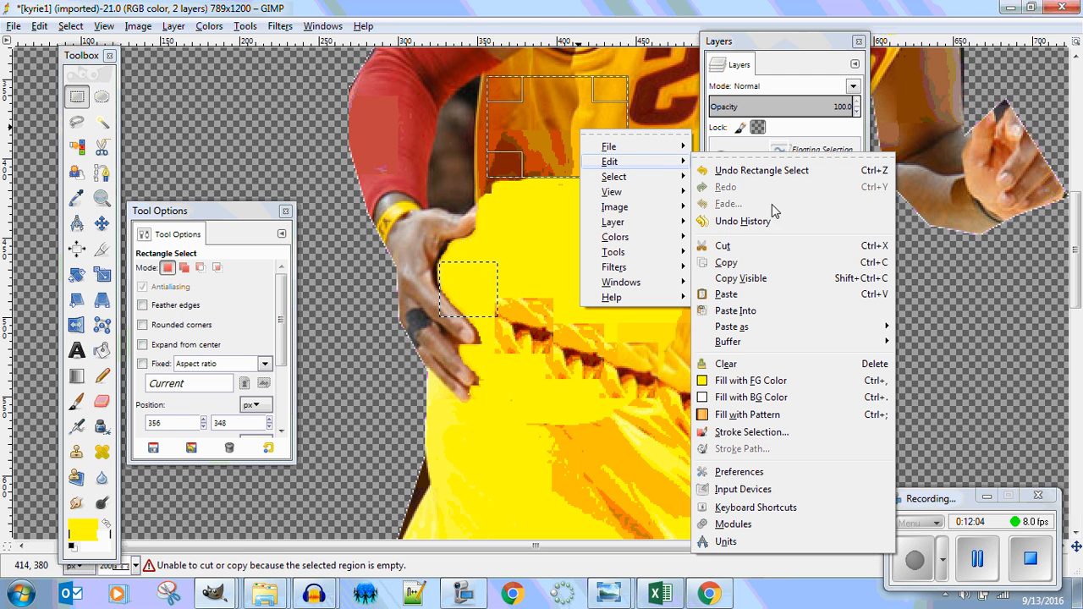
click(728, 295)
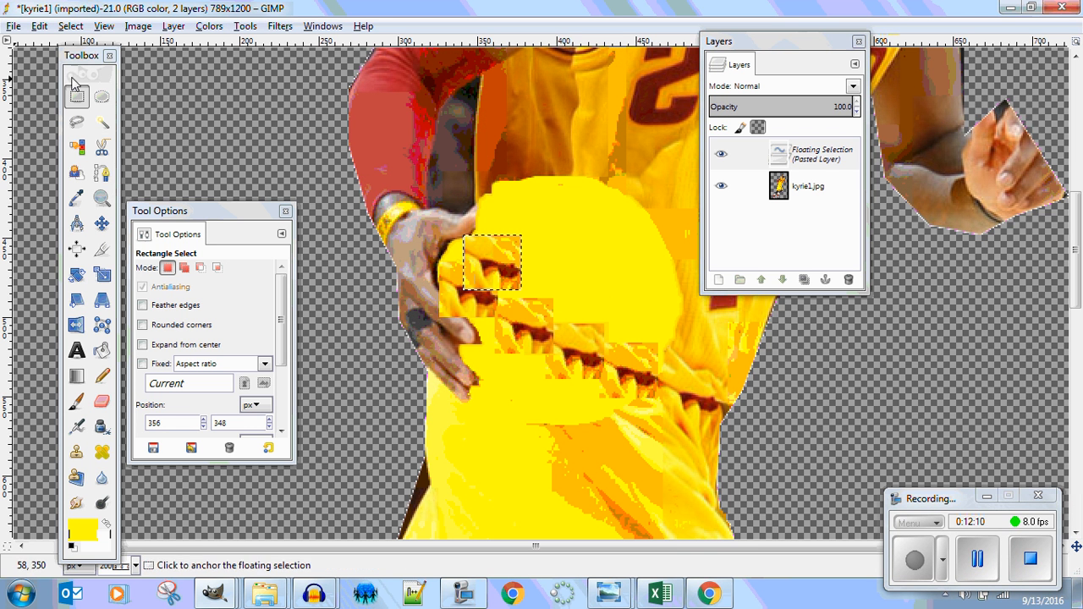
click(347, 269)
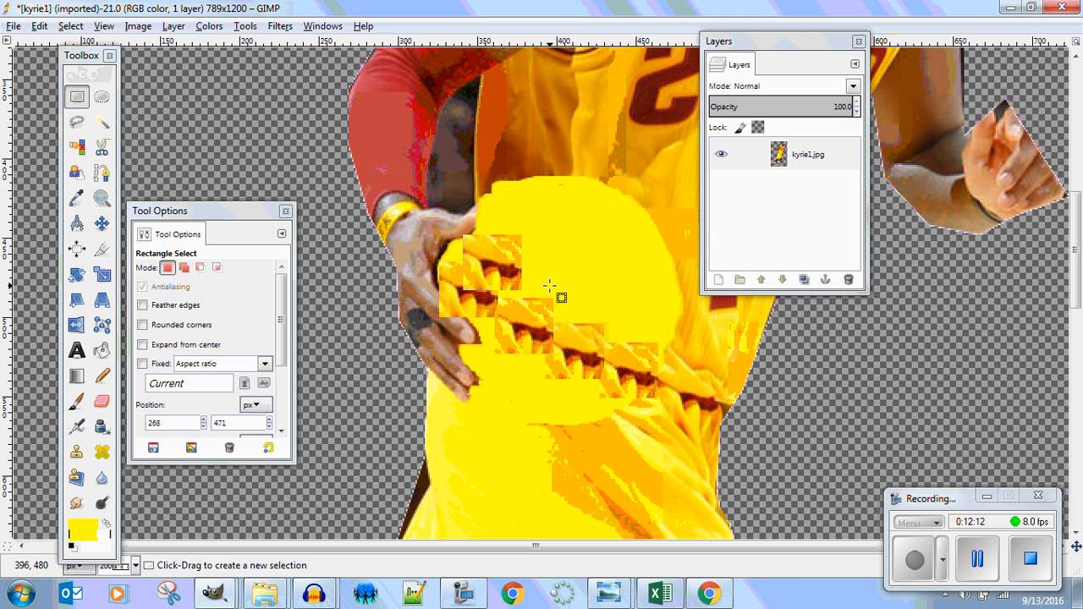
Undo the stray waistband paste and clear the remaining floating selection by anchoring it.
click(502, 268)
key(ctrl)
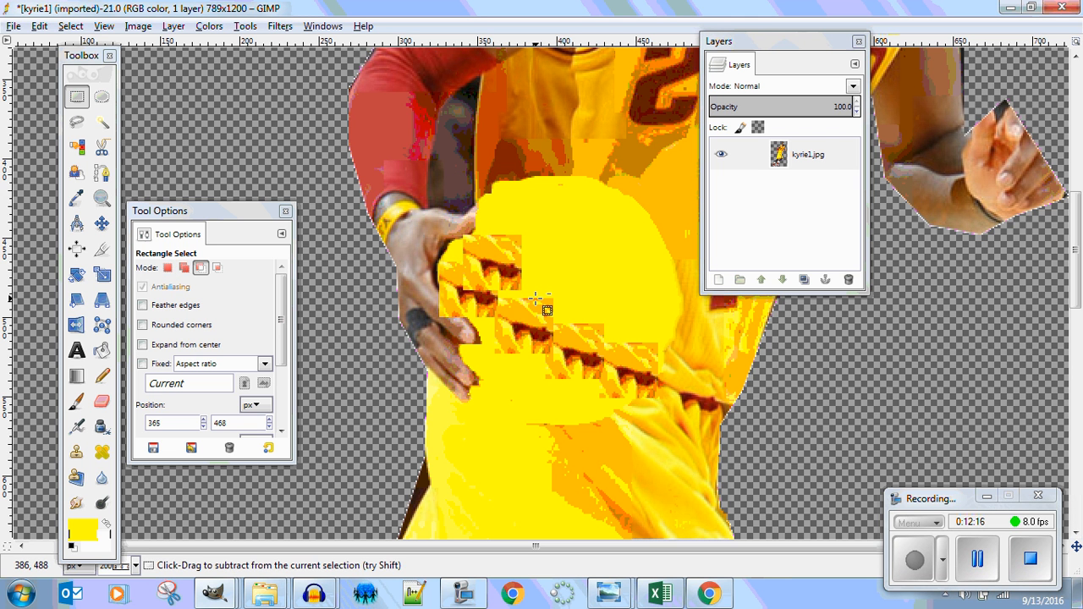
key(ctrl+v)
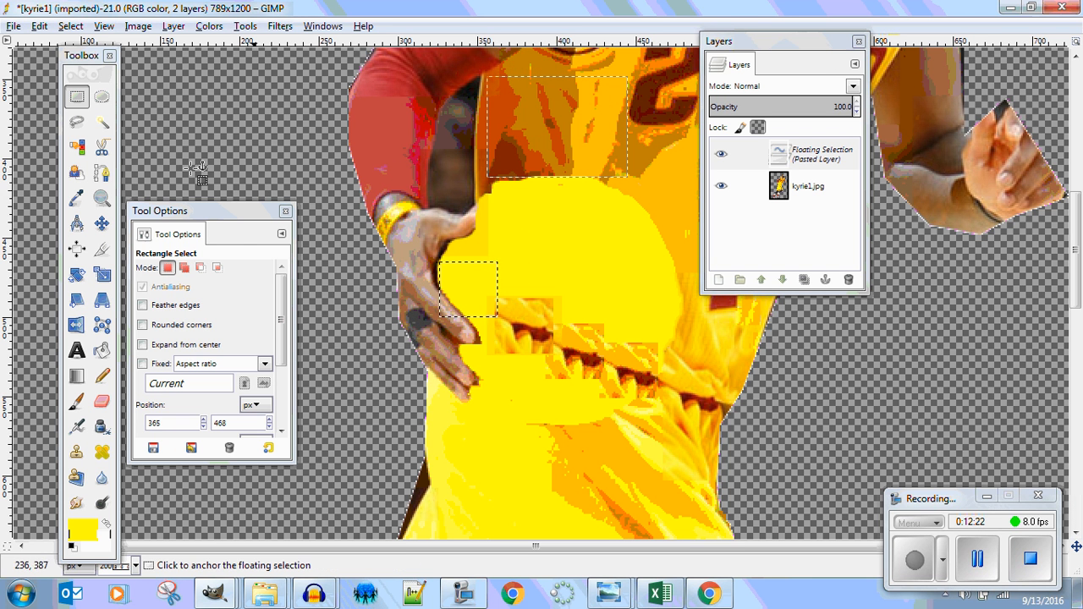
click(156, 137)
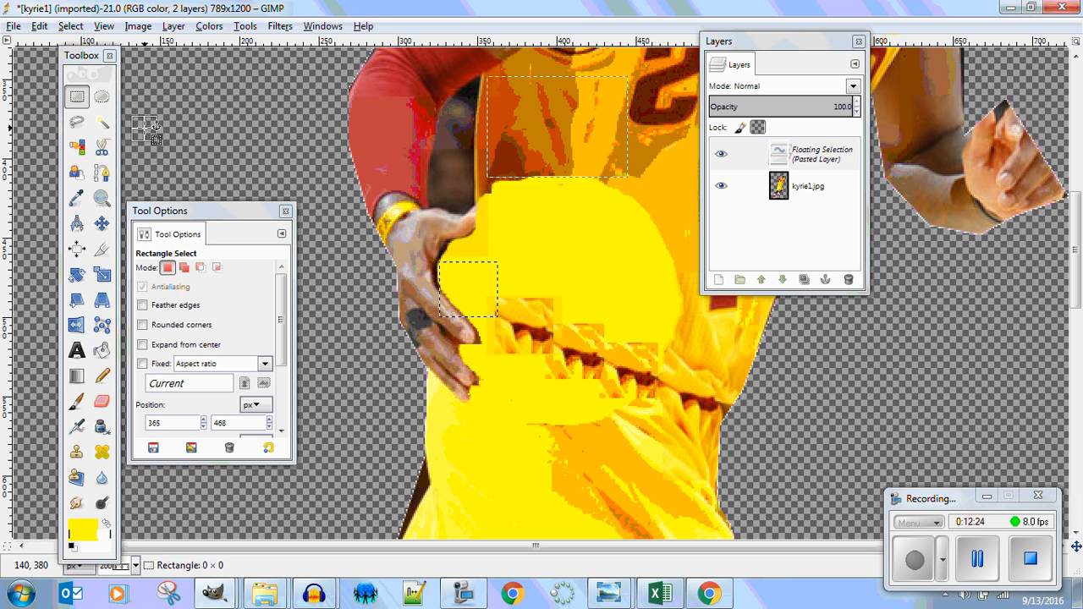
click(168, 133)
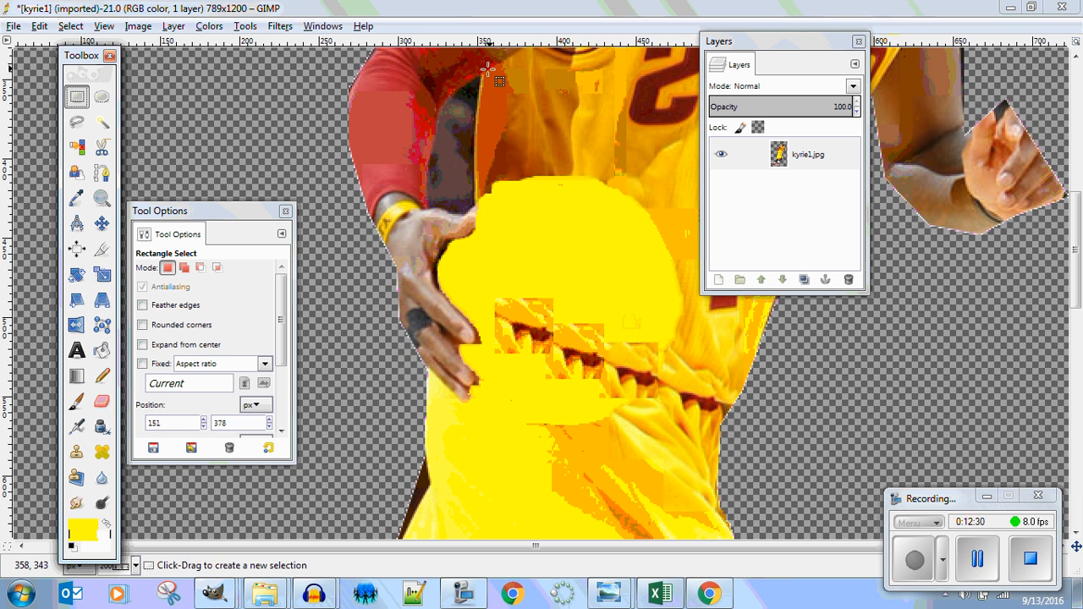
Select a rectangle of the folded jersey fabric just above the yellow area and copy it.
drag(487, 71, 626, 175)
right_click(548, 124)
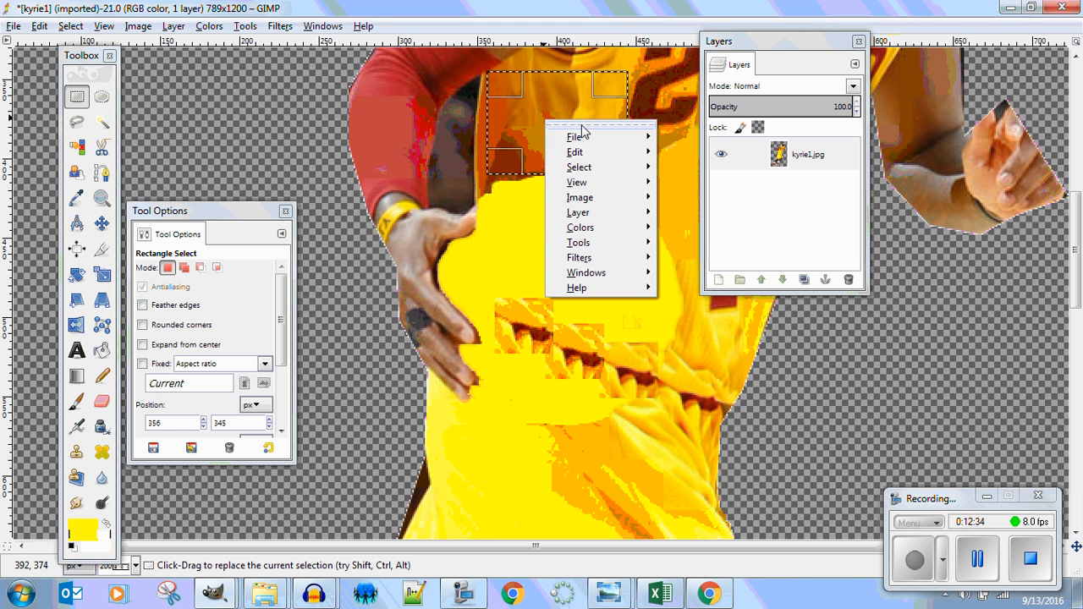
mouse_move(576, 151)
click(719, 253)
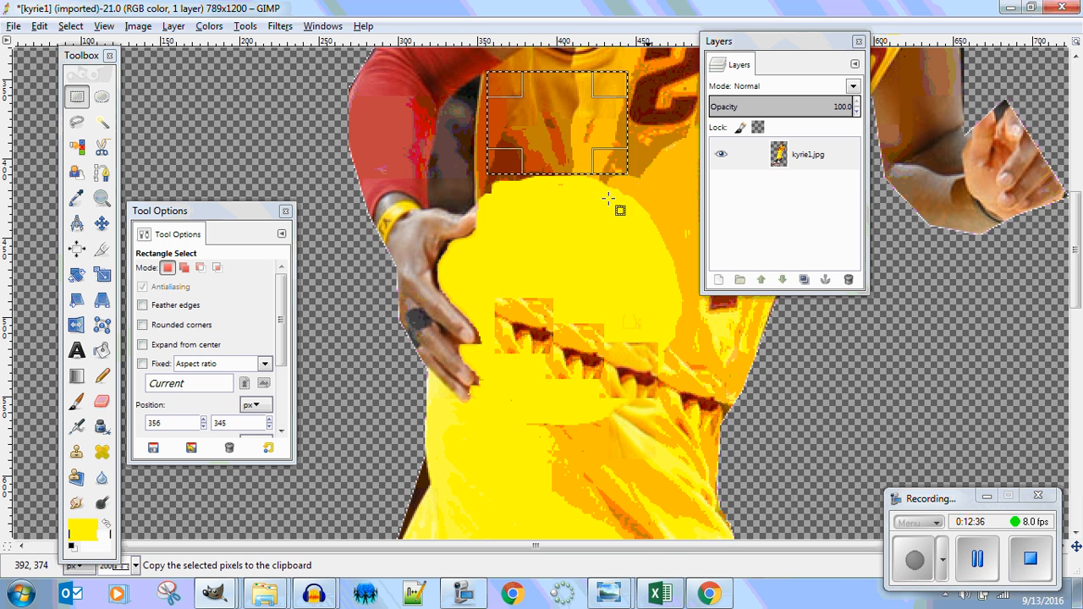
Paste the jersey piece and place it over the upper left of the yellow area, directly below the original fabric.
right_click(540, 126)
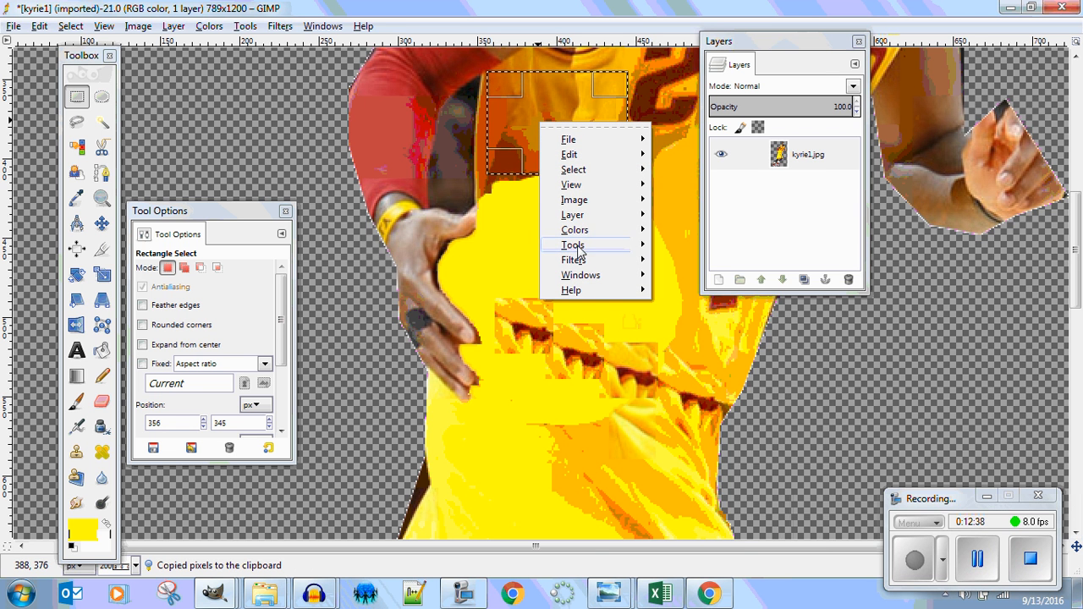
mouse_move(584, 158)
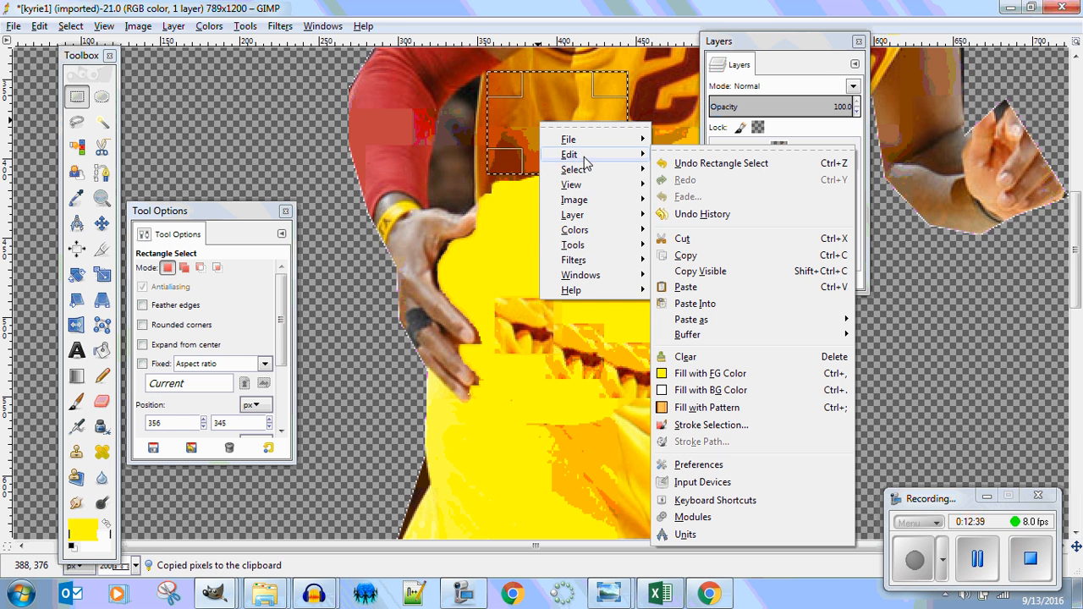
click(686, 286)
drag(560, 117, 548, 212)
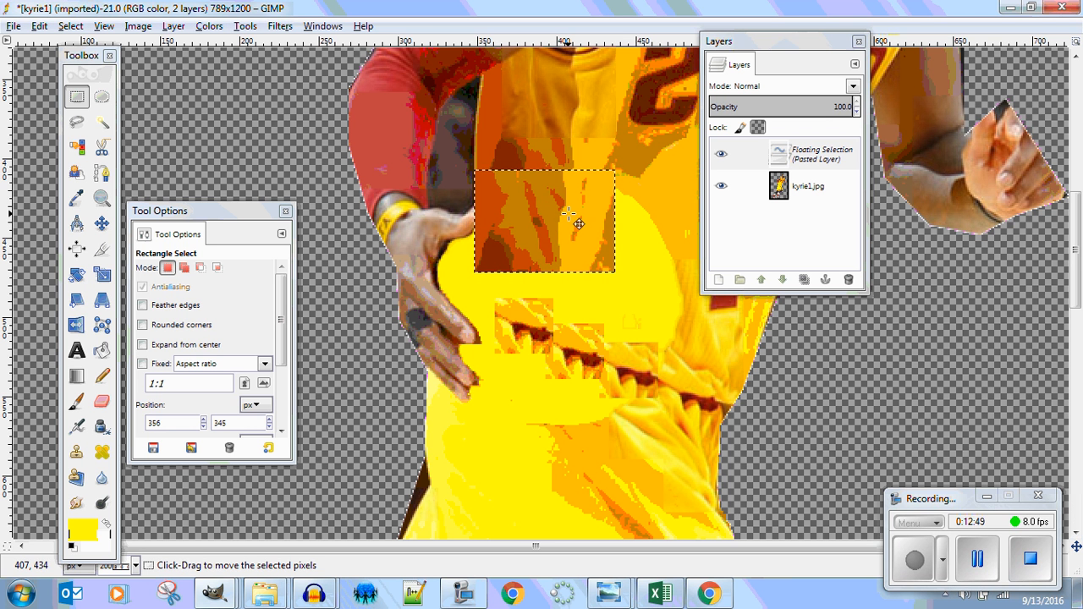
Try to select a small jersey rectangle below the number while the pasted jersey piece is still floating.
click(625, 129)
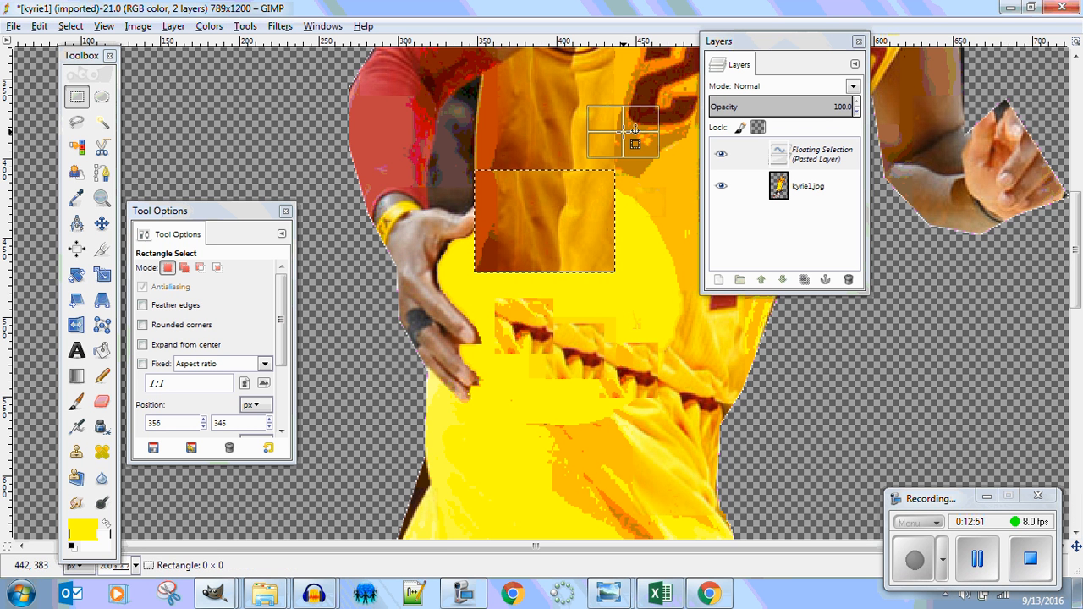
drag(624, 129, 699, 204)
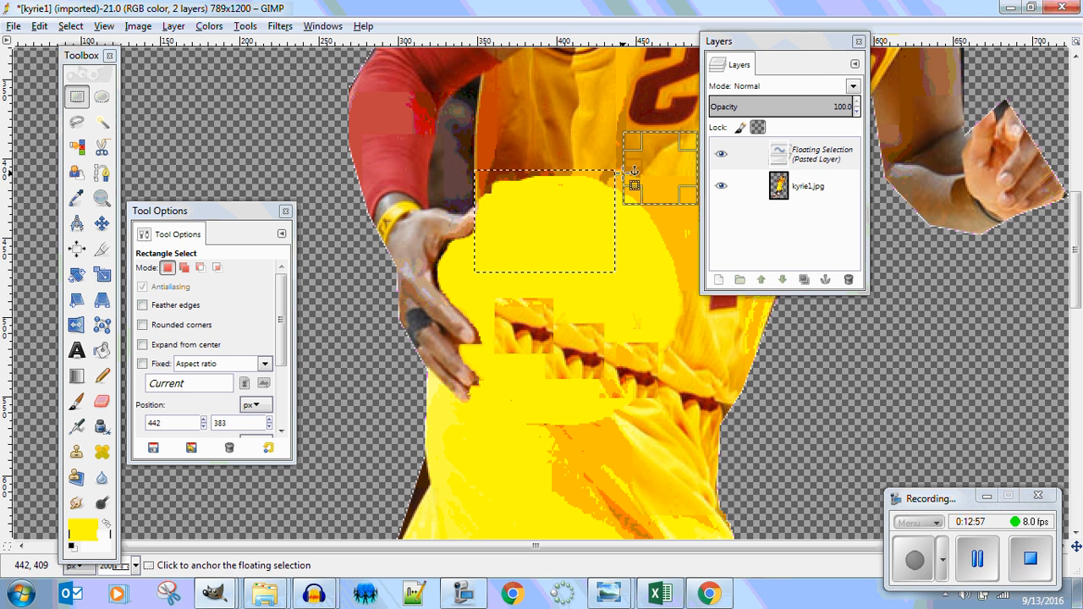
drag(634, 170, 627, 172)
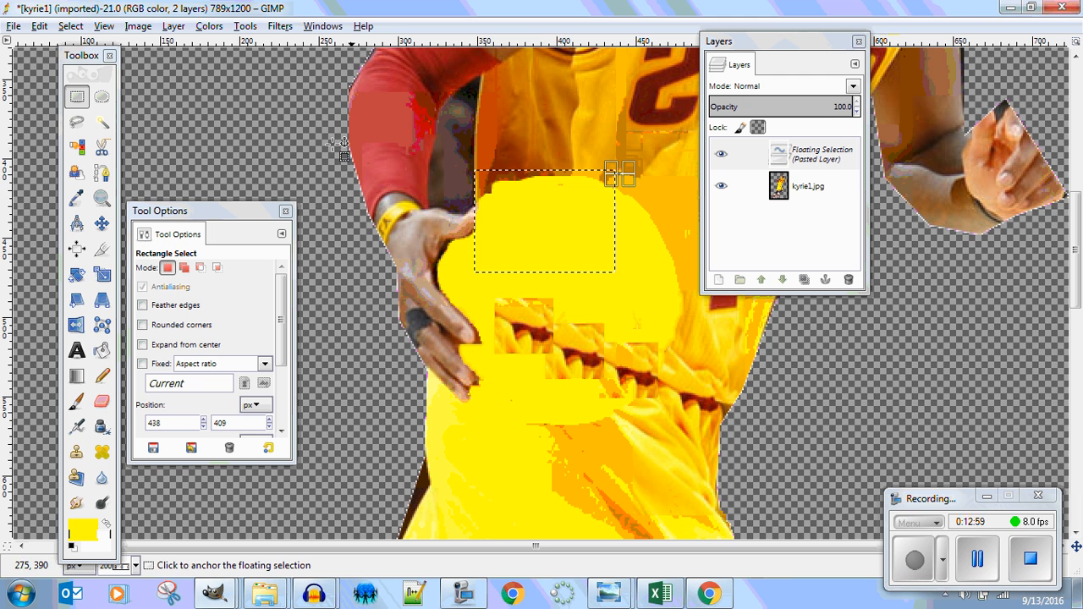
click(261, 151)
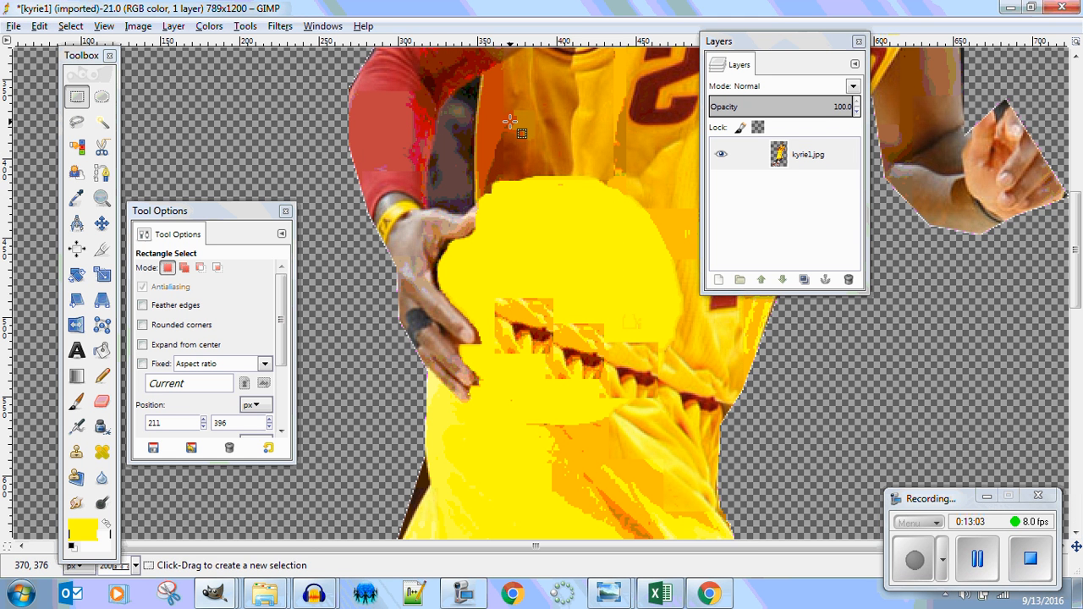
Undo back to the pasted jersey piece and anchor it in place.
key(ctrl+v)
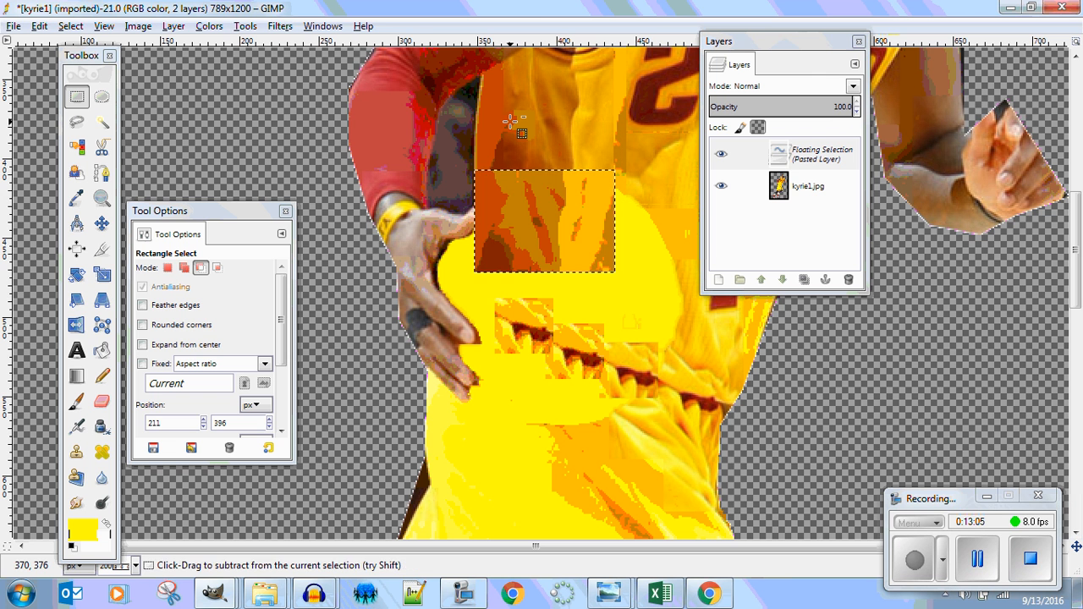
click(262, 149)
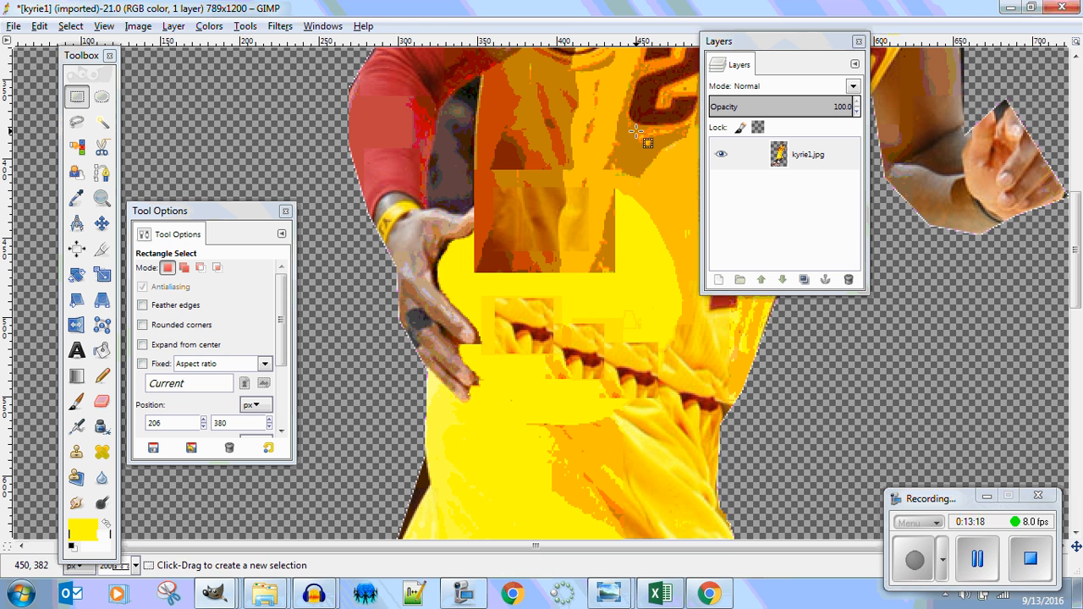
Select a small rectangle of the plain jersey fabric just below the number and copy it.
drag(636, 131, 698, 205)
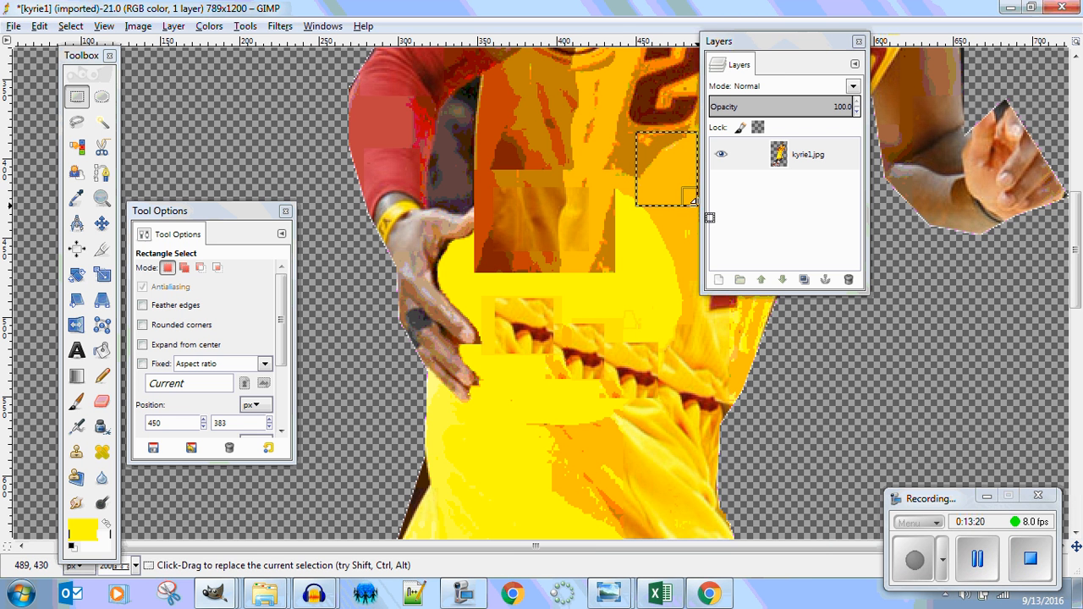
right_click(675, 176)
mouse_move(705, 206)
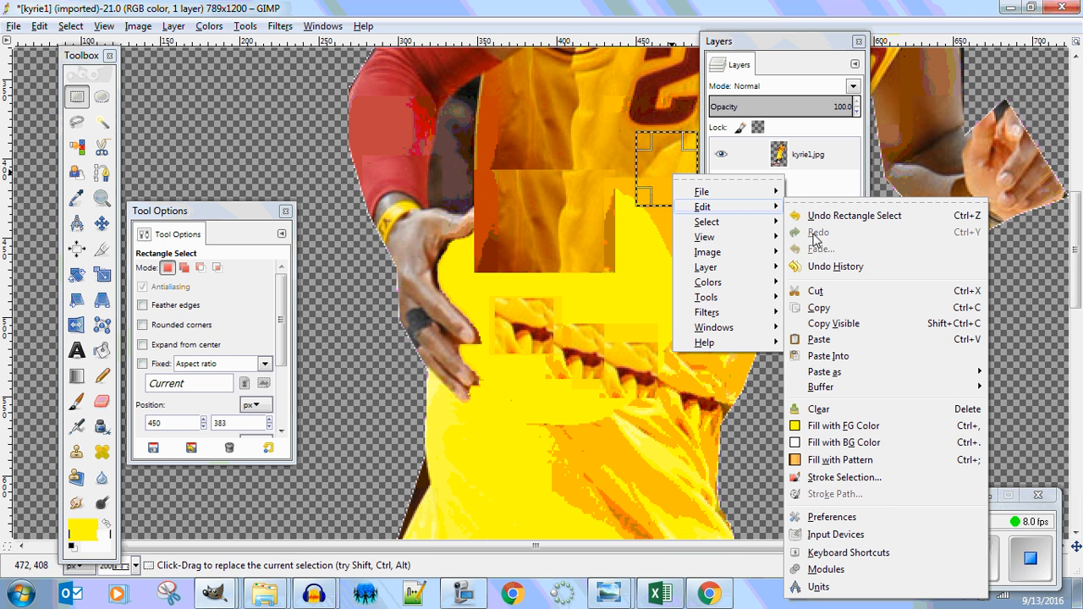
click(819, 308)
Paste the small fabric piece and place it over the yellow area, directly right of the larger jersey piece.
right_click(664, 180)
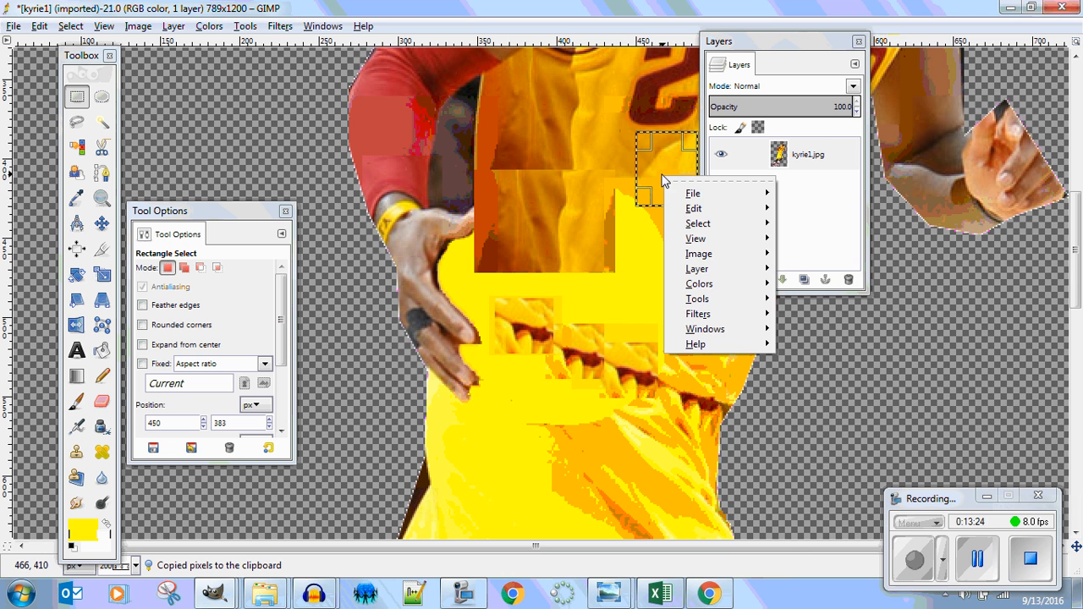
mouse_move(698, 210)
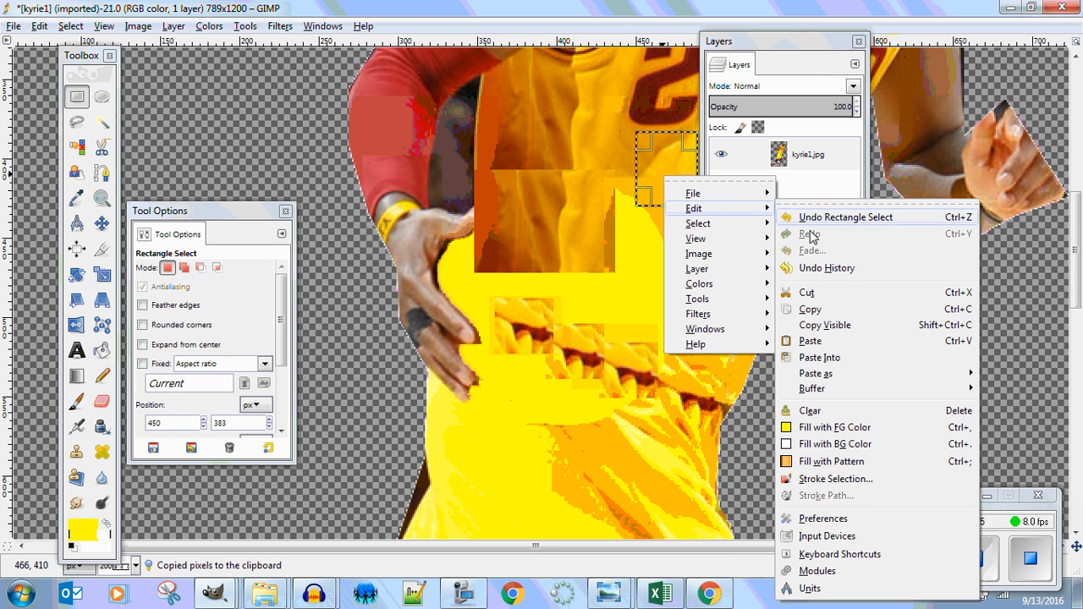
click(814, 341)
drag(664, 172, 641, 220)
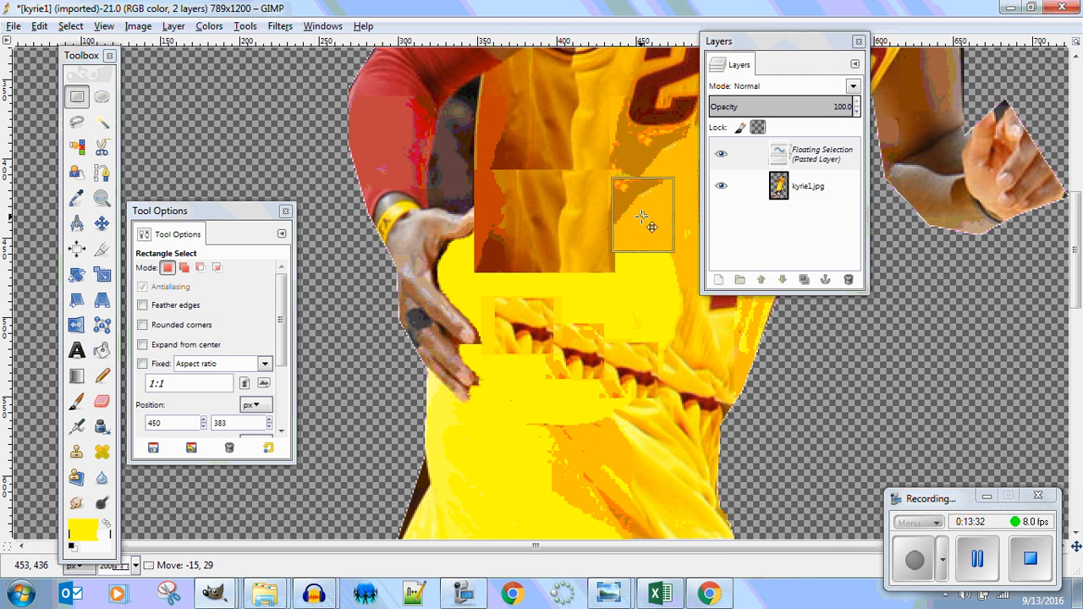
Paste a second small fabric piece and move it below the first, over the yellow area's right side above the waistband.
right_click(644, 225)
mouse_move(686, 254)
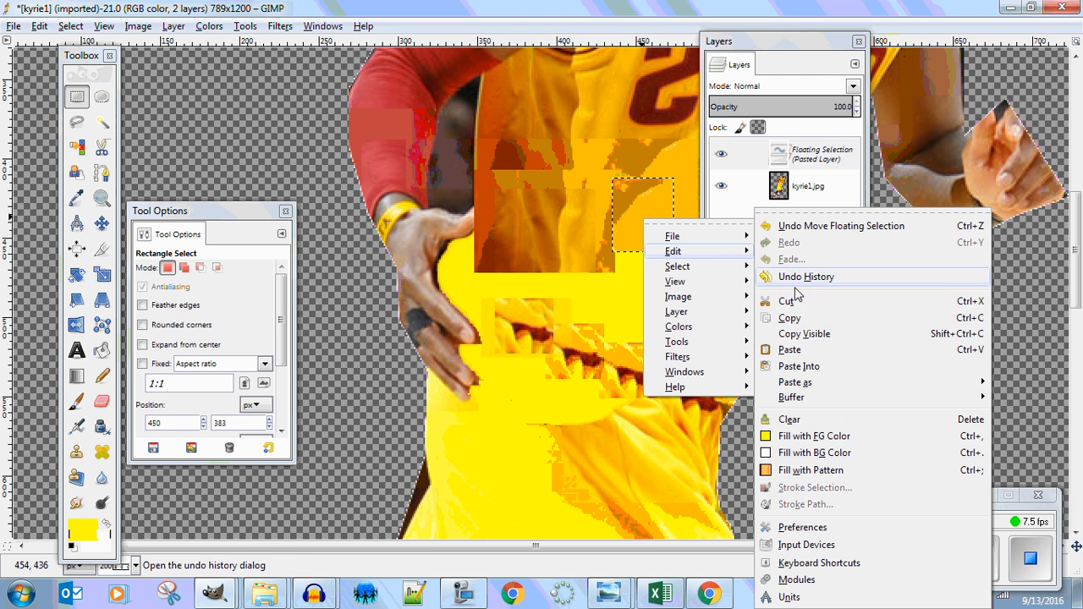
click(791, 350)
drag(664, 221, 661, 282)
Paste another small fabric piece and place it directly left of the previous piece above the waistband.
right_click(654, 277)
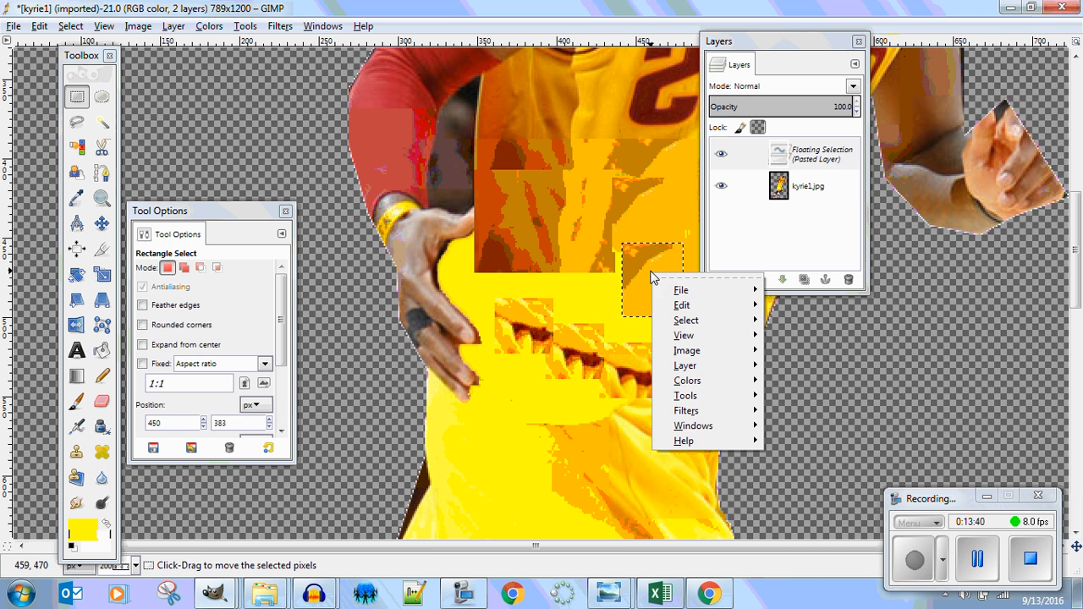
mouse_move(684, 306)
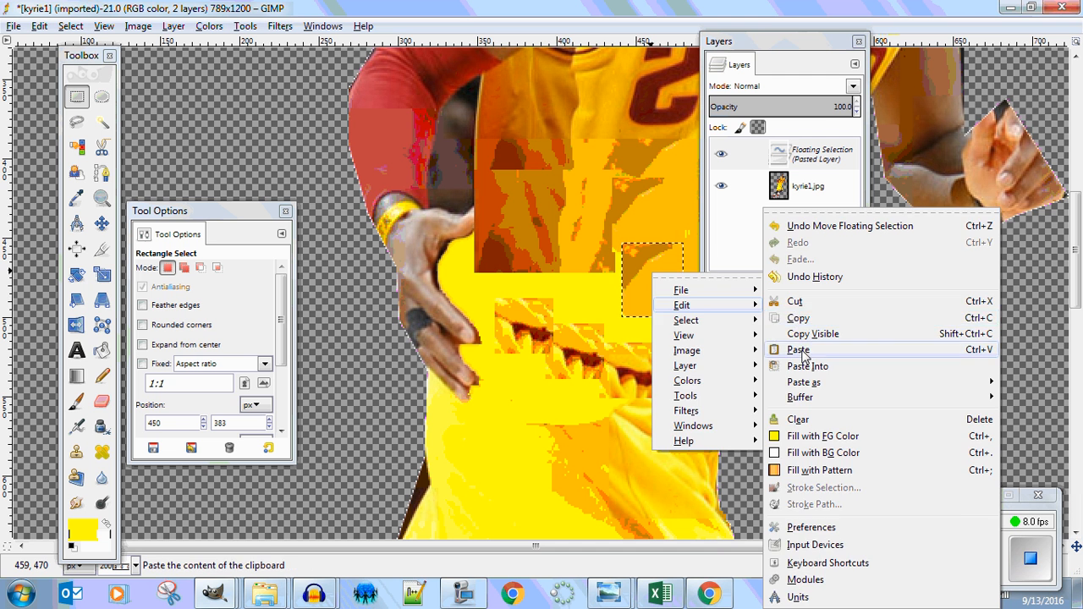
click(799, 350)
drag(650, 286, 596, 290)
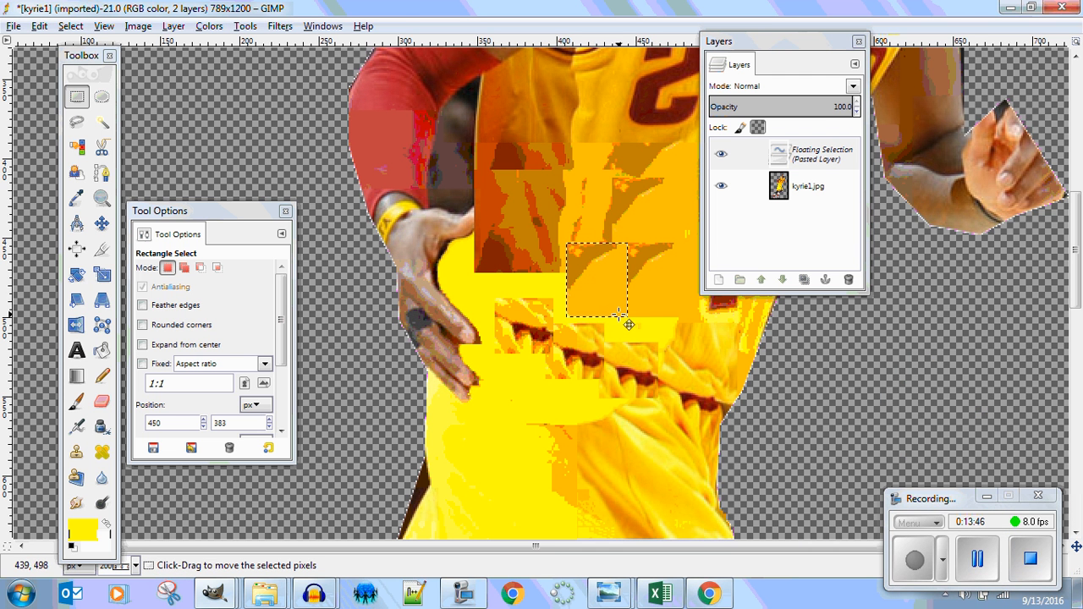
Paste a further fabric piece and move it left and slightly lower, so it covers the yellow gap above the waistband's left part.
right_click(603, 292)
mouse_move(643, 326)
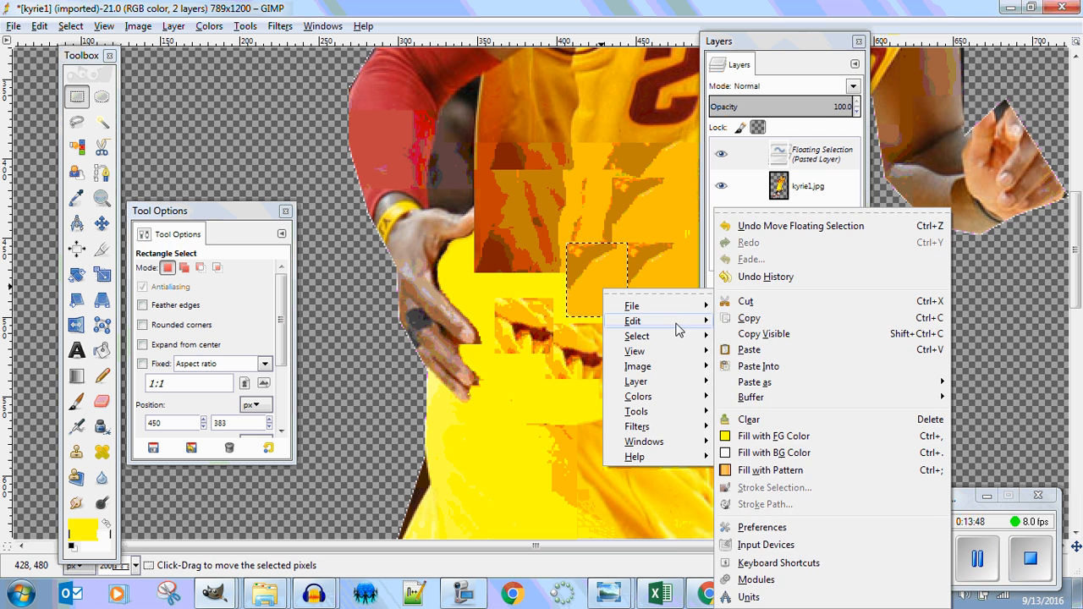
click(745, 355)
drag(600, 294, 560, 304)
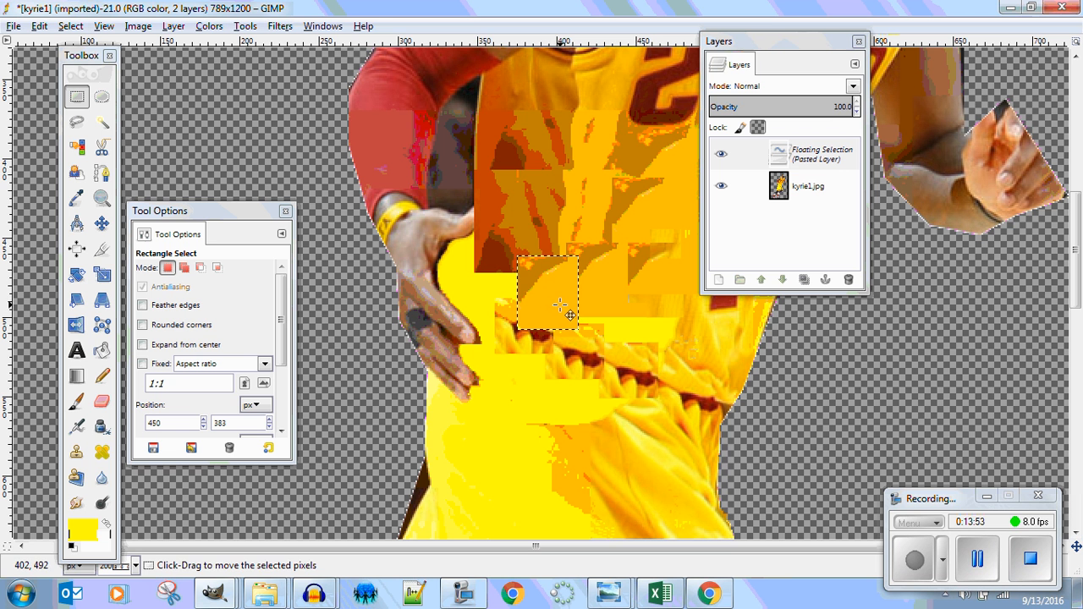
Paste a fabric piece and place it over the yellow strip just above the middle of the waistband.
right_click(635, 295)
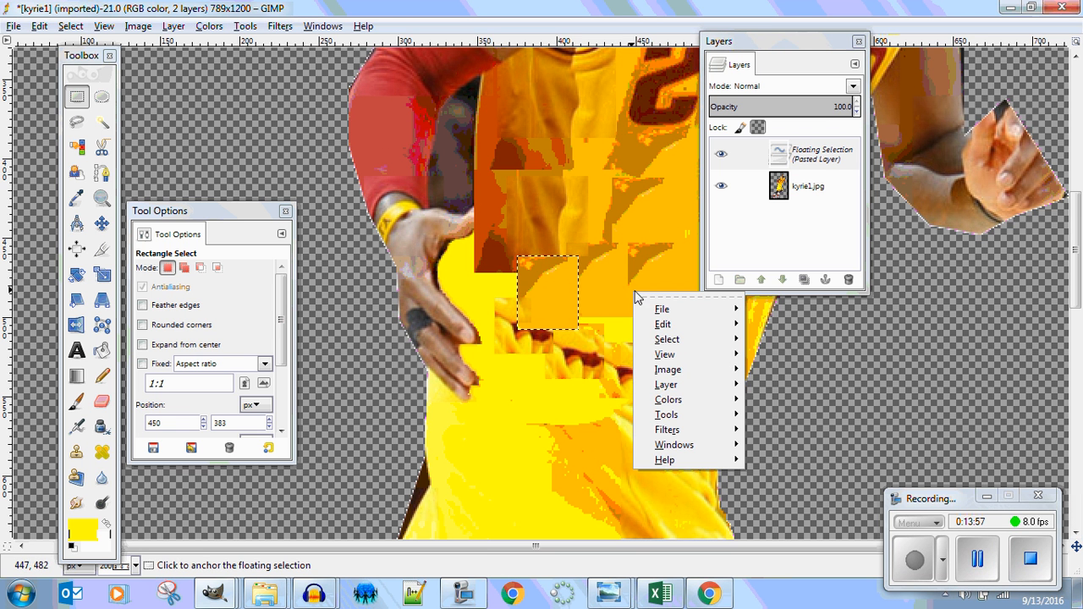
mouse_move(664, 328)
click(779, 349)
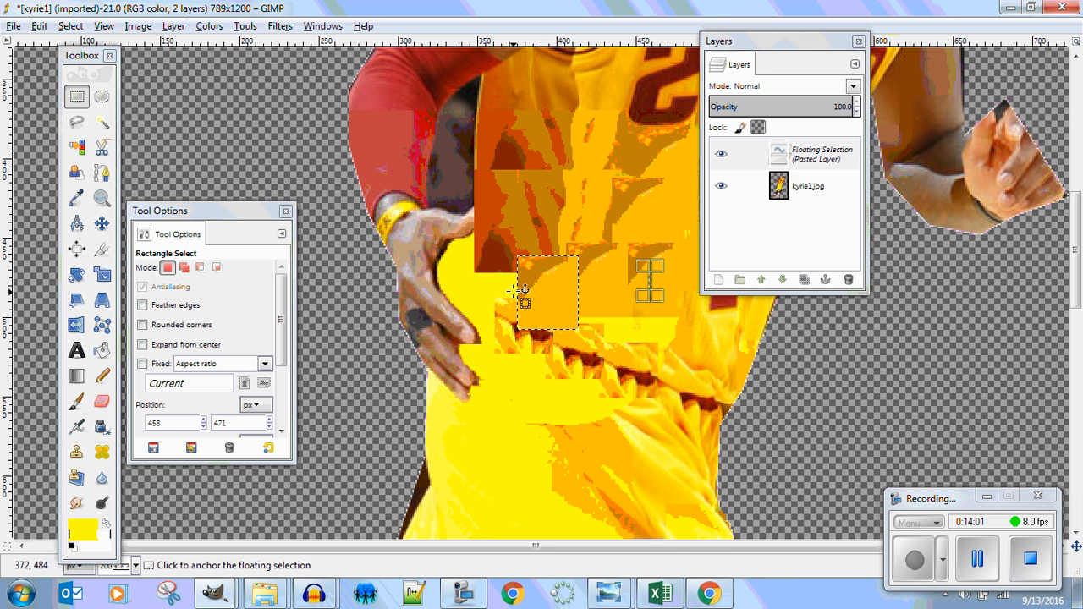
drag(548, 290, 616, 314)
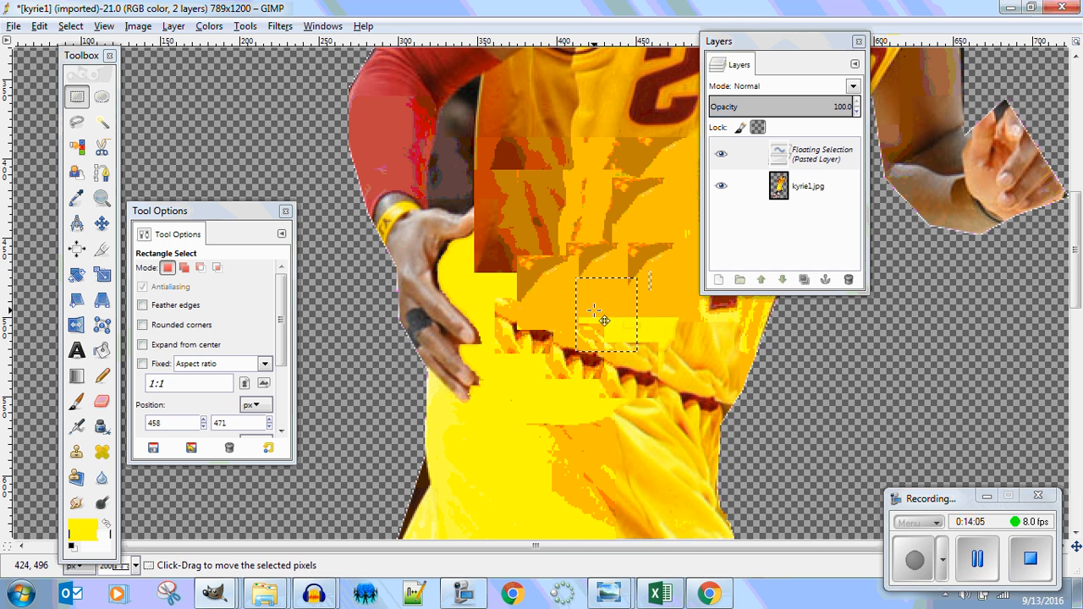
Paste one more fabric piece and move it right and slightly lower, over the last yellow strip above the waistband.
right_click(607, 316)
mouse_move(645, 350)
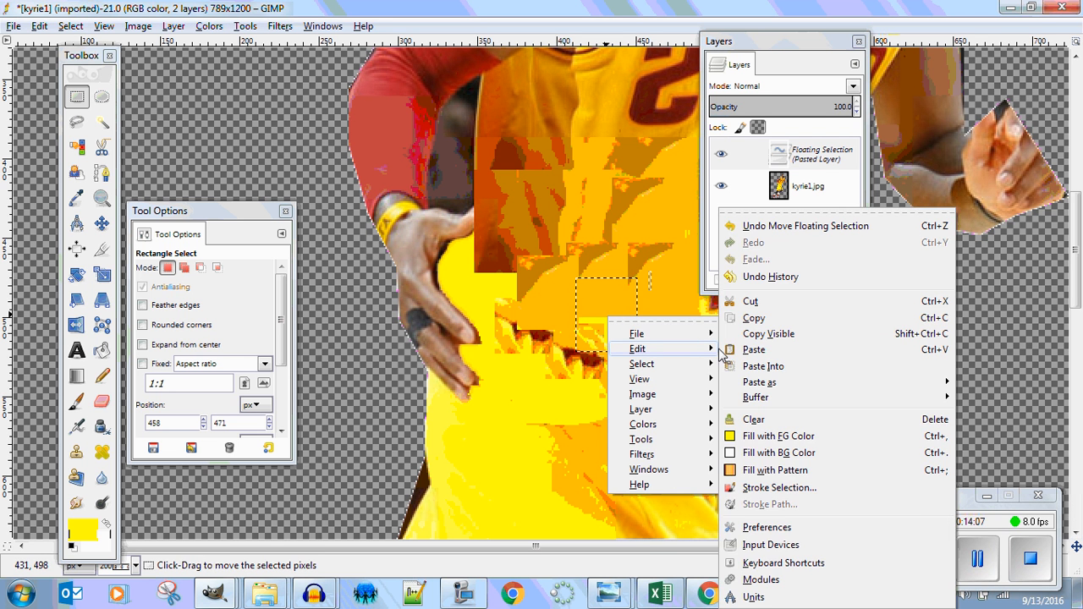
click(756, 351)
drag(629, 334, 655, 347)
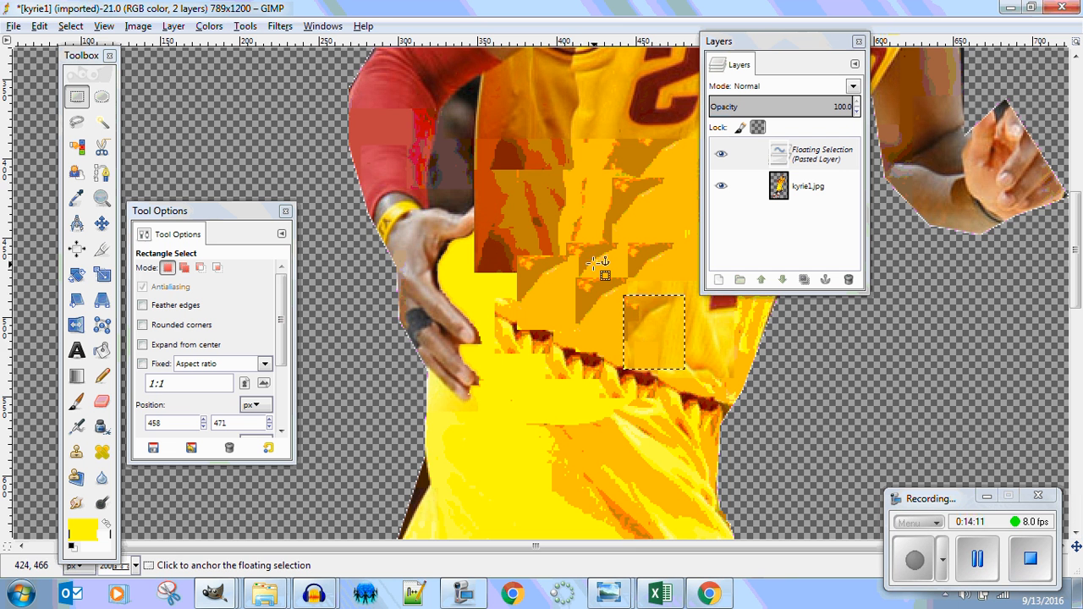
Start an image export to the Sound Decision 1.1.5 folder and name the file kyrie1.png.
scroll(584, 262, down, 2)
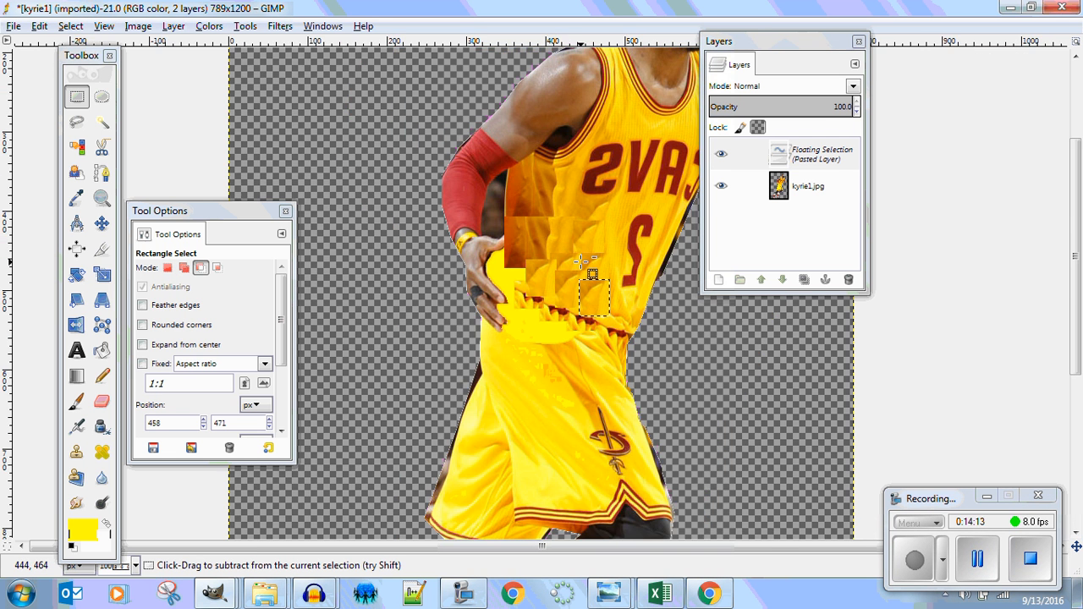
scroll(582, 262, down, 2)
scroll(587, 273, down, 1)
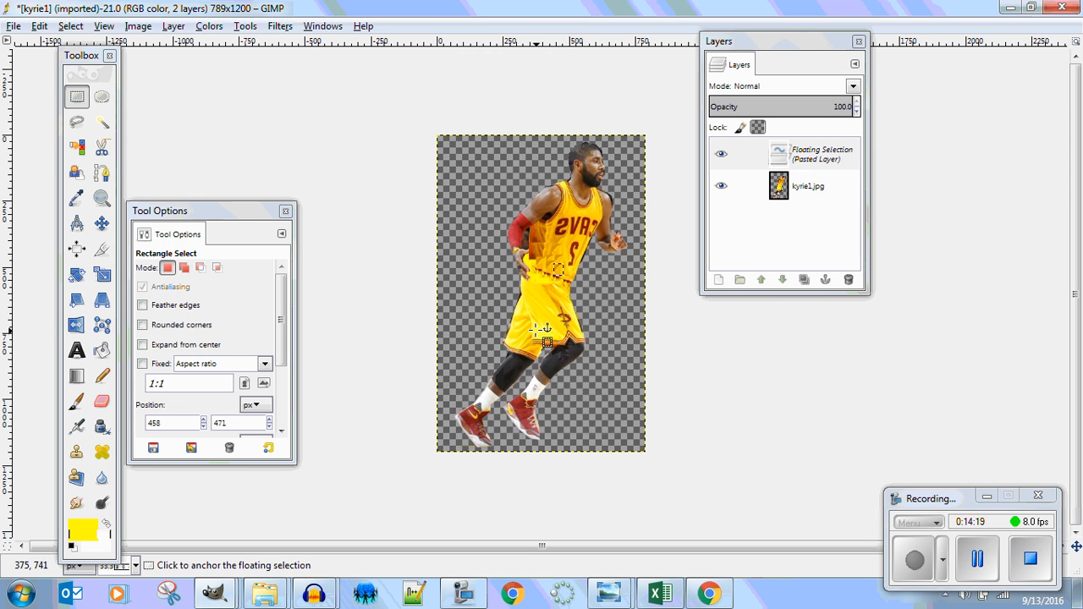
scroll(536, 335, down, 2)
scroll(536, 335, down, 1)
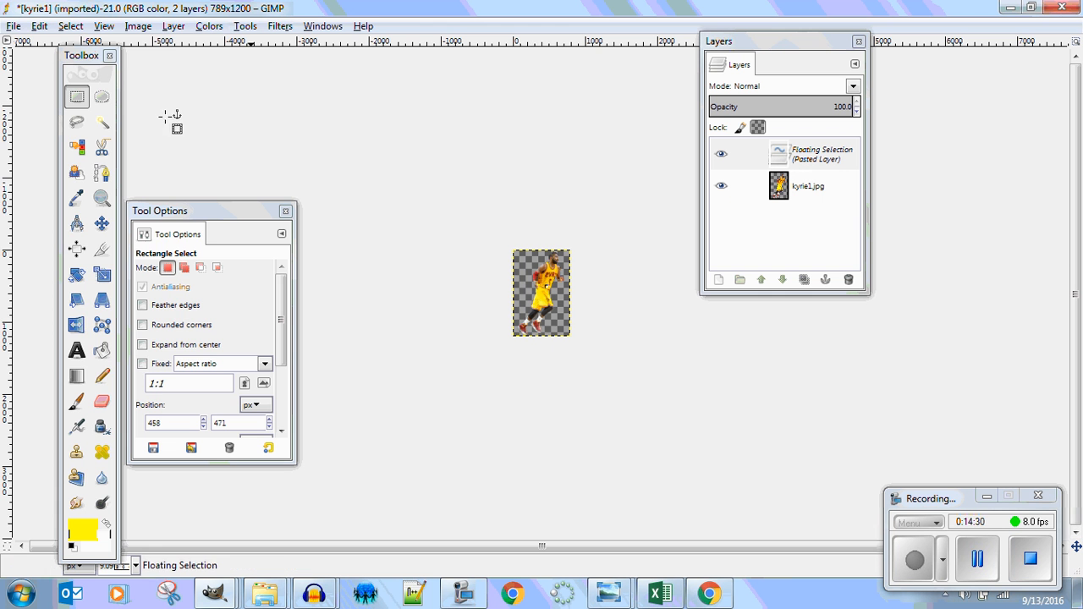
click(14, 26)
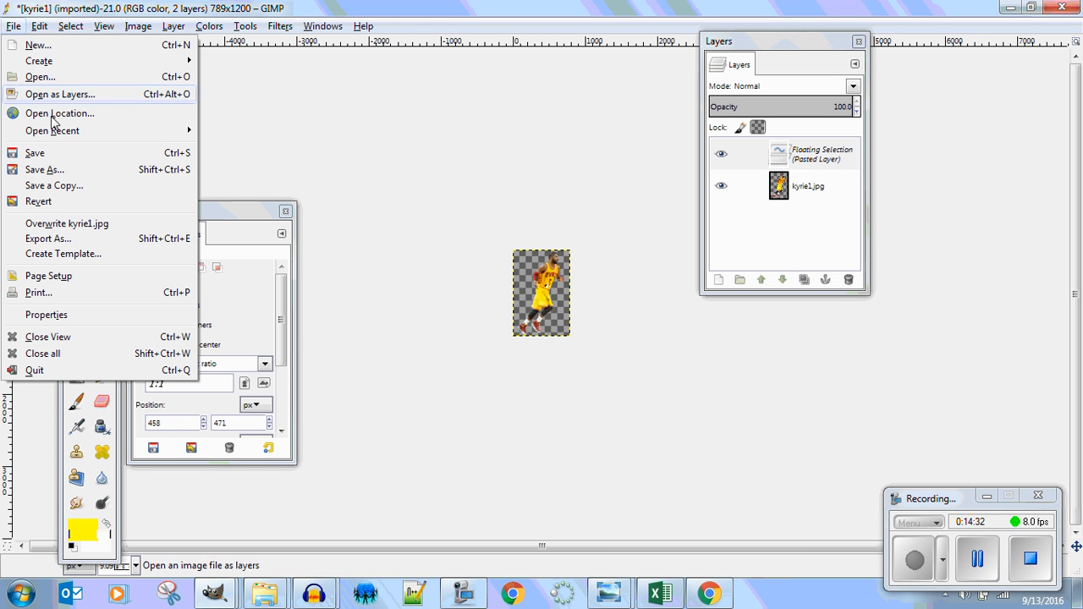
click(79, 238)
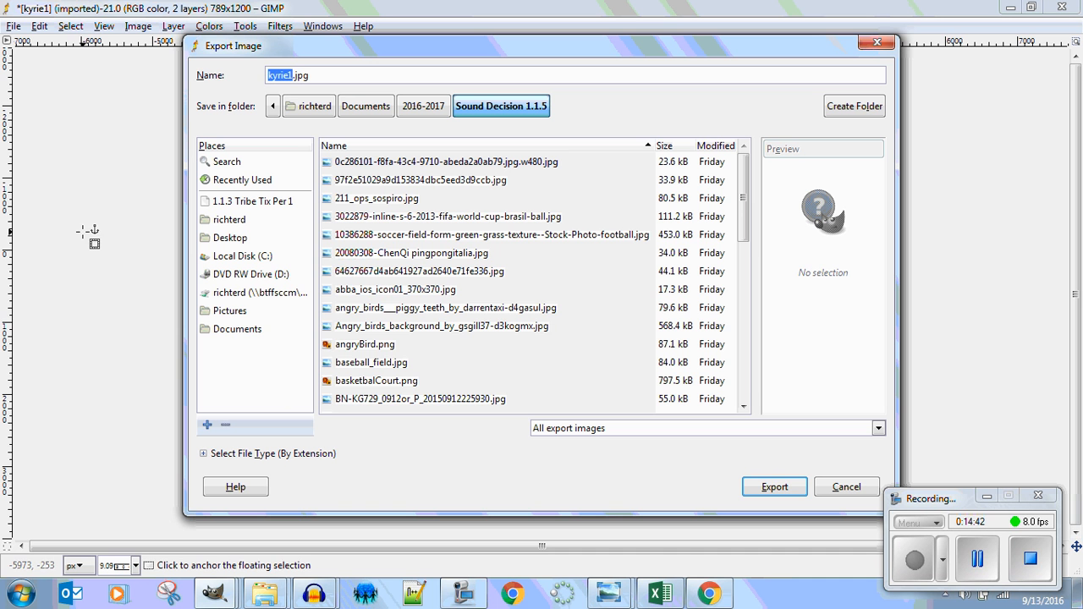
click(319, 74)
key(BackSpace)
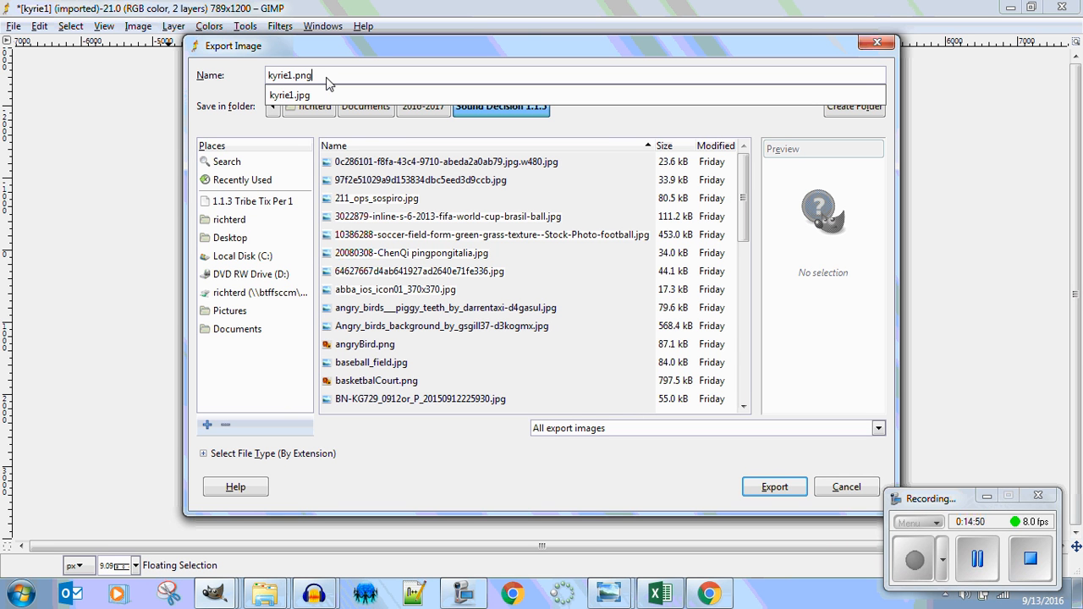
Export the image as PNG at compression level 9 without saving color values from transparent pixels.
click(798, 490)
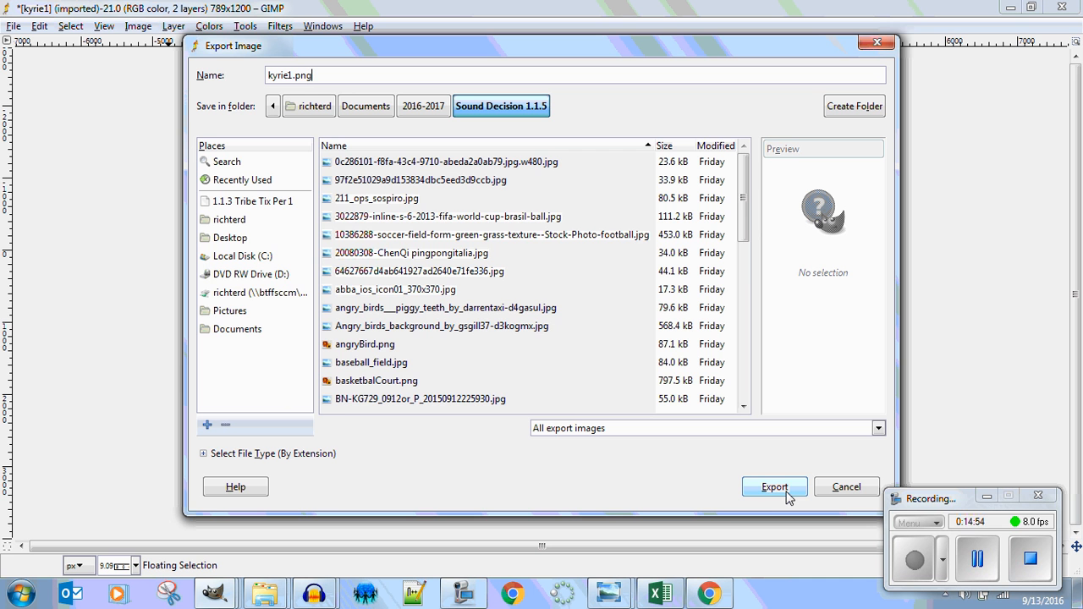
click(772, 491)
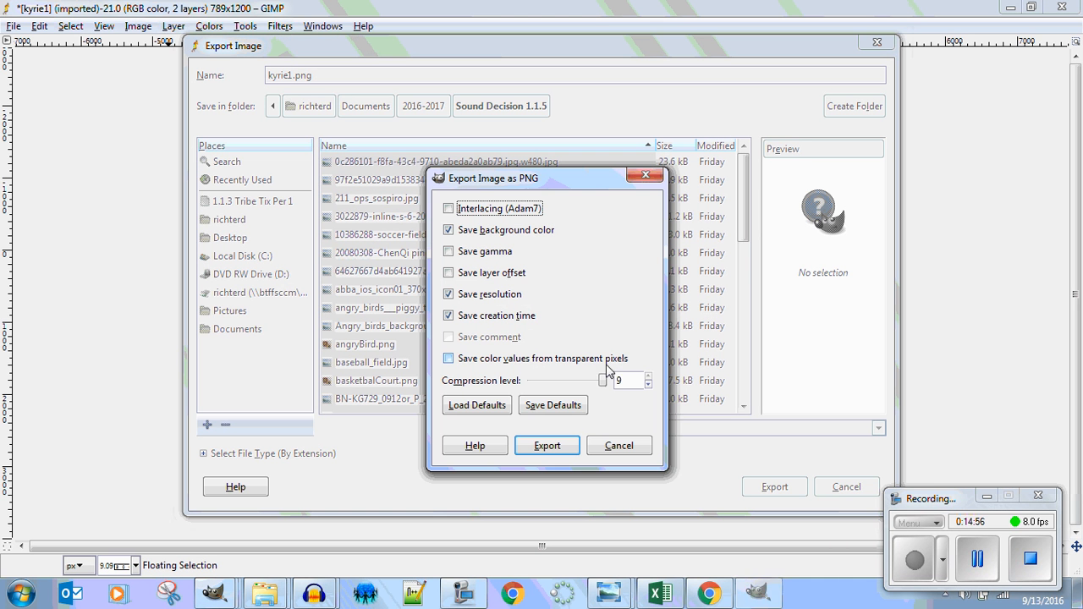
click(461, 360)
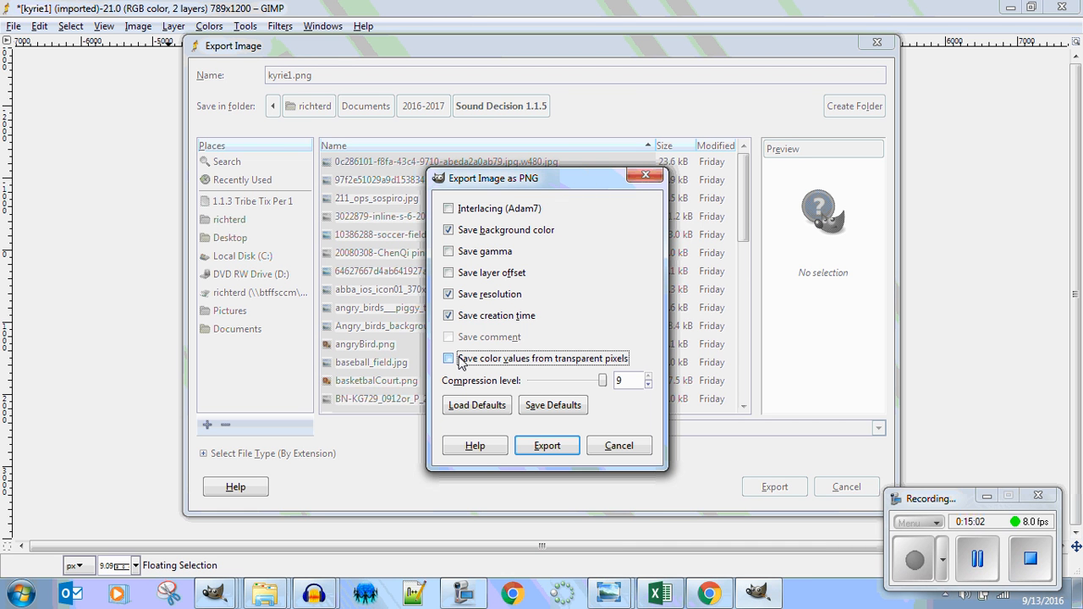
click(542, 451)
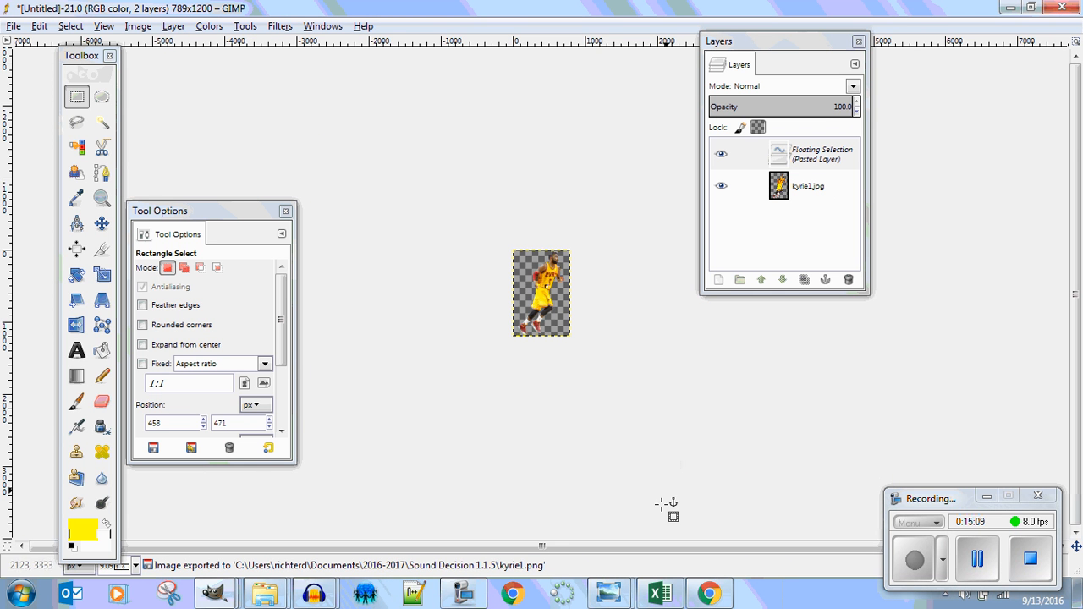
Switch to MIT App Inventor in Chrome, close the open file chooser and cancel the pending upload.
click(709, 595)
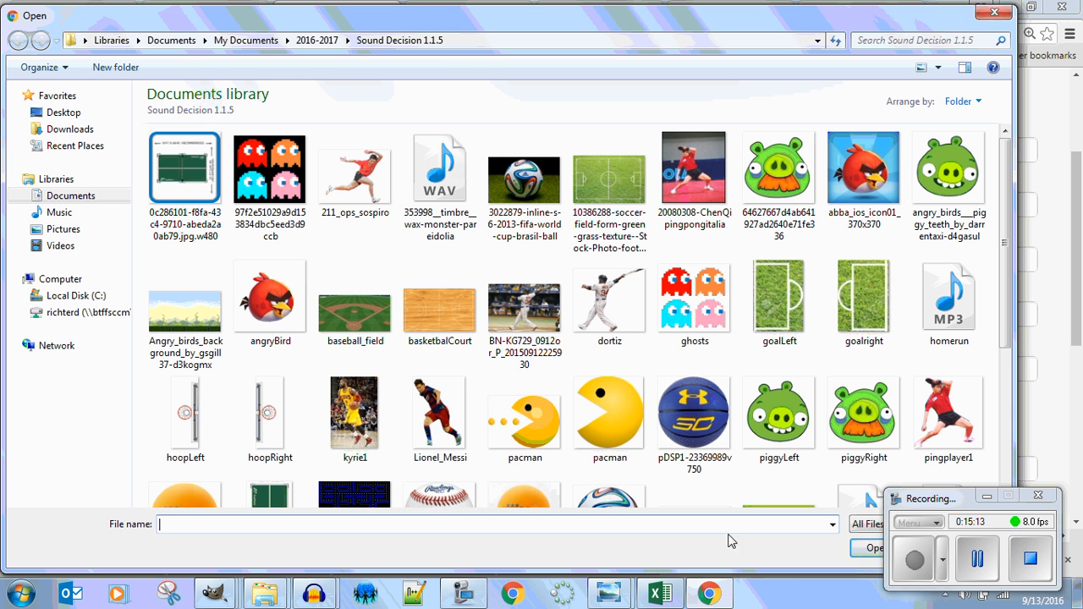
drag(965, 15, 908, 169)
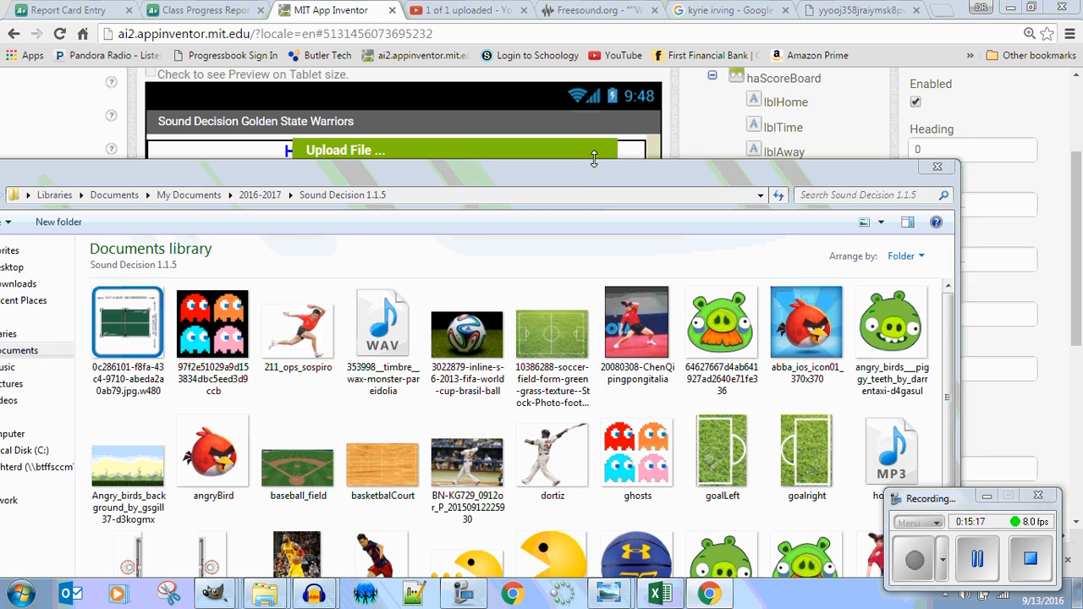
click(937, 166)
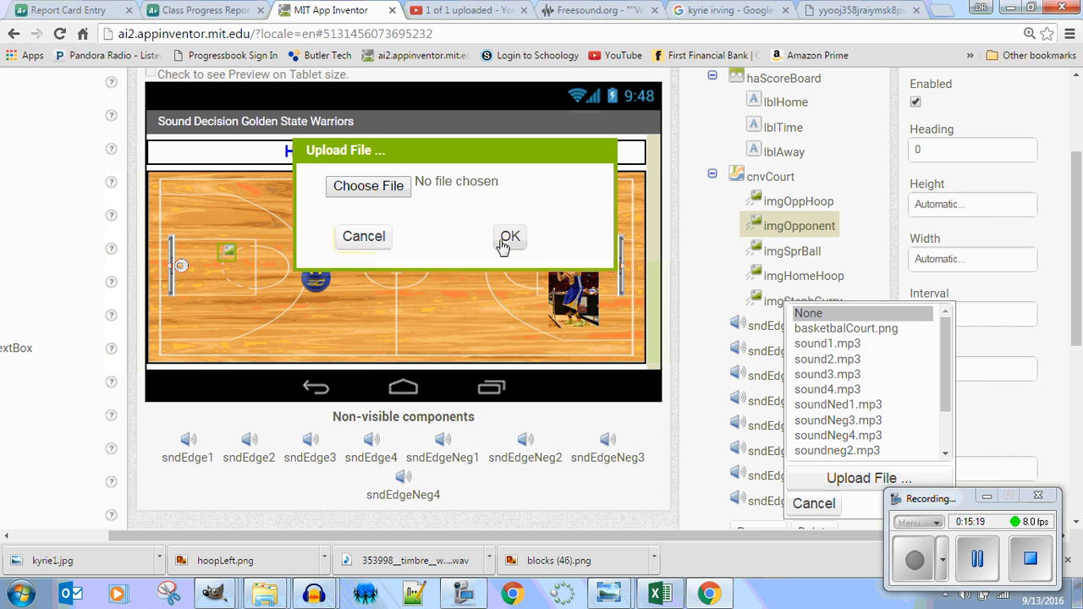
click(363, 235)
Upload the cut-out kyrie1.png from the Sound Decision 1.1.5 folder as the picture of imgOpponent.
click(224, 258)
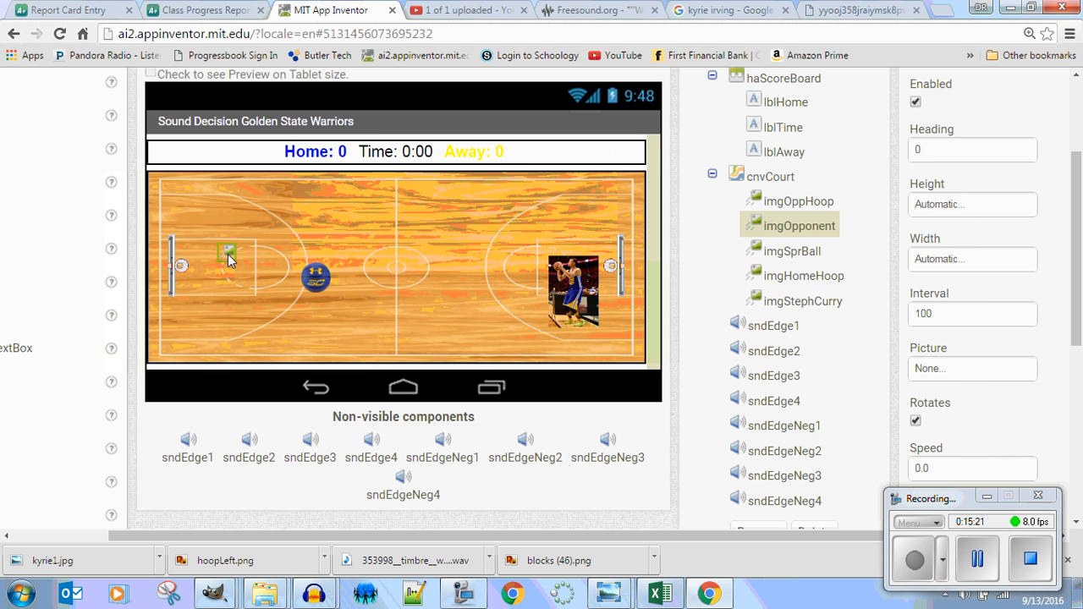
click(971, 381)
click(963, 479)
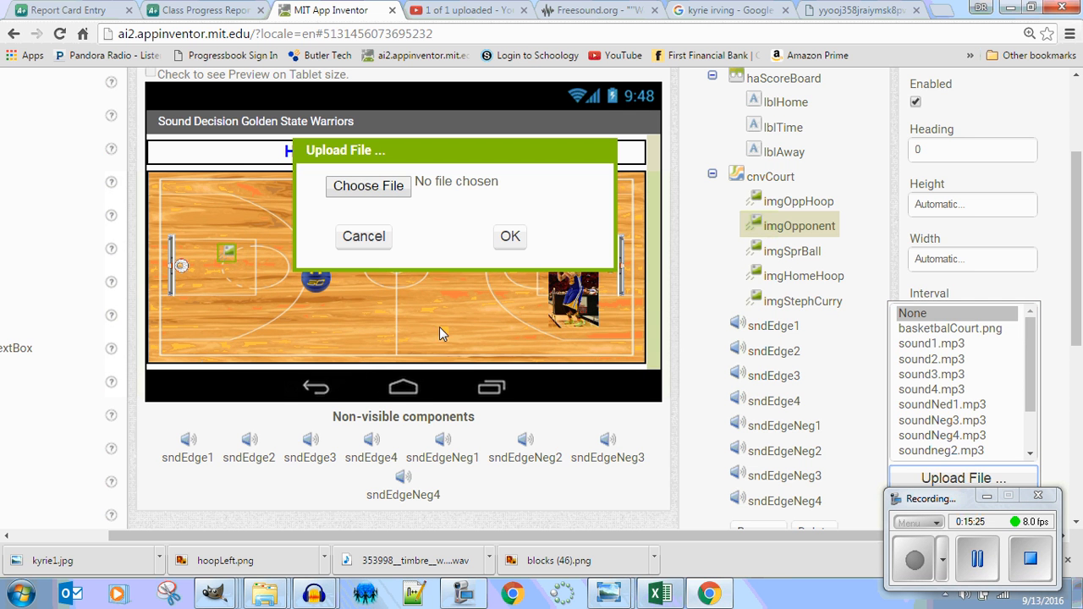
click(369, 186)
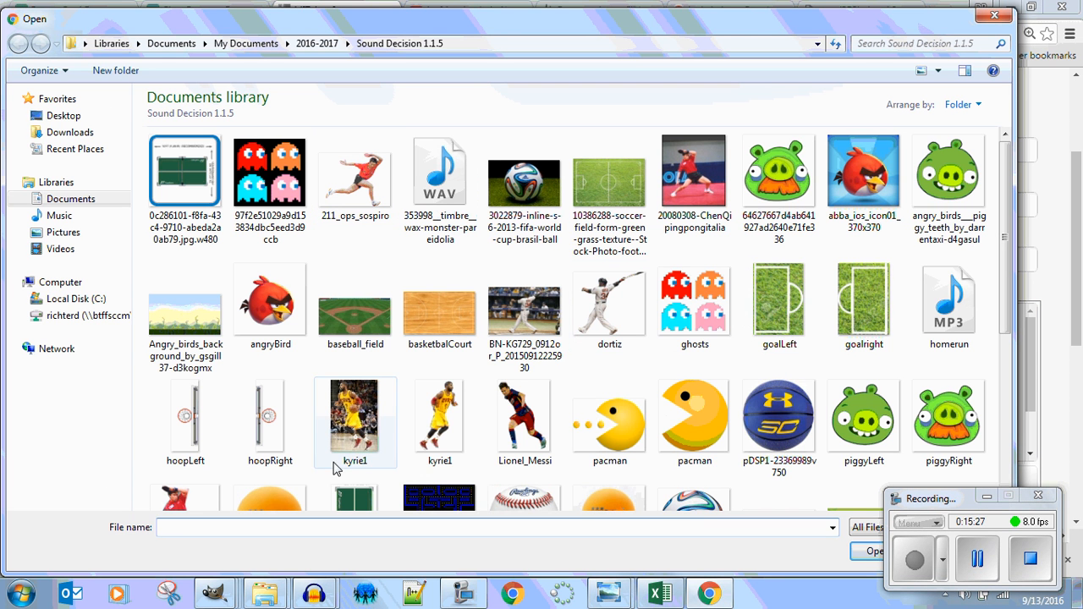
click(439, 419)
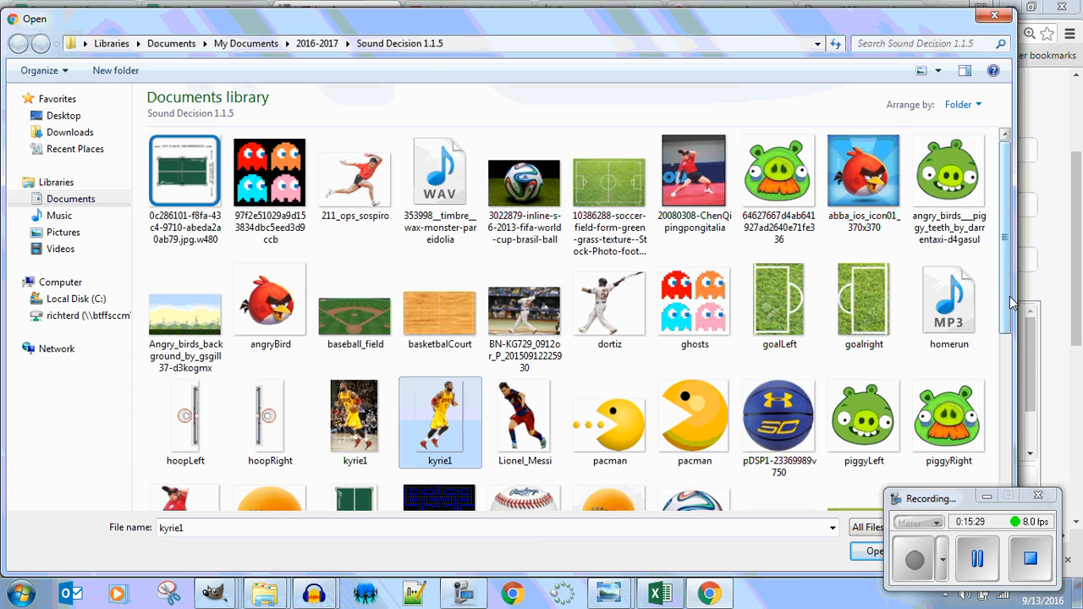
drag(1009, 296, 1009, 449)
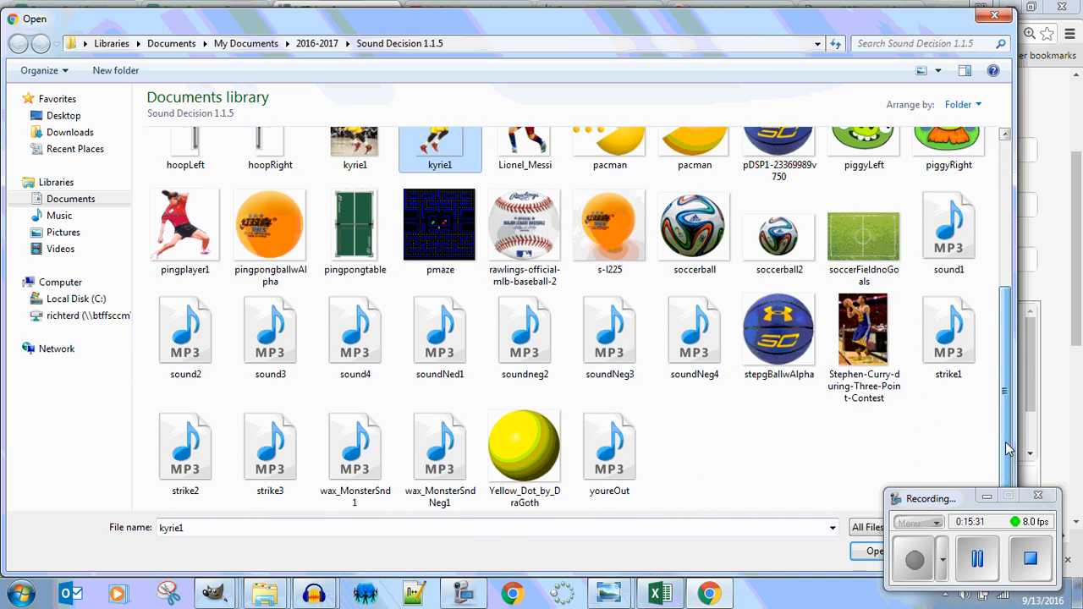
click(870, 551)
click(509, 237)
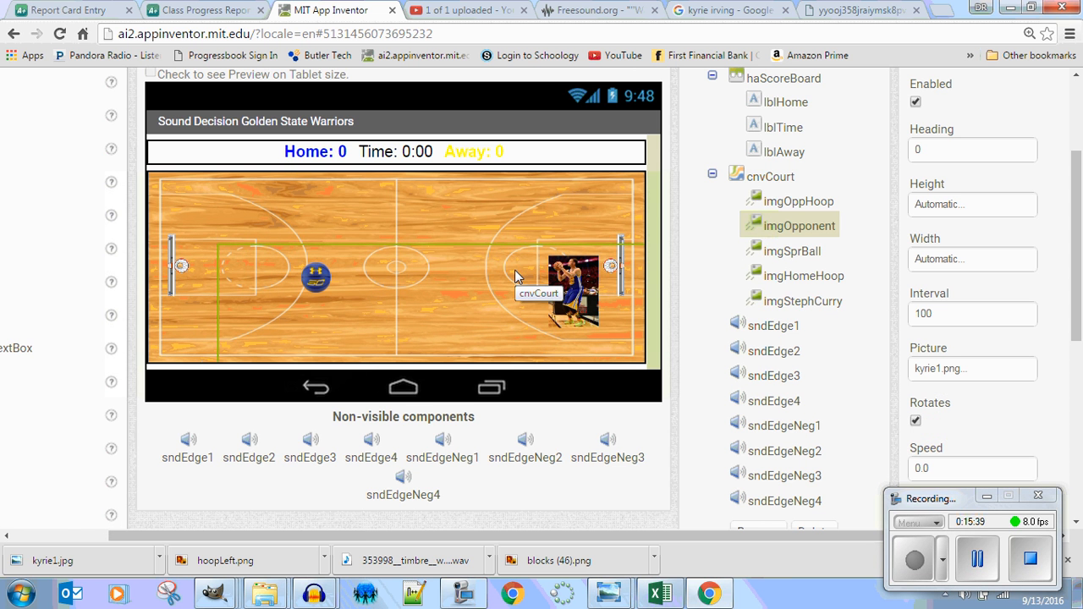
Move imgOpponent to the right half of the court and set its height to 80 pixels and width to 50 pixels.
mouse_move(1079, 267)
mouse_down()
mouse_move(1079, 224)
mouse_move(1078, 250)
mouse_up()
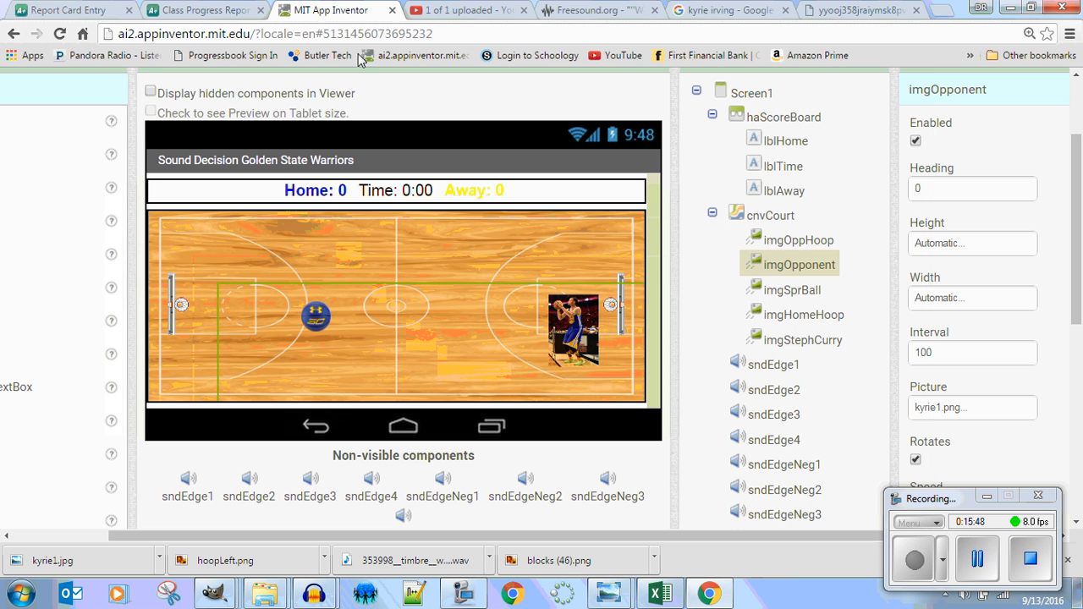
drag(358, 54, 442, 287)
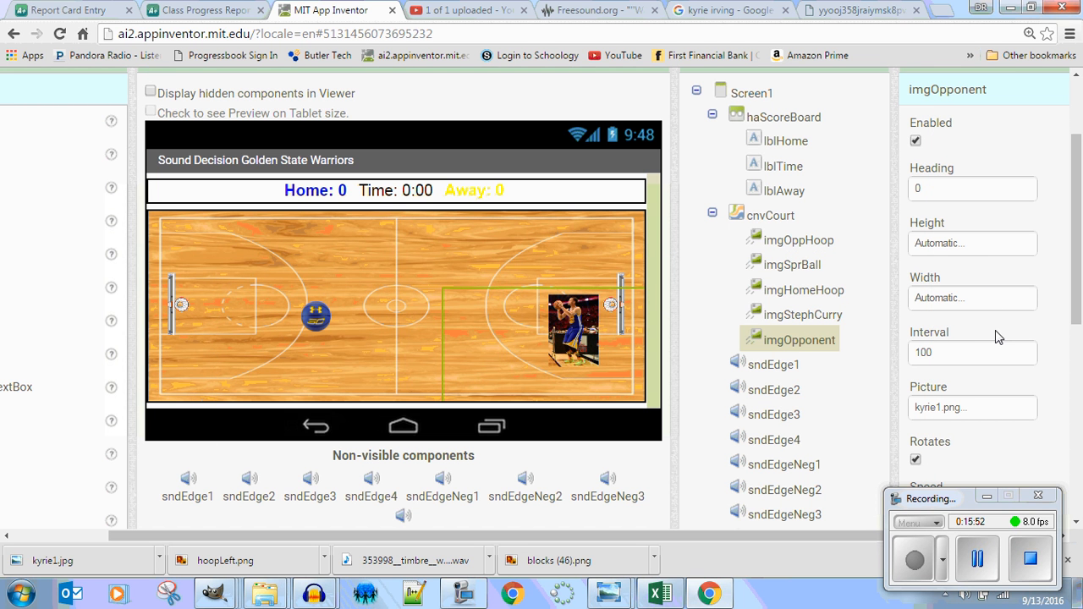
click(975, 245)
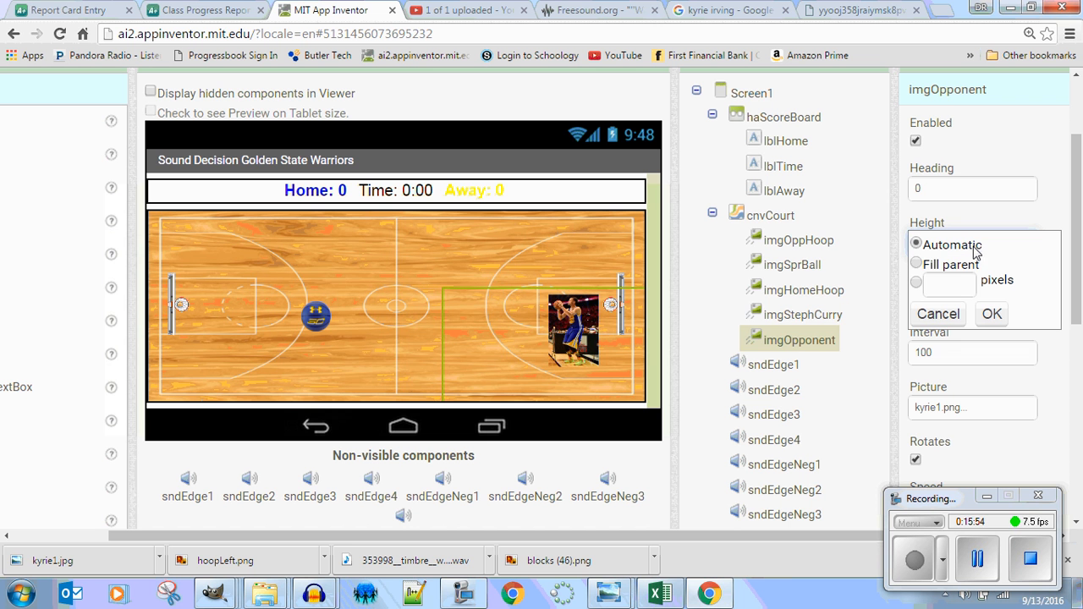
click(952, 289)
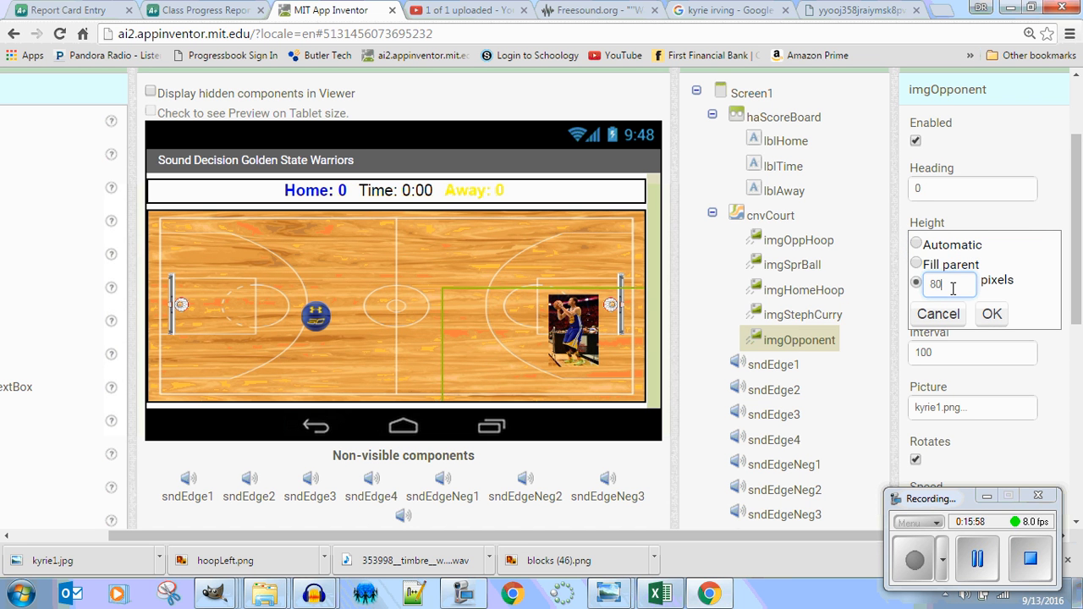
click(990, 314)
click(955, 310)
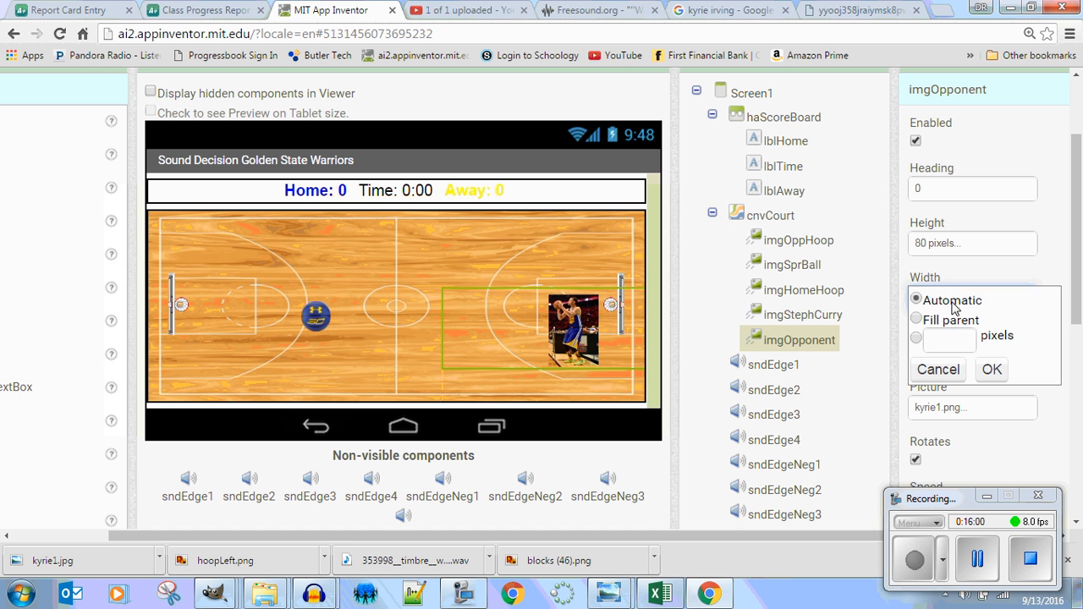
click(957, 338)
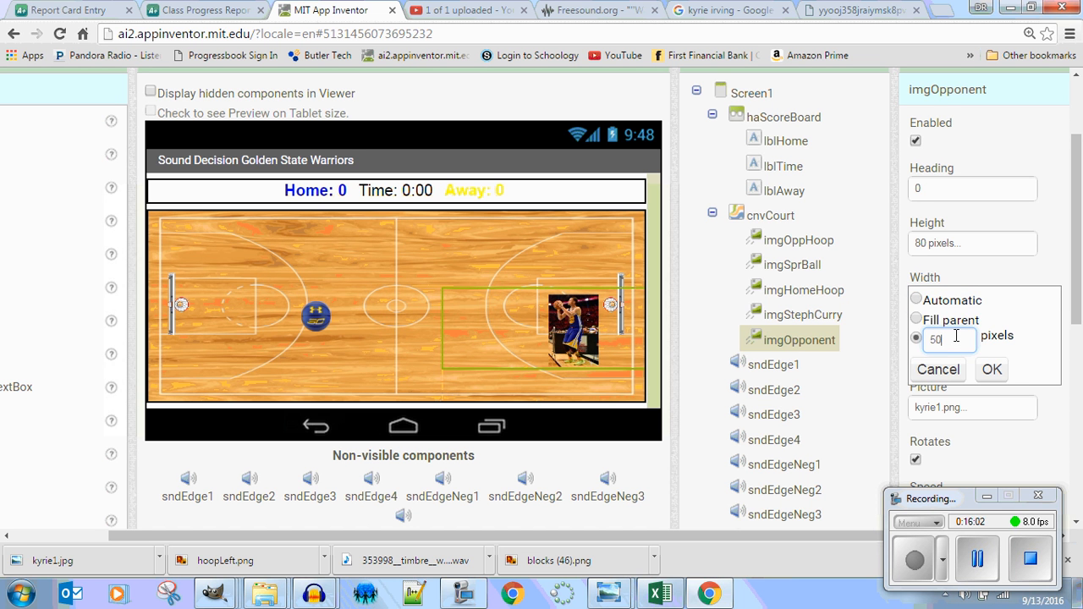
text(50)
click(988, 371)
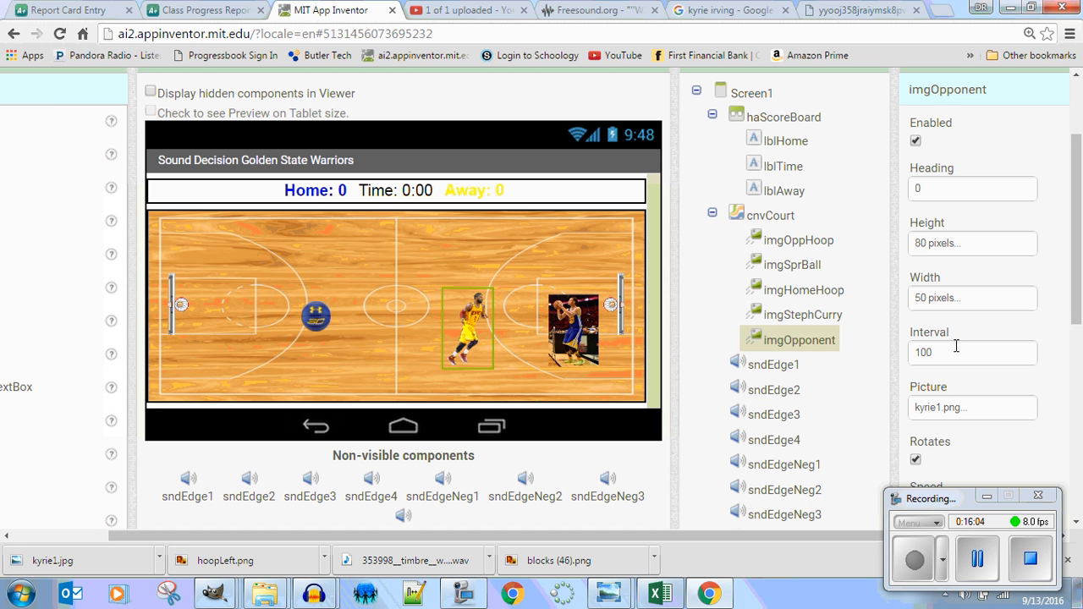
Reposition the imgOpponent sprite in front of the left hoop, between the hoop and the ball.
drag(472, 331, 234, 300)
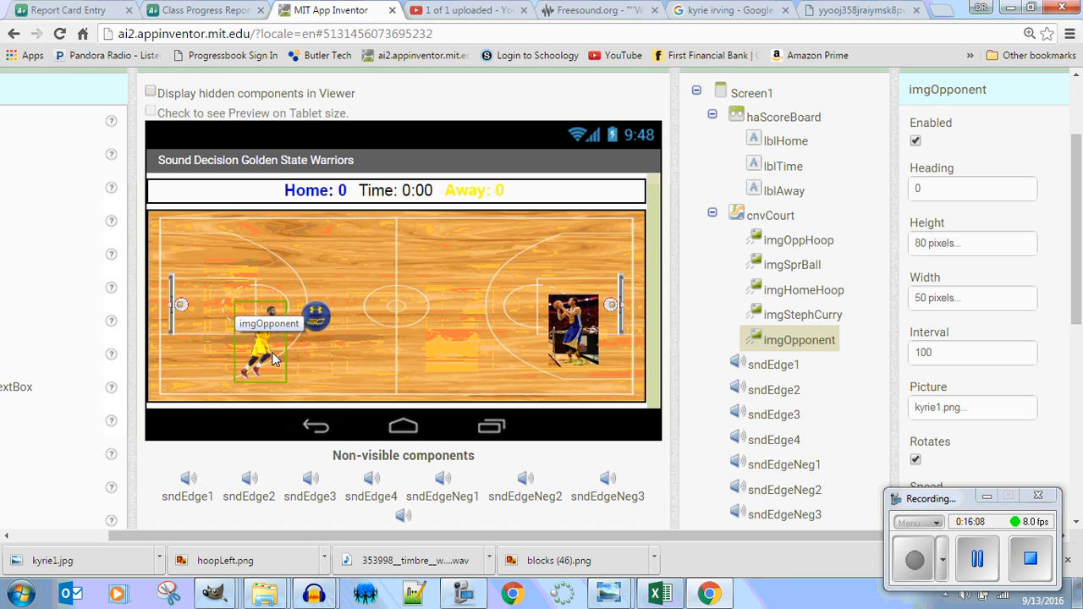
drag(271, 353, 258, 289)
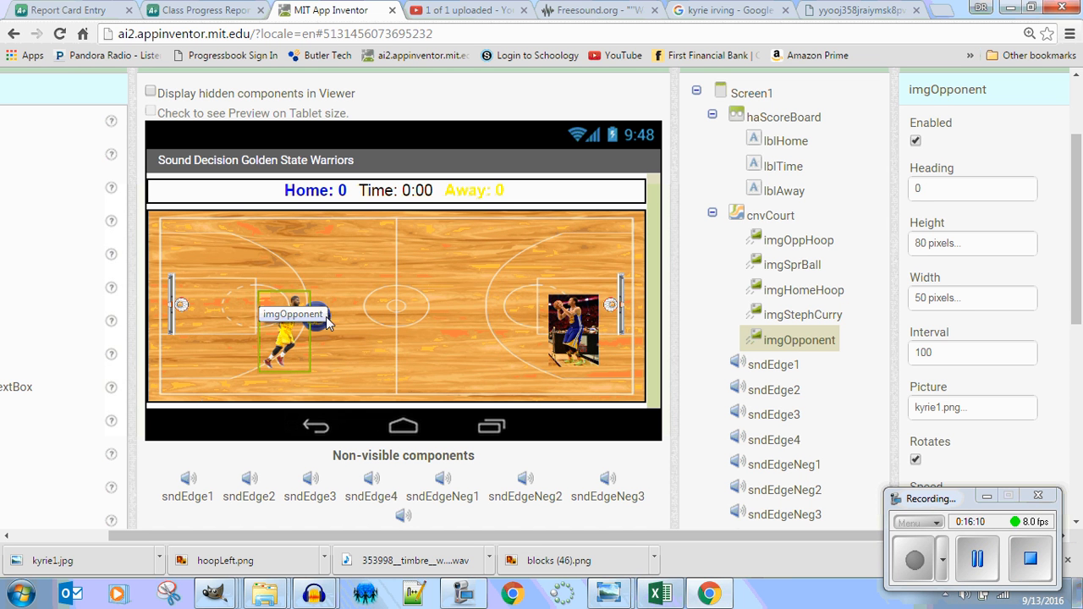
drag(293, 322, 228, 266)
click(215, 258)
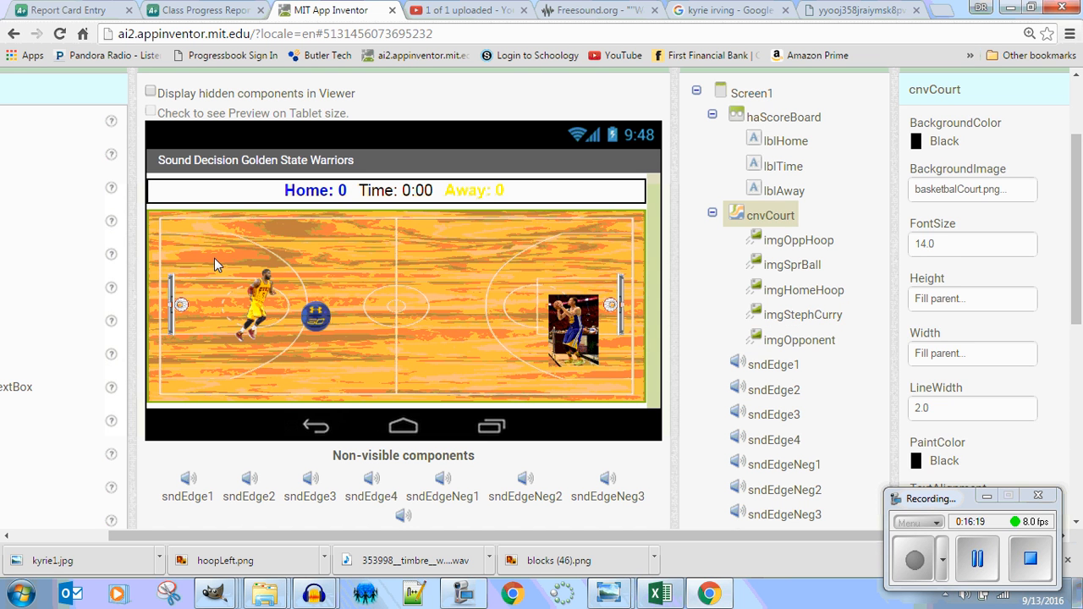
click(269, 286)
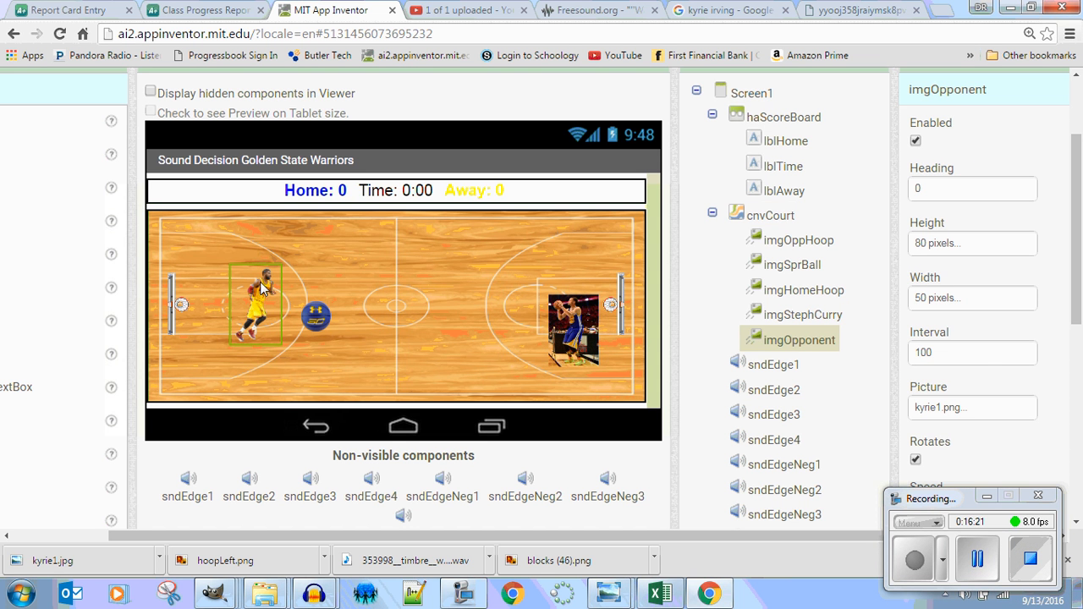
Resize the imgSprBall sprite to 20 pixels high and 20 pixels wide.
click(314, 316)
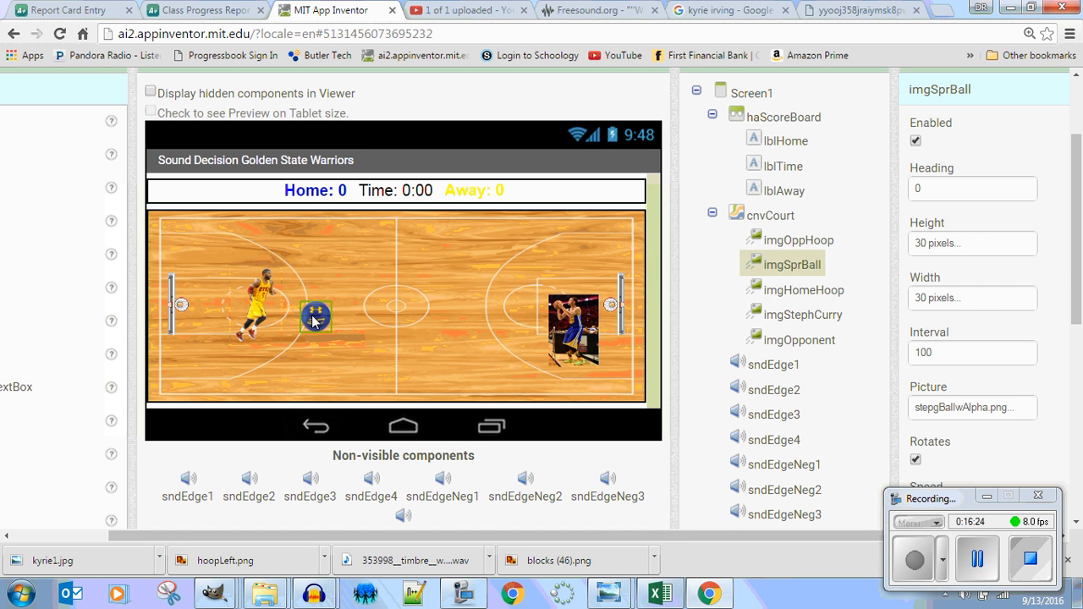
click(962, 244)
click(916, 283)
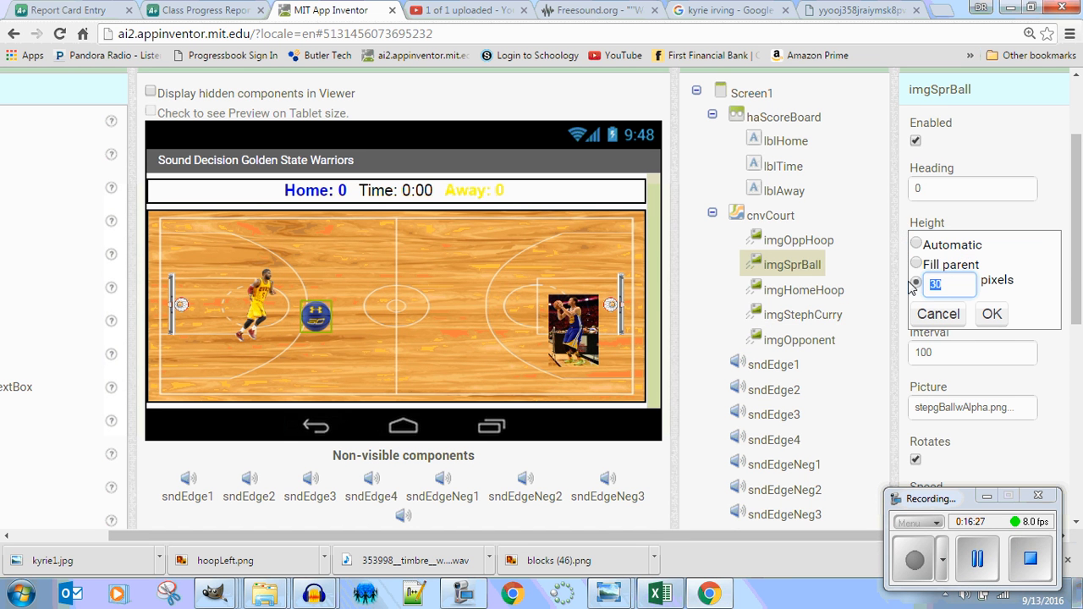
text(20)
click(991, 314)
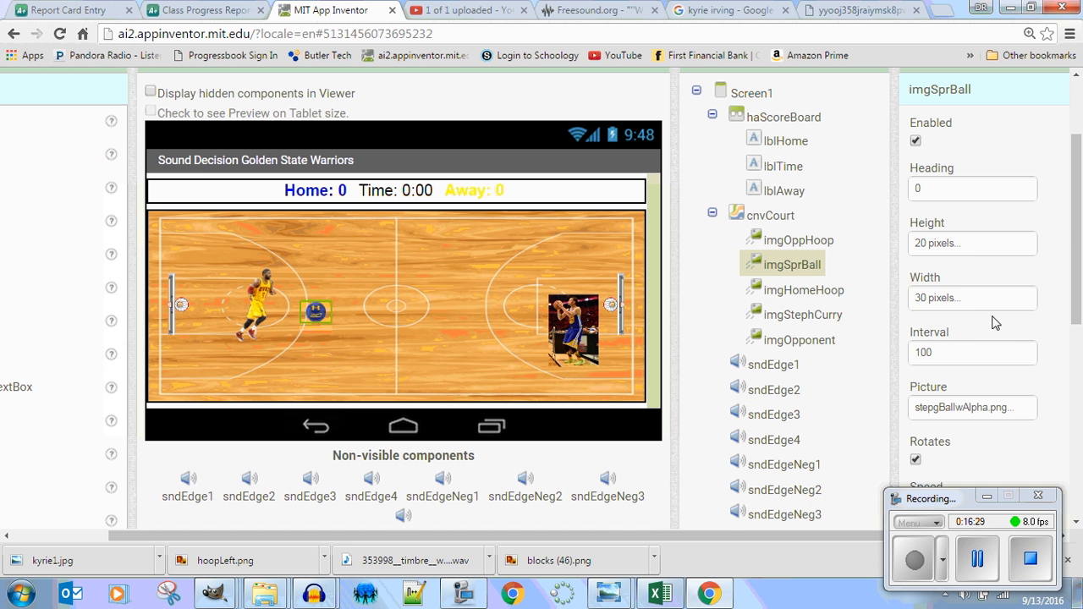
click(959, 305)
click(916, 338)
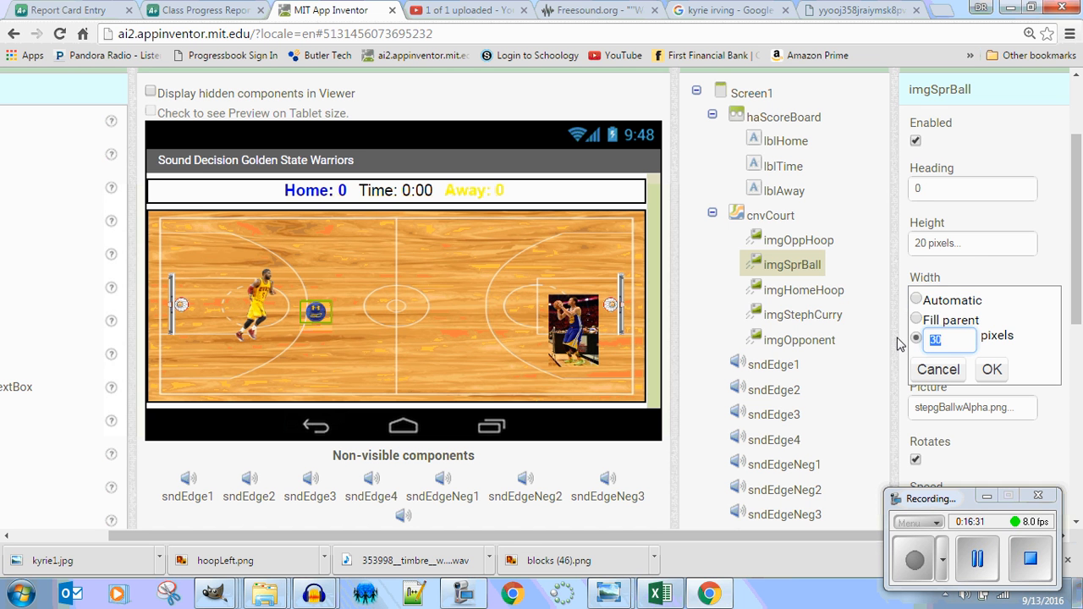
text(20)
click(990, 370)
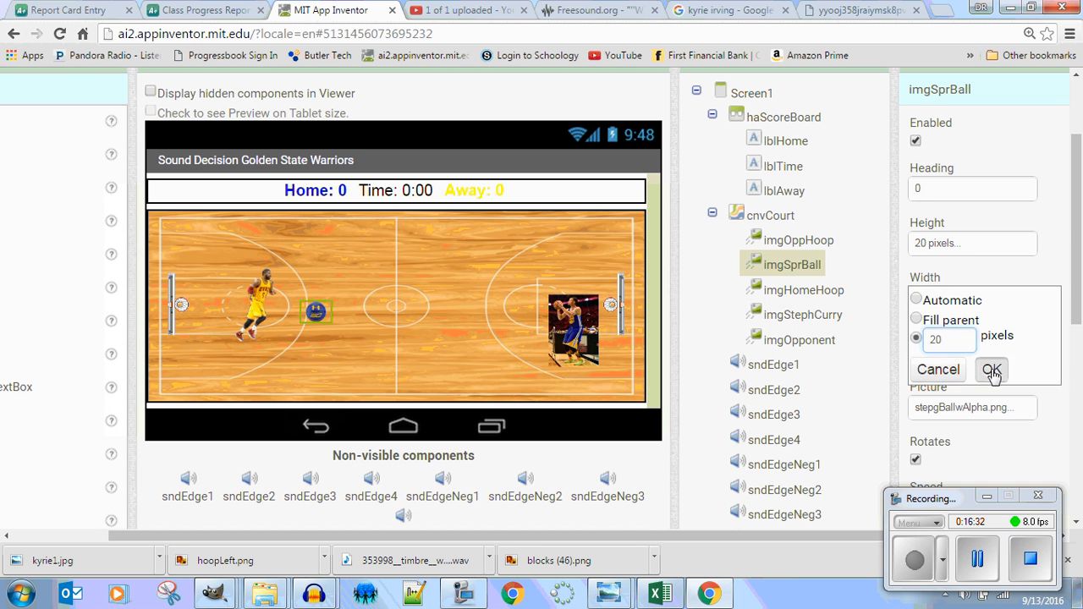
Close the full-size Kyrie Irving picture in the browser and search Google Images for stephen curry.
click(572, 337)
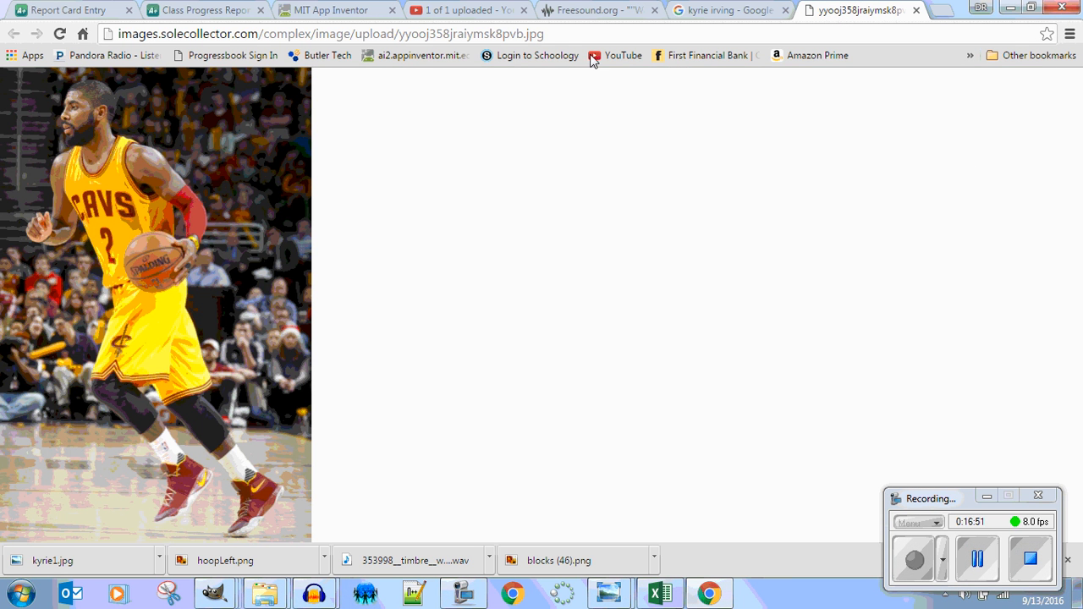
click(916, 10)
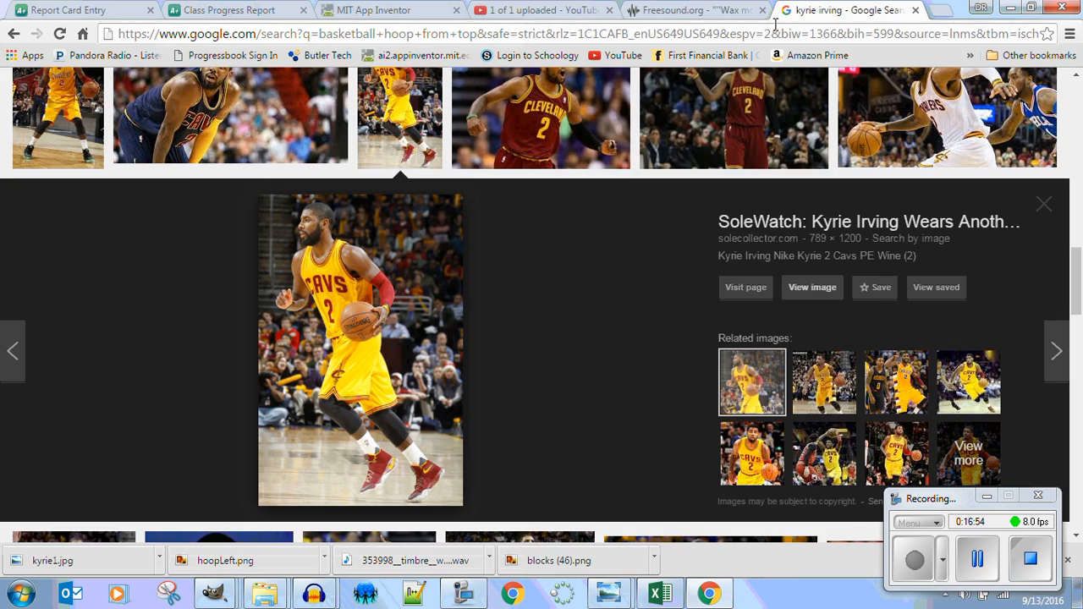
scroll(465, 151, up, 10)
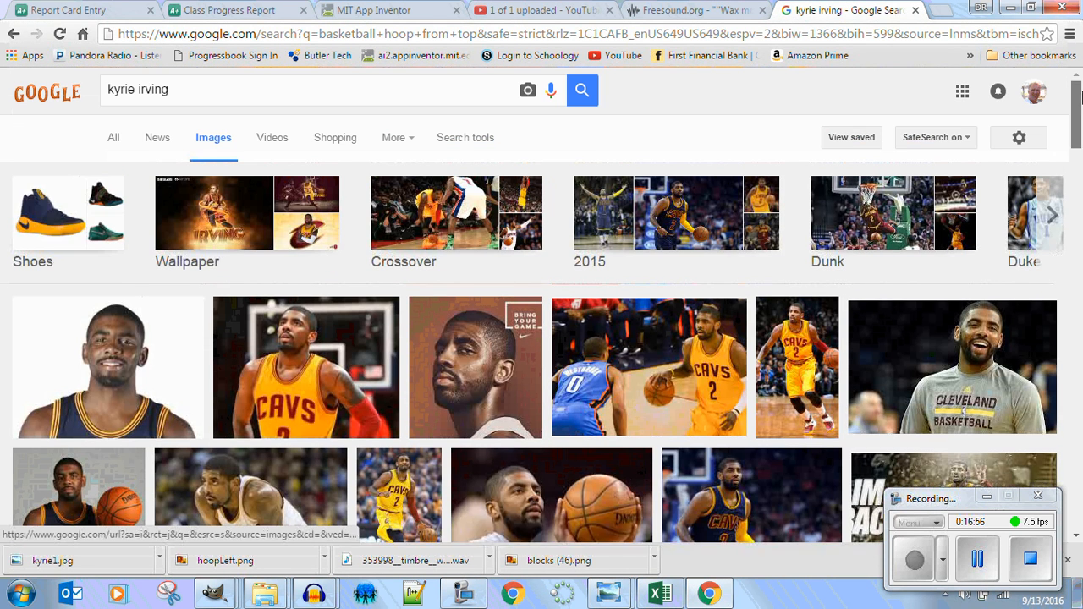
drag(177, 94, 51, 101)
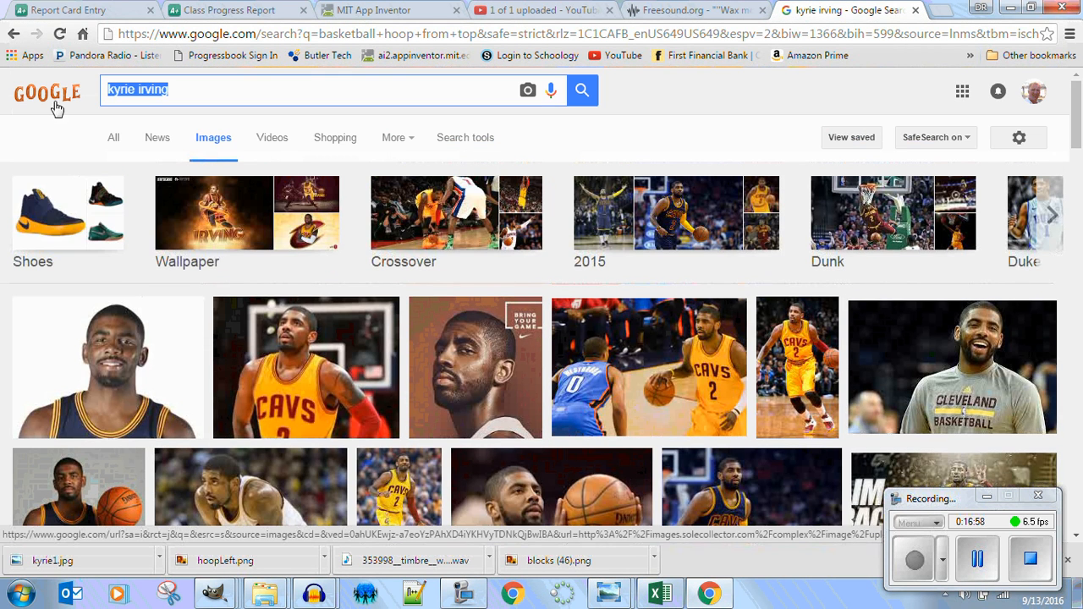
text(st)
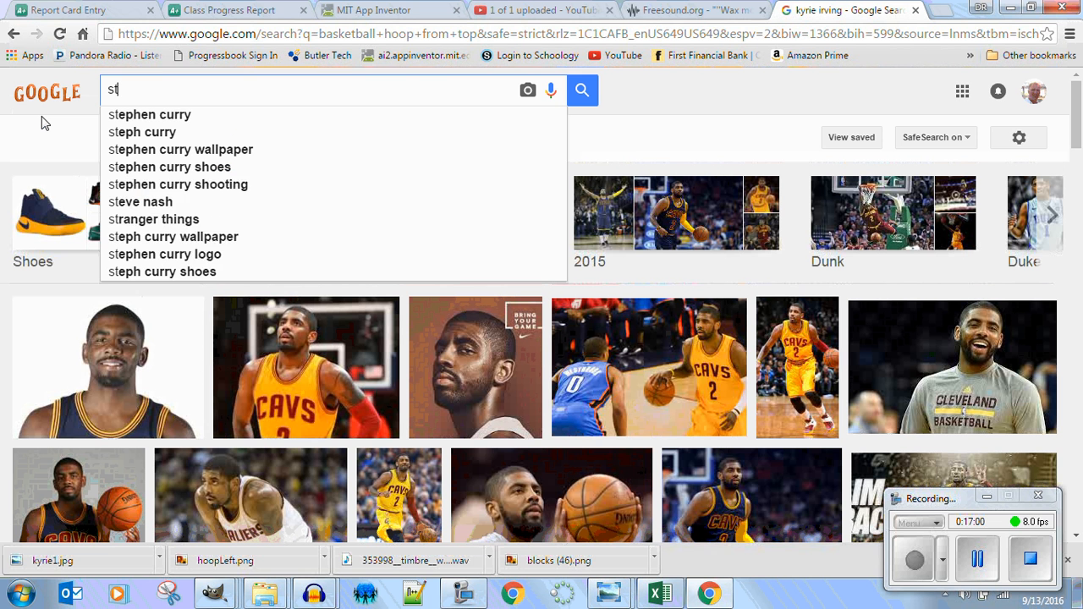
text(eph)
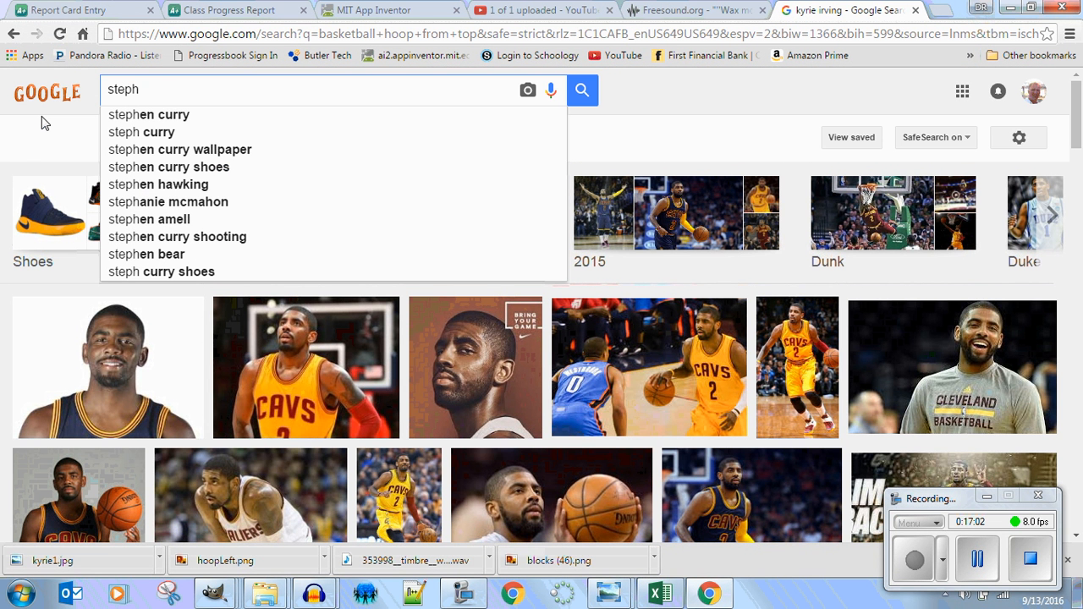
click(166, 116)
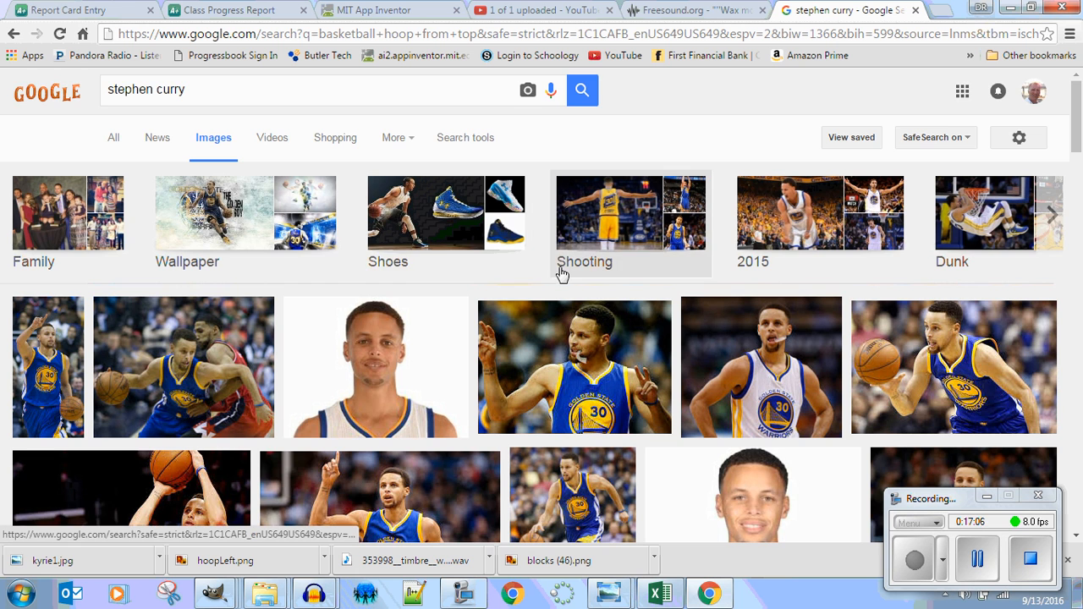
Look through the stephen curry image results for a full-body picture suitable for the home player sprite.
scroll(561, 274, down, 3)
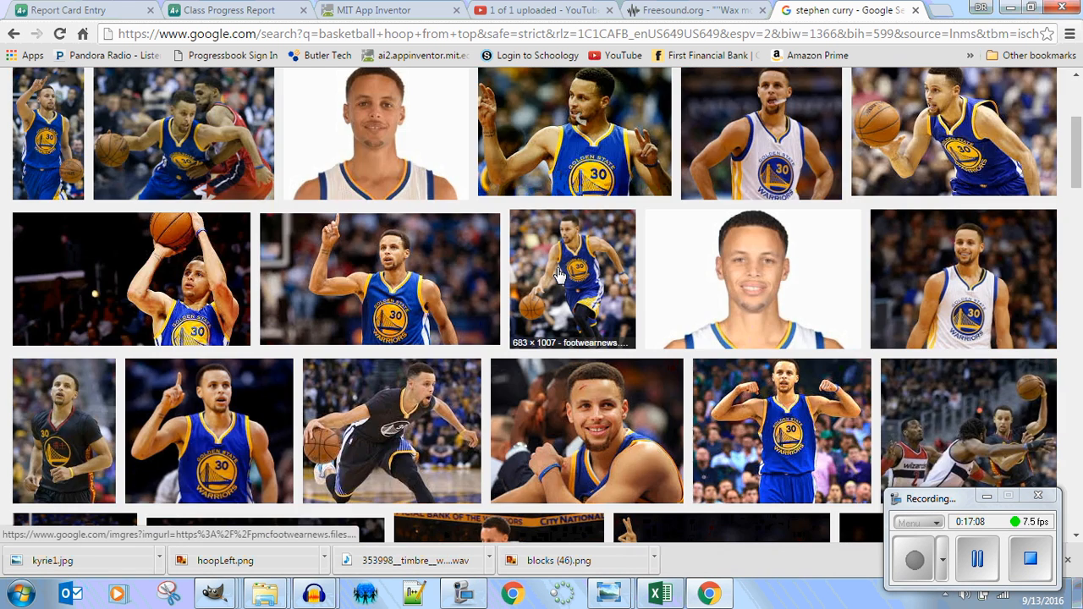
scroll(558, 275, down, 2)
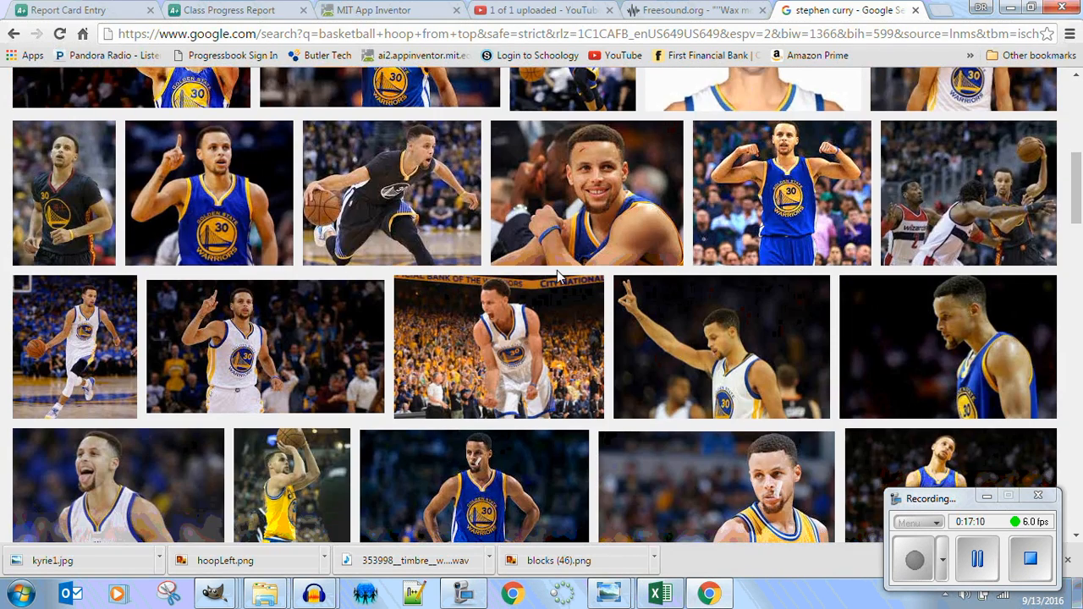
scroll(558, 276, down, 3)
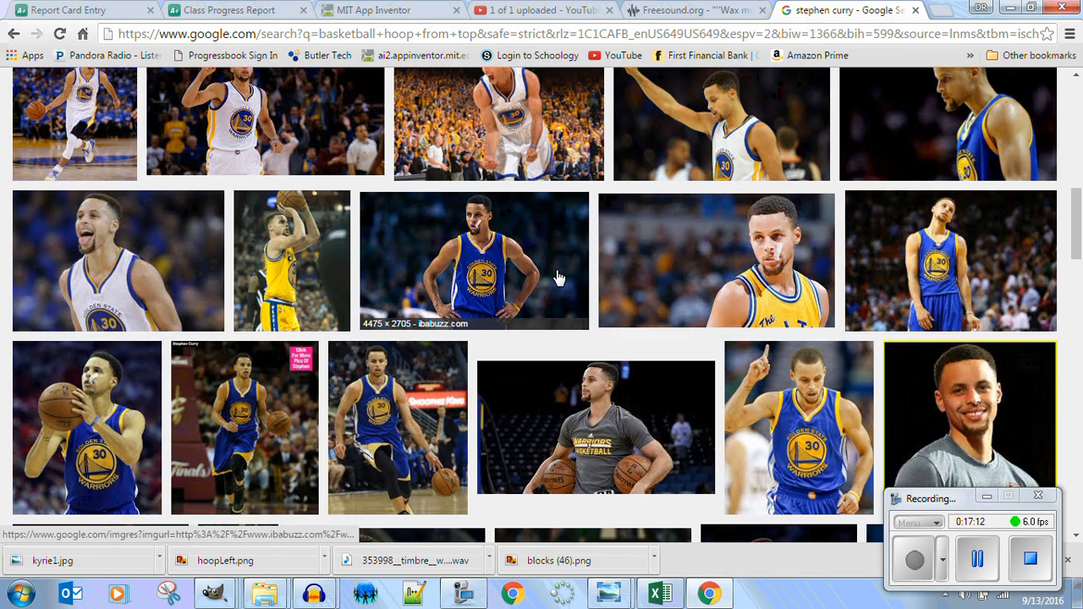
scroll(558, 278, down, 6)
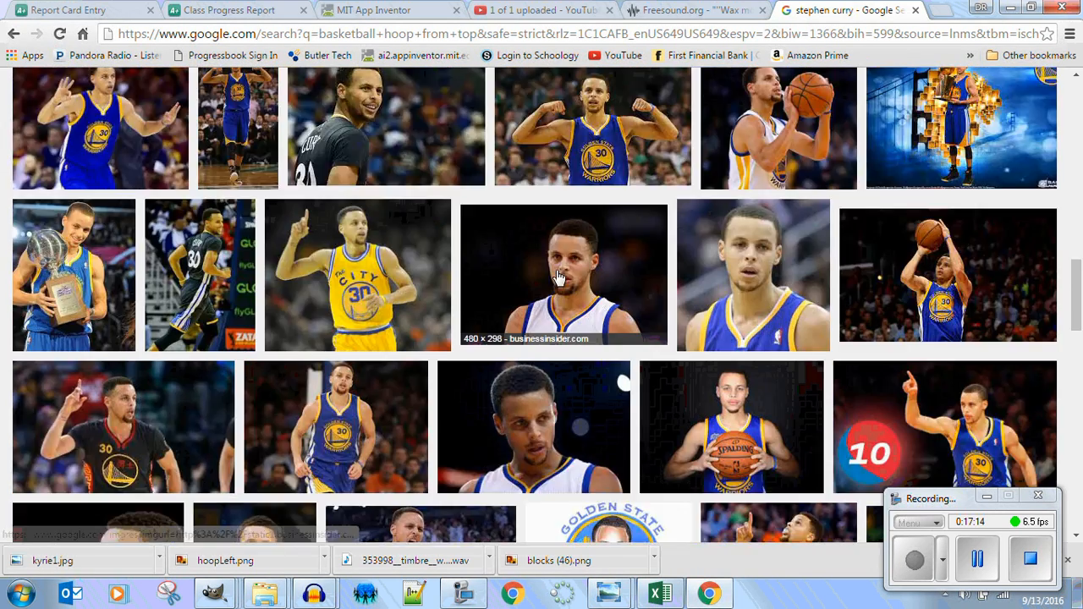
scroll(558, 278, down, 5)
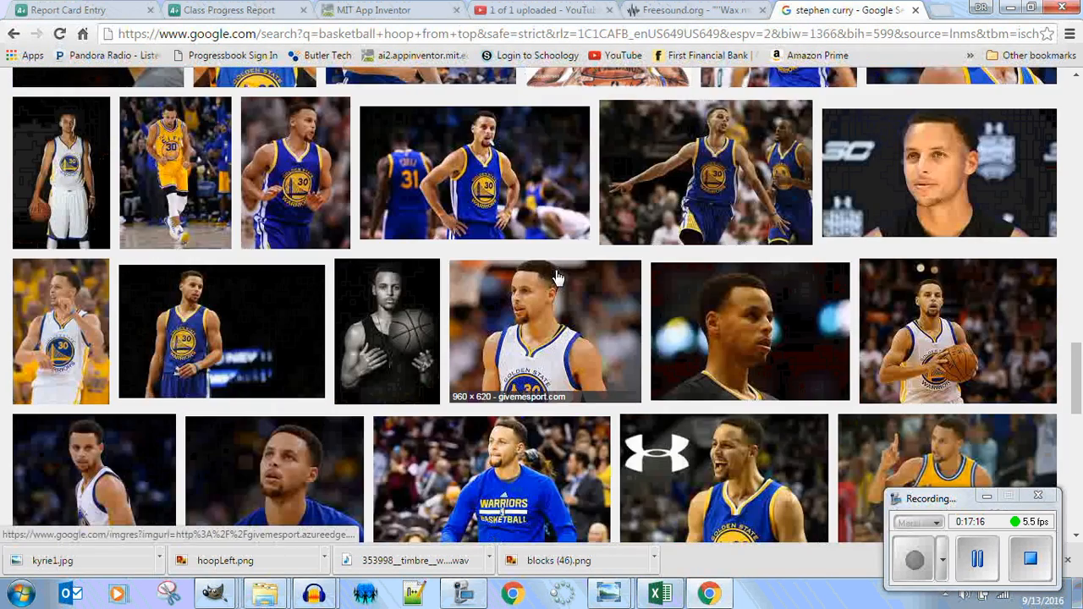
scroll(558, 278, down, 3)
scroll(557, 278, down, 3)
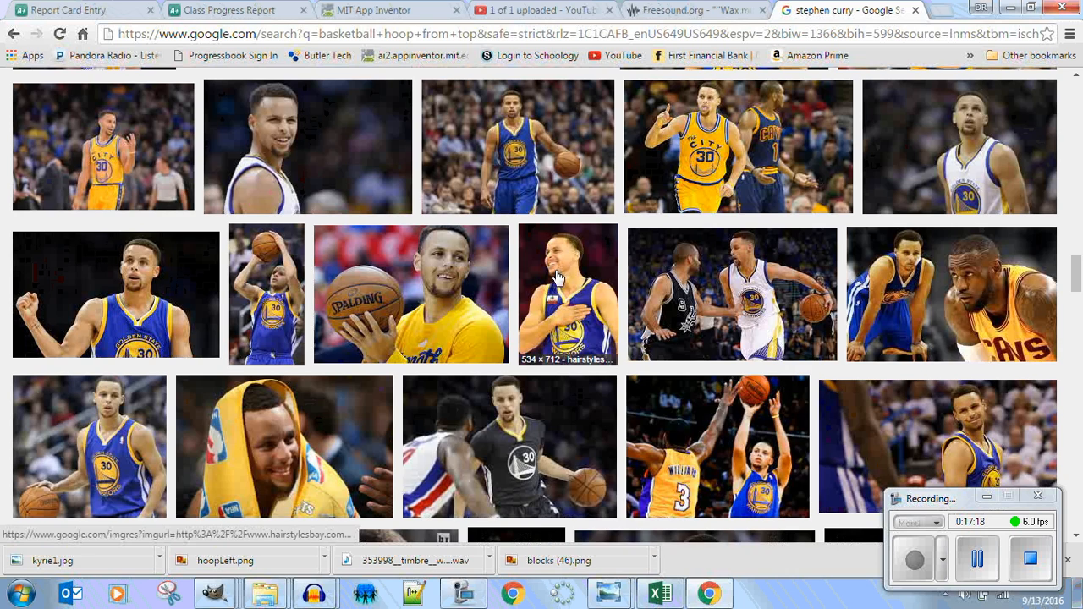
scroll(557, 278, down, 3)
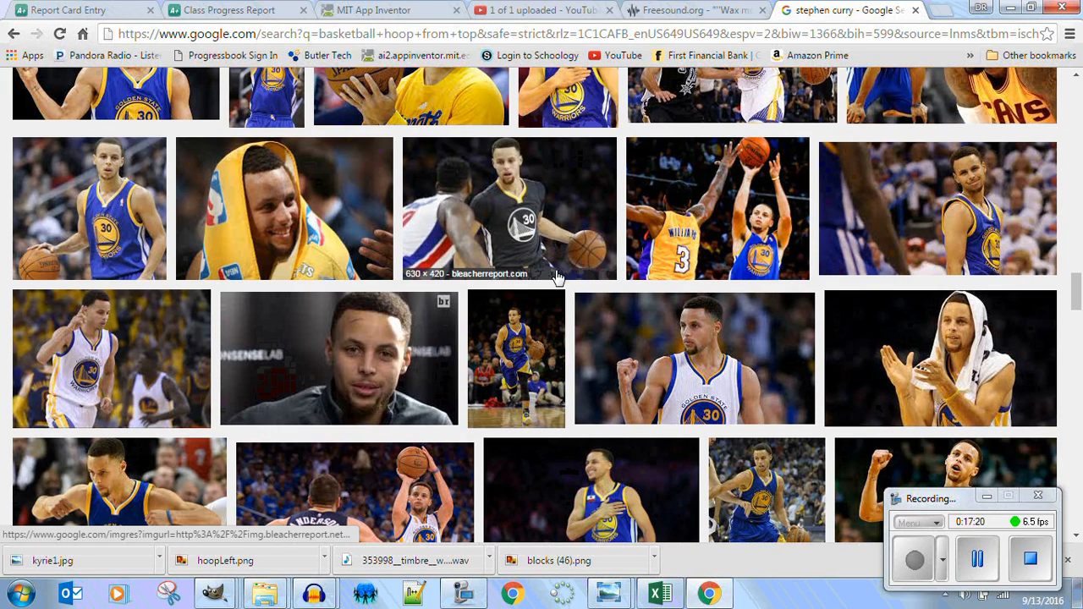
scroll(558, 277, down, 3)
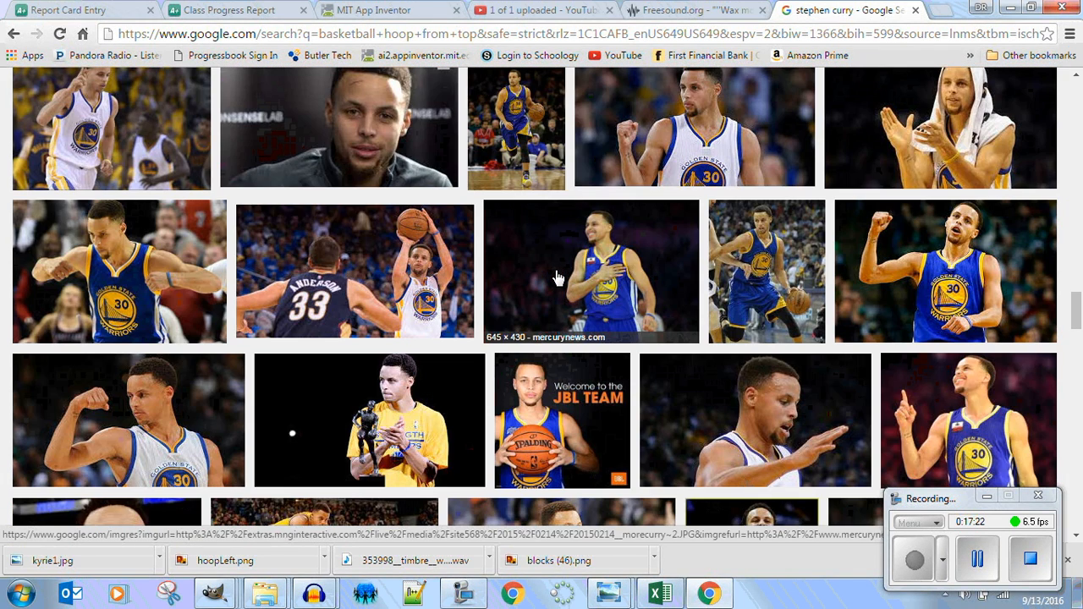
scroll(558, 278, down, 3)
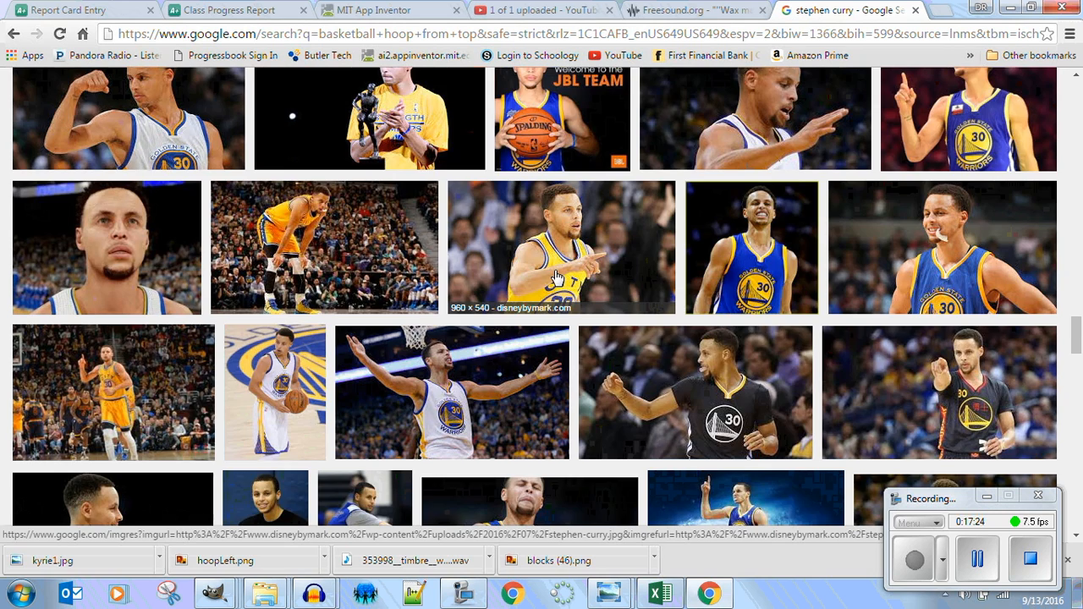
scroll(558, 277, down, 3)
scroll(557, 278, down, 3)
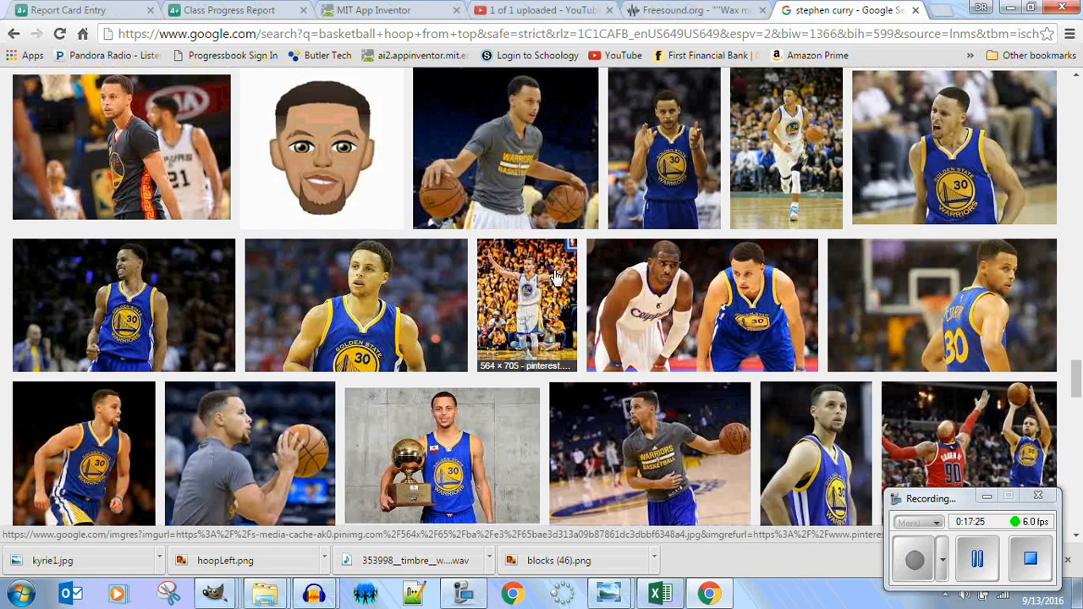
scroll(558, 278, down, 3)
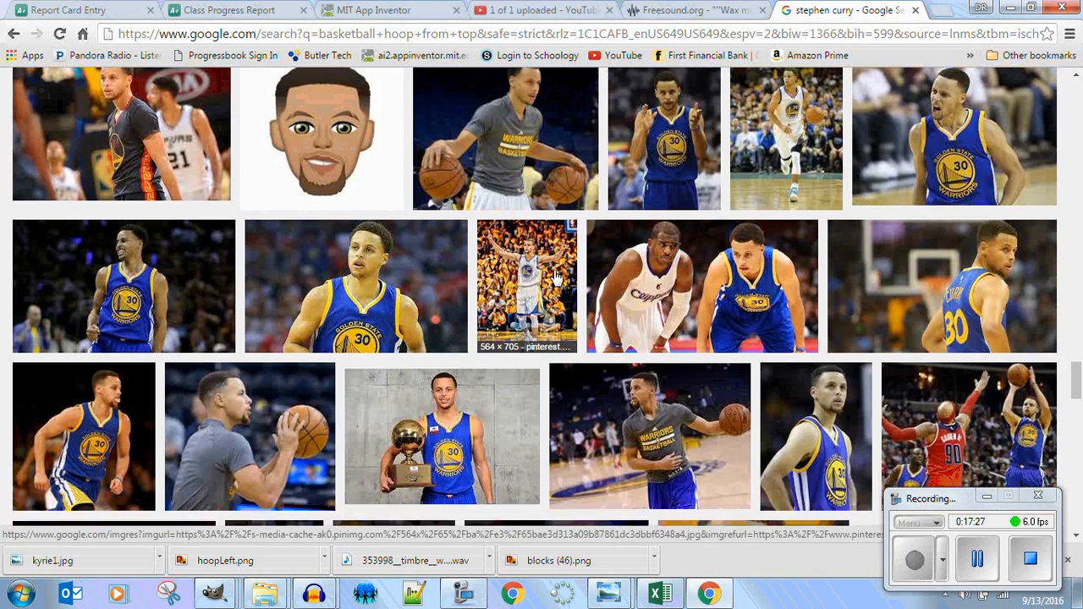
scroll(558, 277, down, 3)
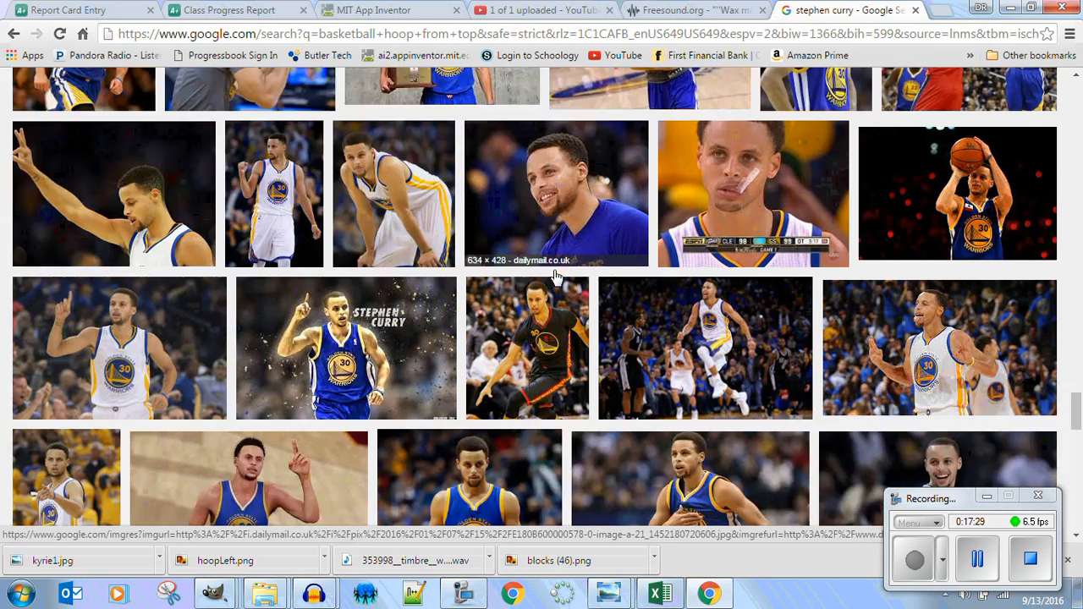
scroll(550, 271, down, 3)
scroll(546, 269, down, 3)
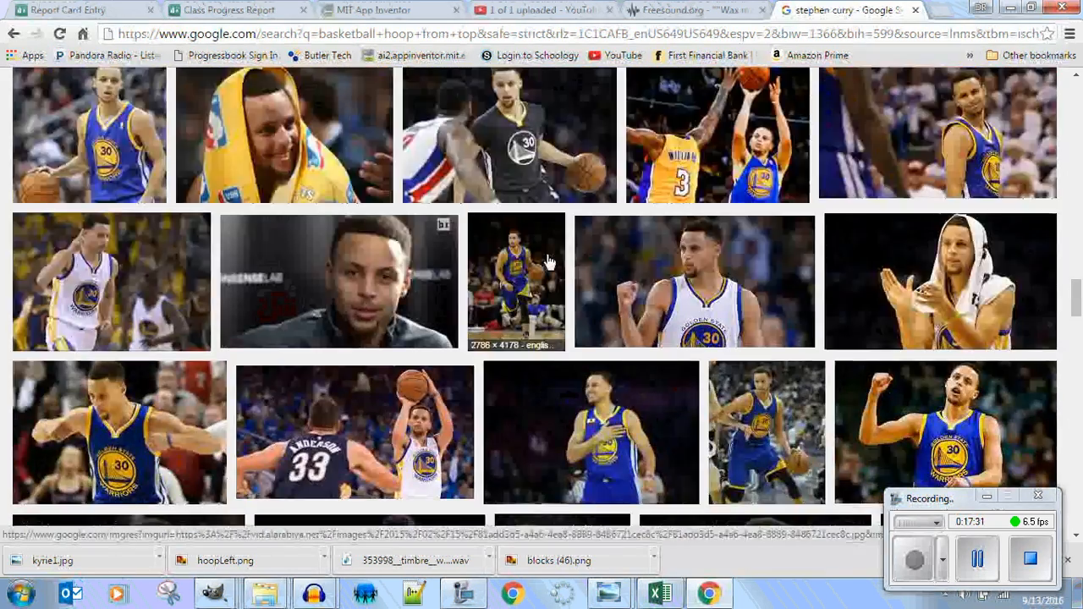
scroll(541, 254, down, 6)
scroll(532, 243, up, 3)
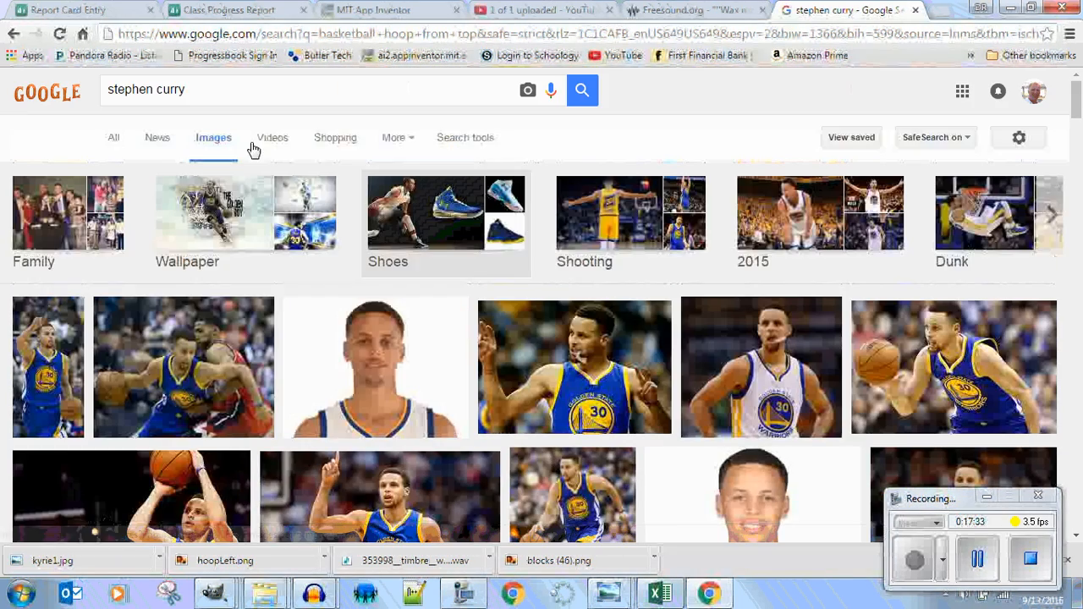
Refine the Google Images search to "stephen curry from side".
click(218, 88)
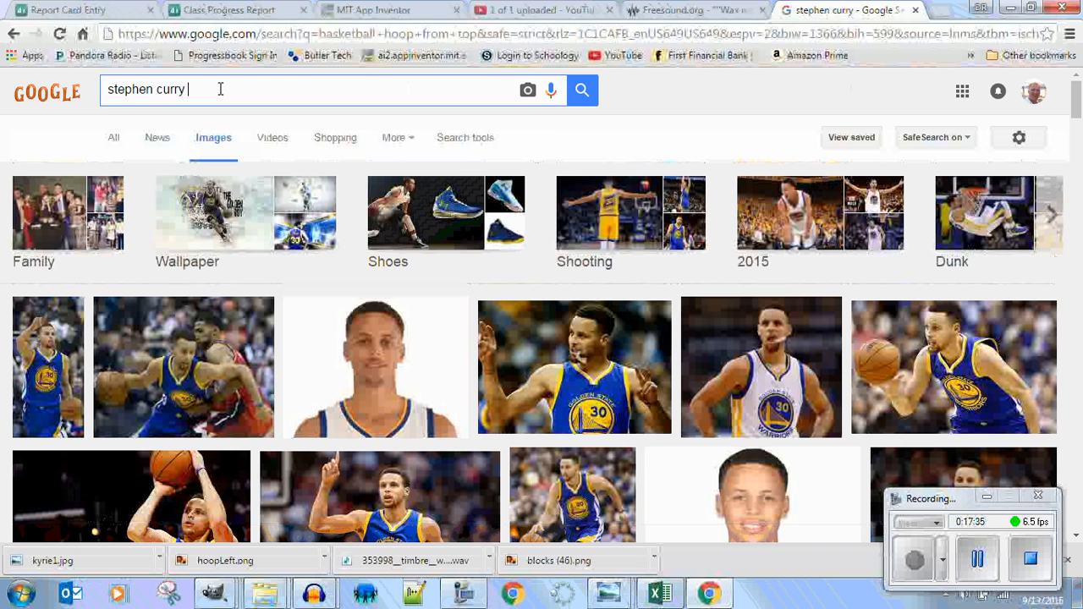
text(from gs)
key(BackSpace)
text(ide)
key(Return)
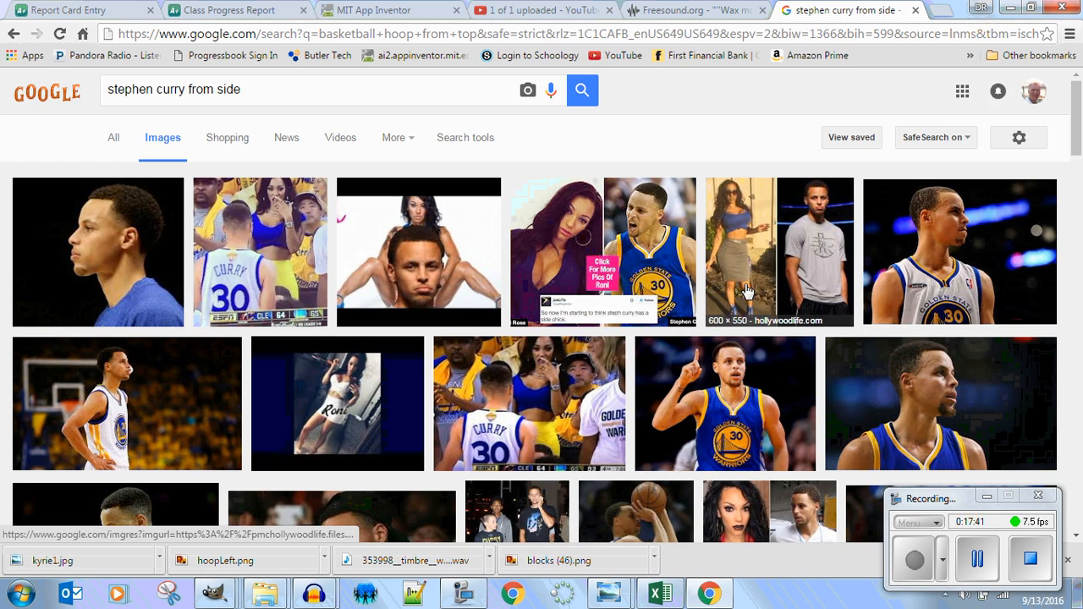
Examine the side-view image results for a usable full-body picture of Stephen Curry, and return to the start of the results.
scroll(743, 291, down, 4)
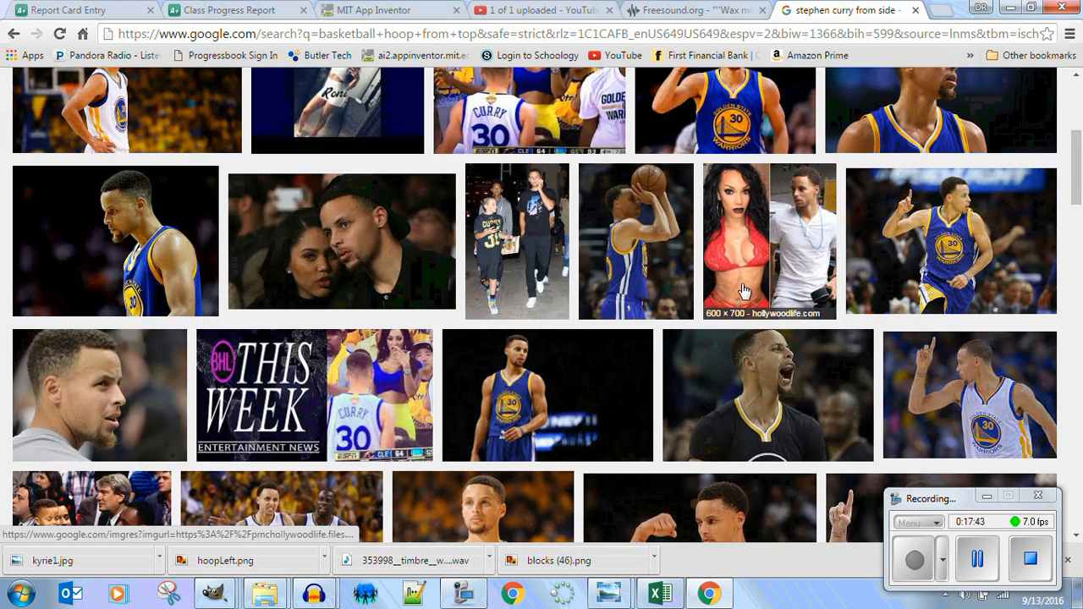
scroll(743, 291, down, 5)
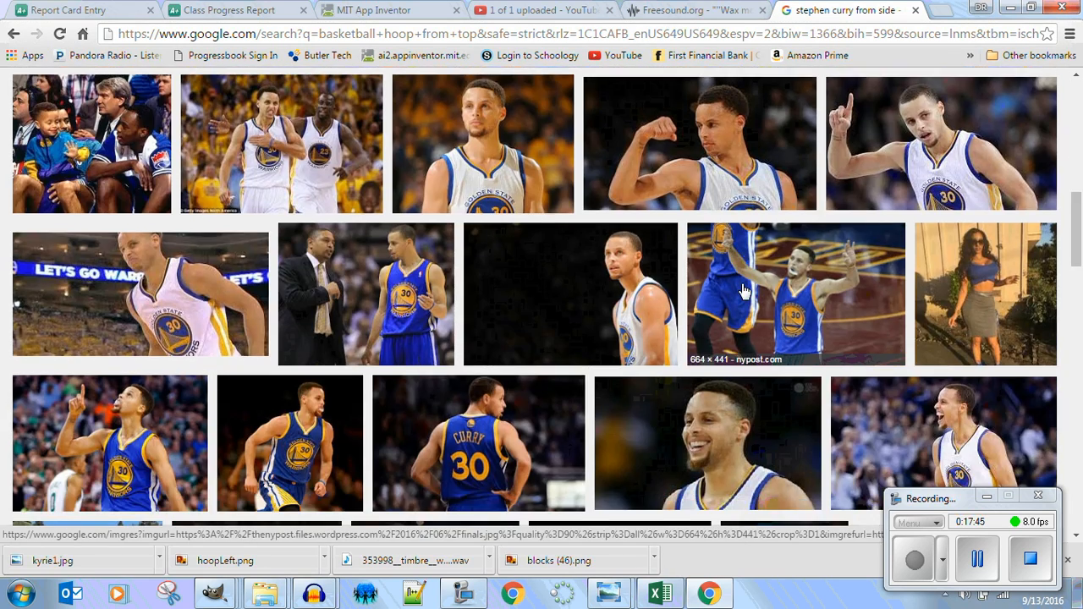
scroll(743, 291, down, 4)
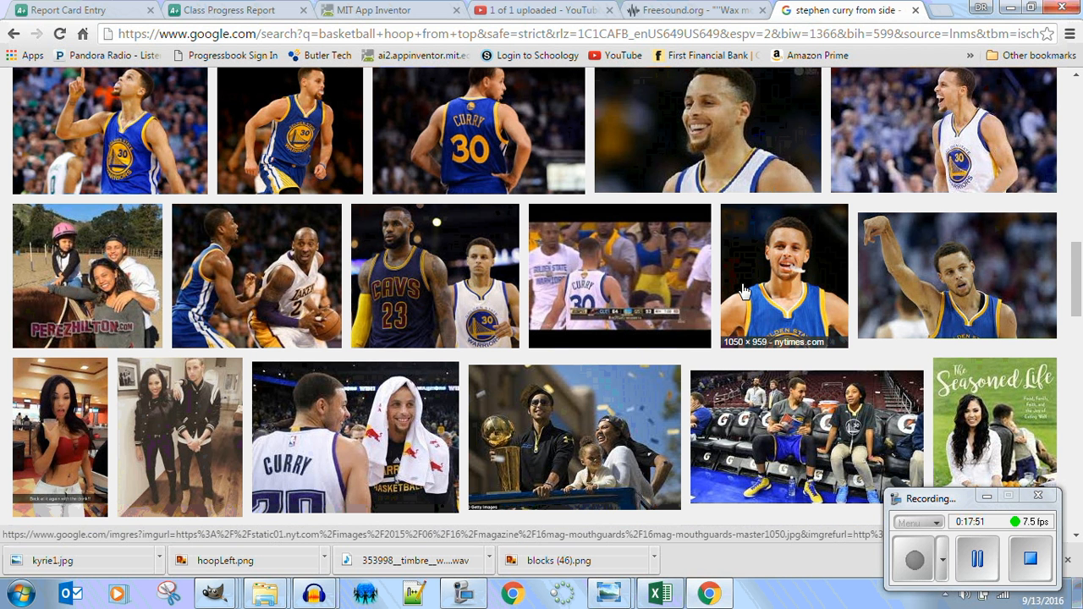
scroll(743, 291, down, 4)
scroll(743, 291, down, 4)
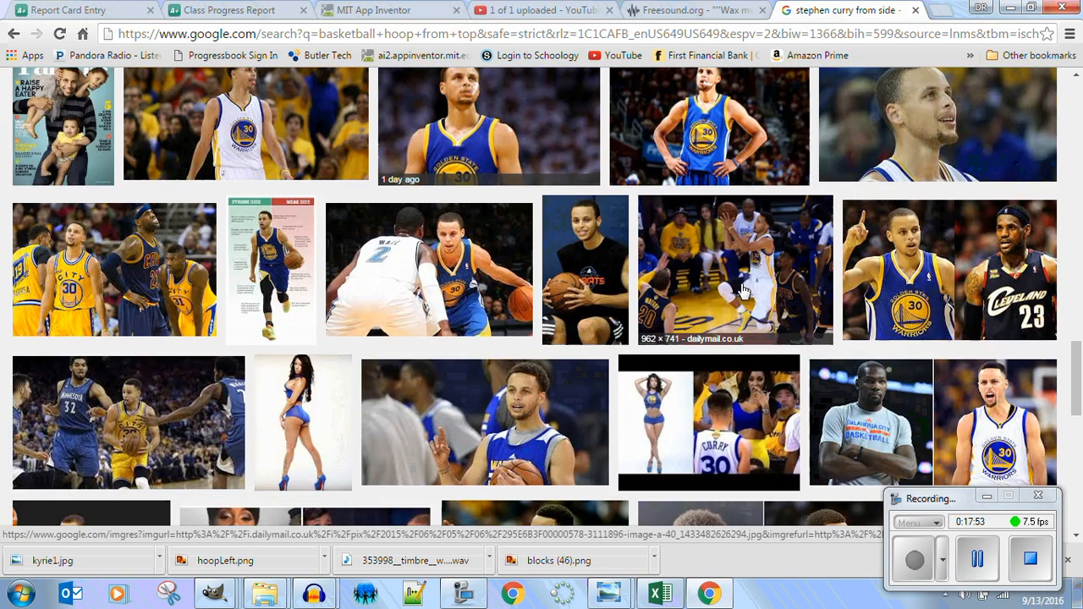
scroll(743, 291, down, 4)
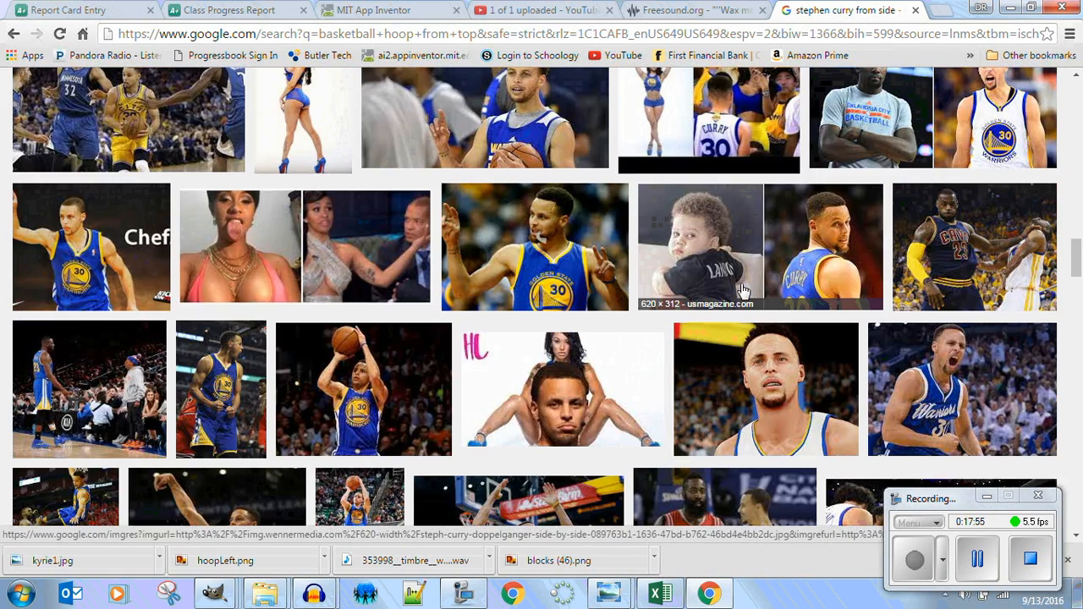
scroll(743, 291, down, 1)
scroll(743, 291, down, 4)
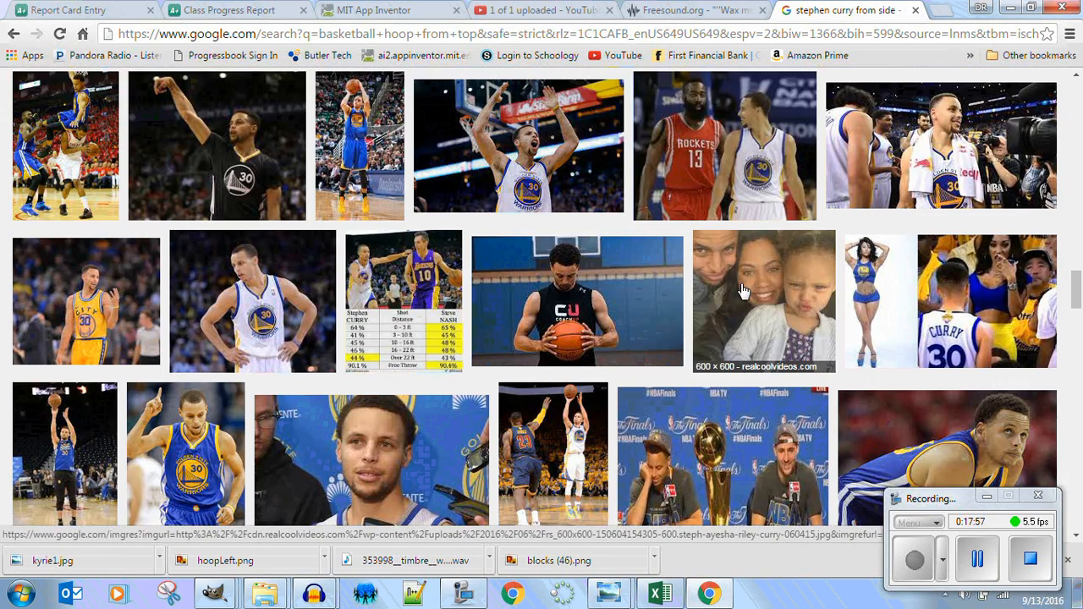
scroll(744, 291, down, 2)
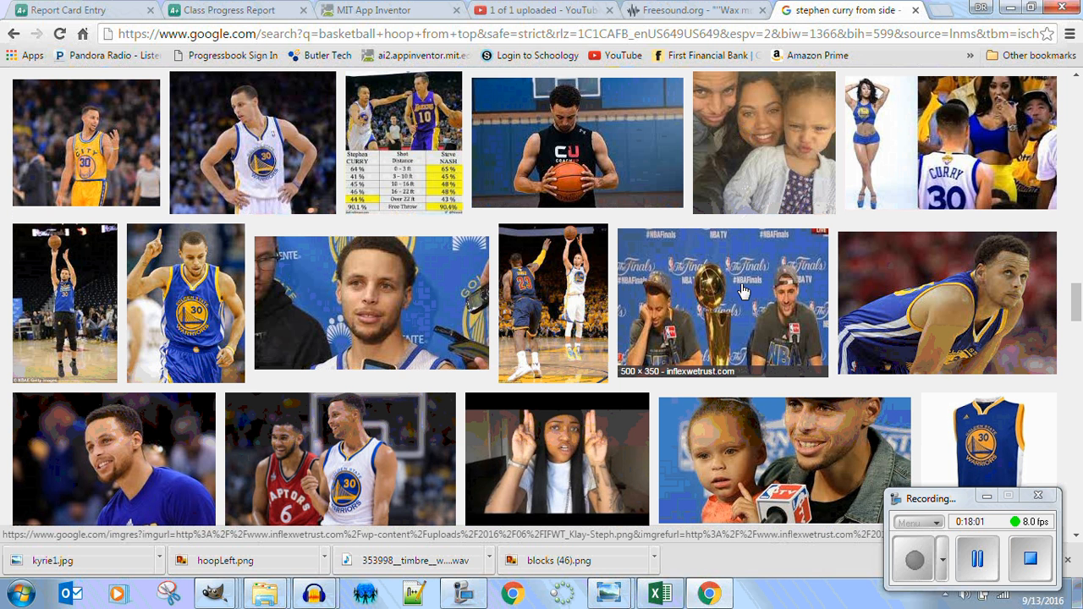
scroll(744, 291, down, 4)
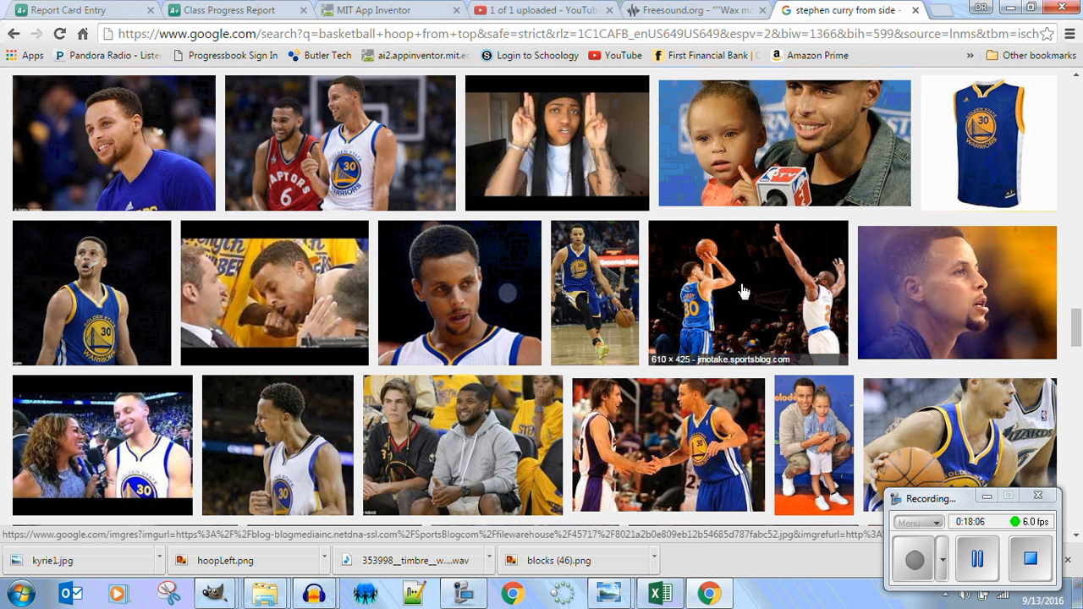
scroll(743, 291, down, 4)
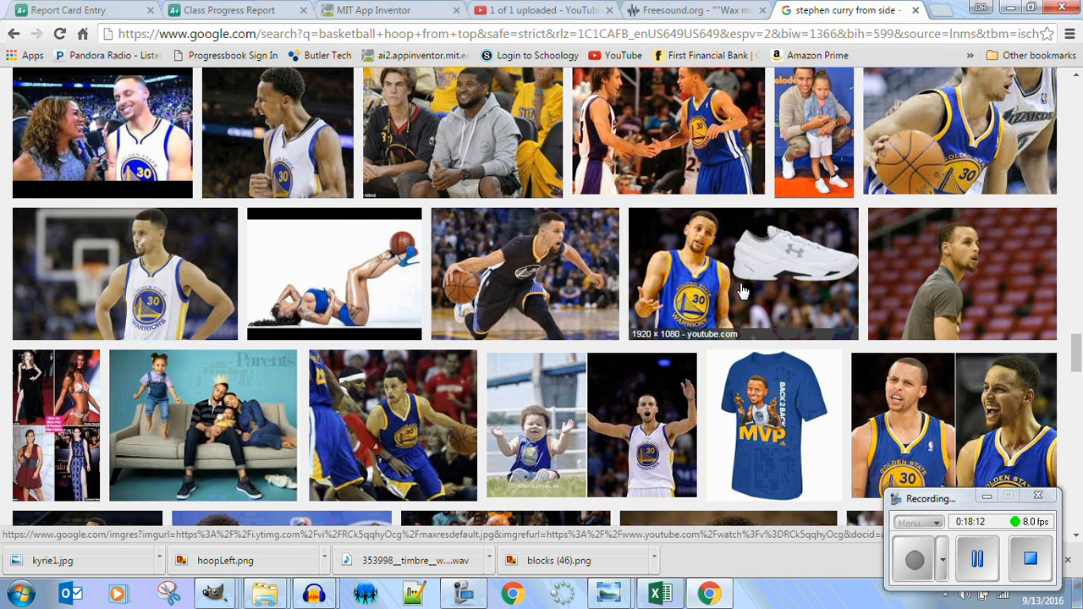
scroll(743, 291, down, 3)
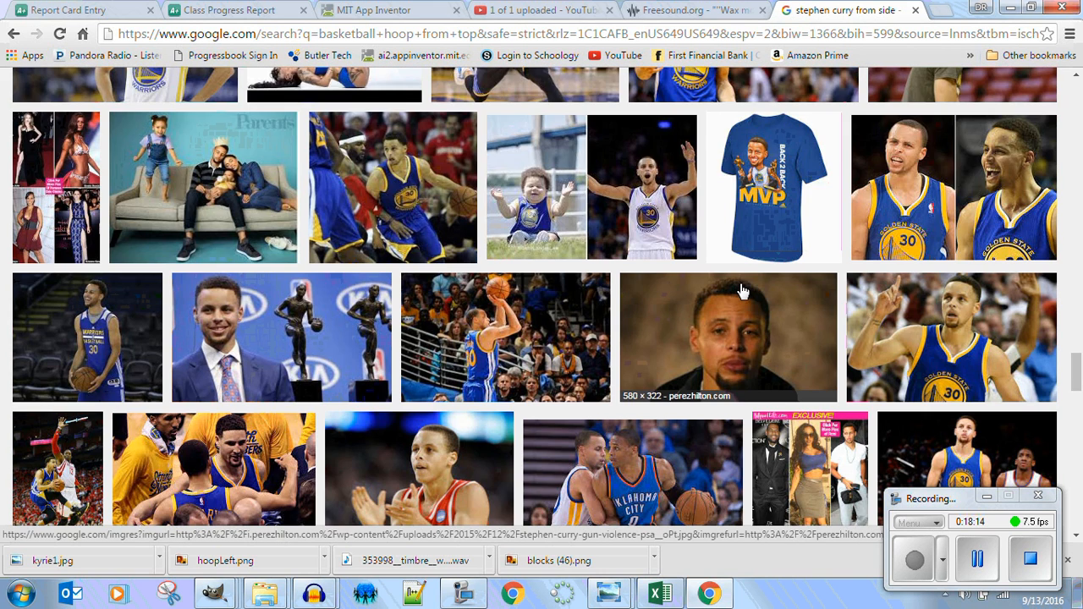
scroll(742, 291, down, 2)
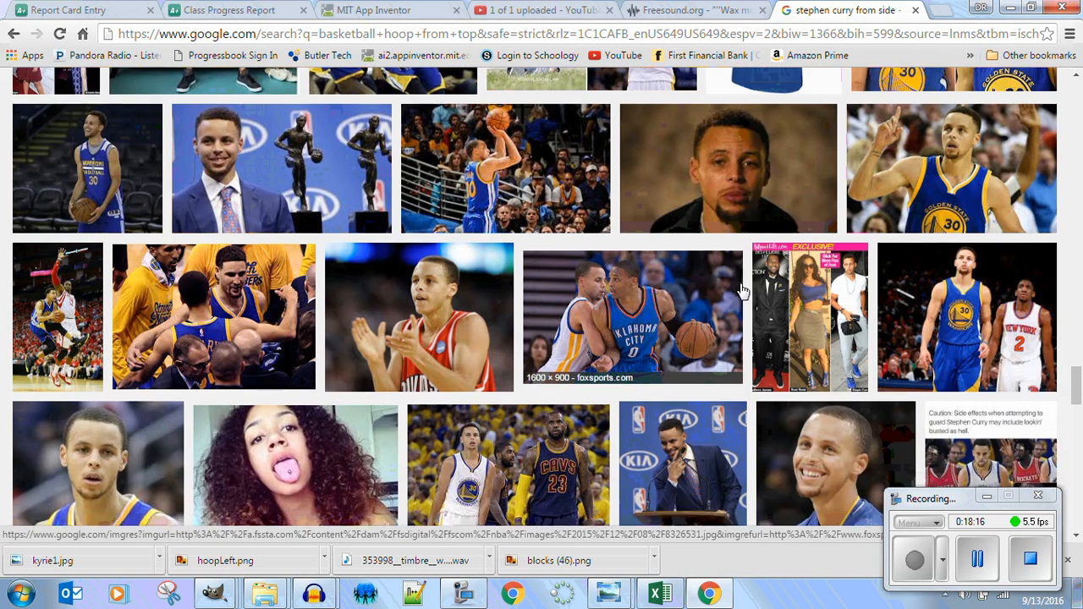
scroll(742, 291, down, 3)
scroll(741, 291, down, 3)
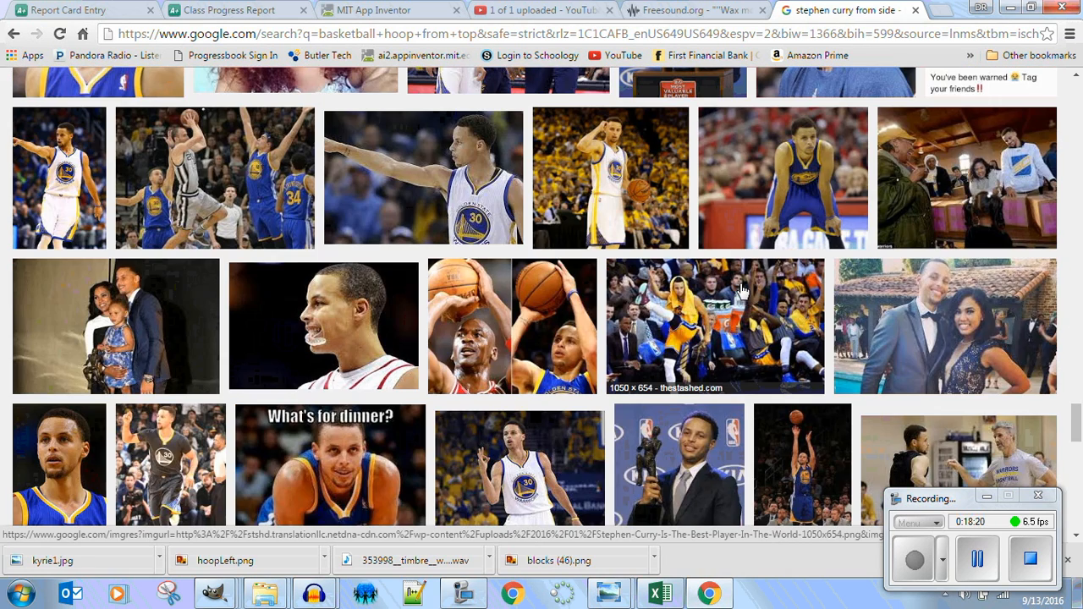
scroll(741, 291, up, 3)
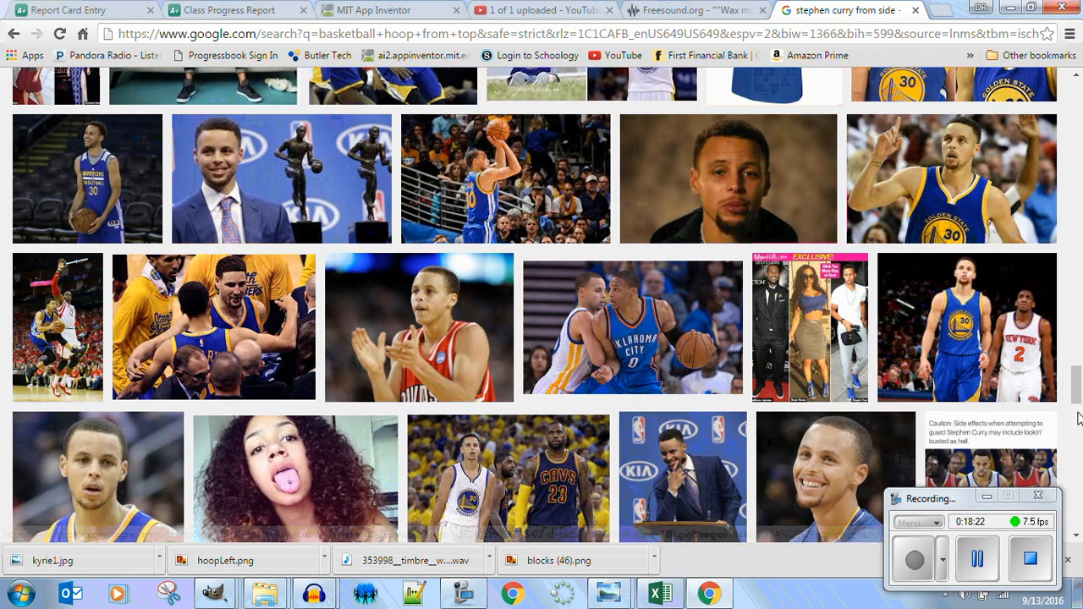
drag(1079, 404, 1079, 136)
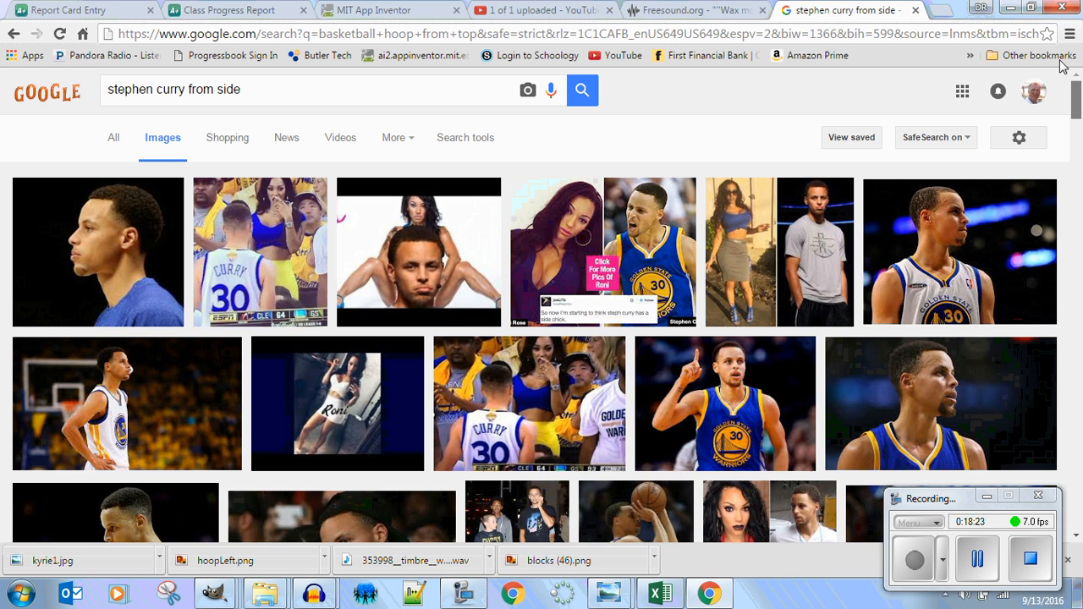
Close the Google Images results and the Freesound page in the browser.
click(915, 10)
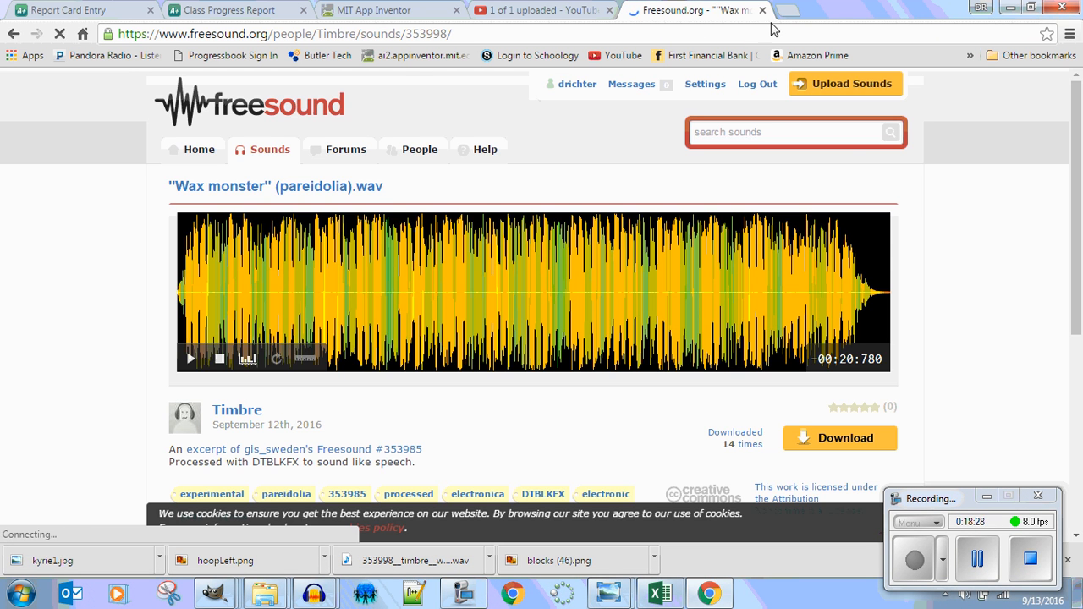
click(763, 10)
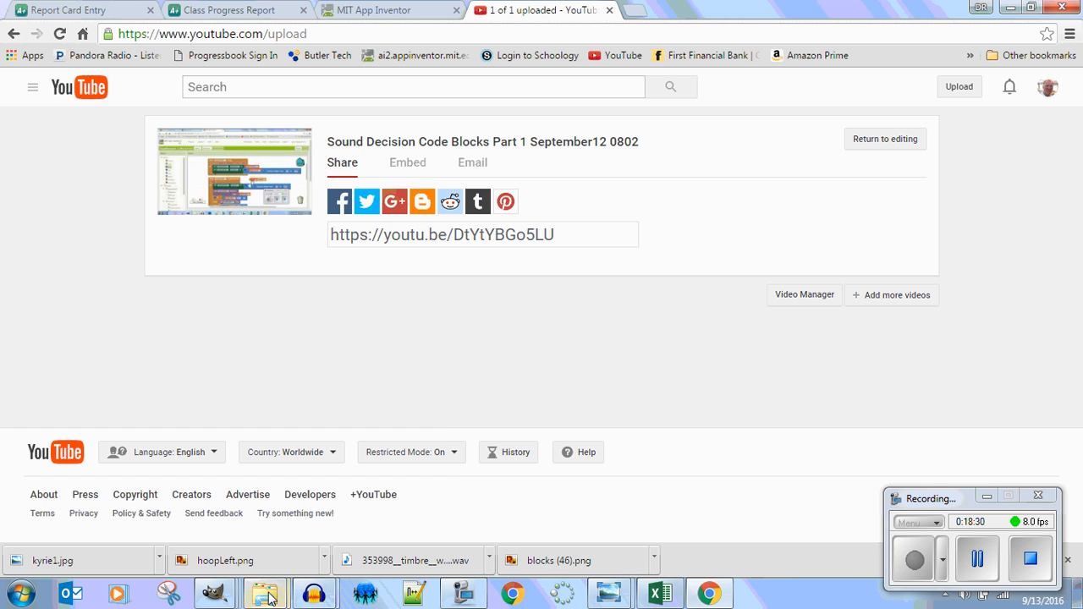
Open Stephen-Curry-during-Three-Point-Contest from the Sound Decision 1.1.5 folder in GIMP and maximize the image window.
mouse_move(265, 592)
click(235, 519)
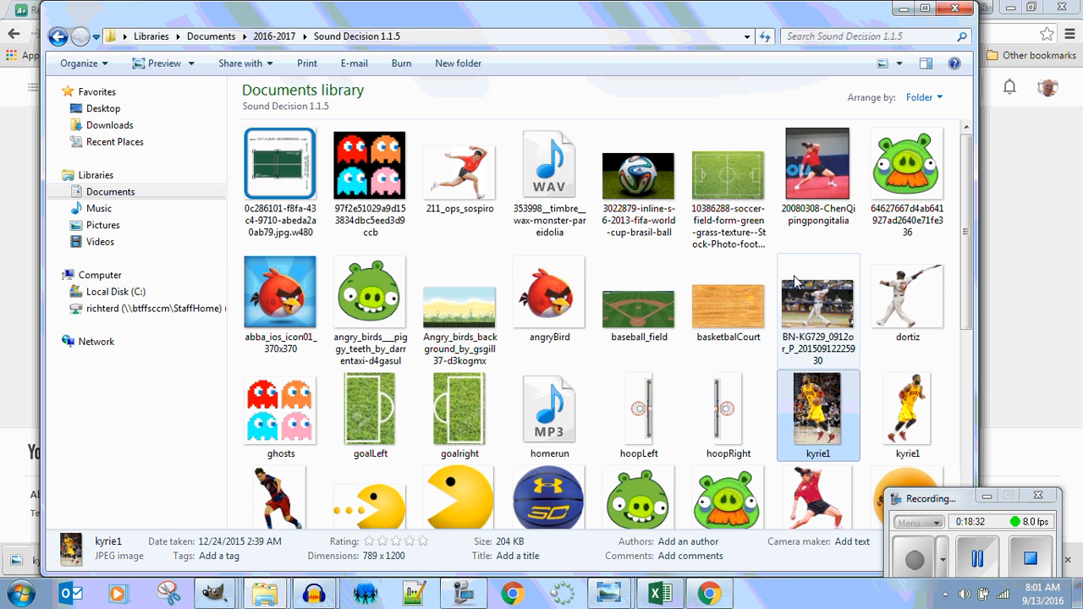
scroll(969, 301, down, 4)
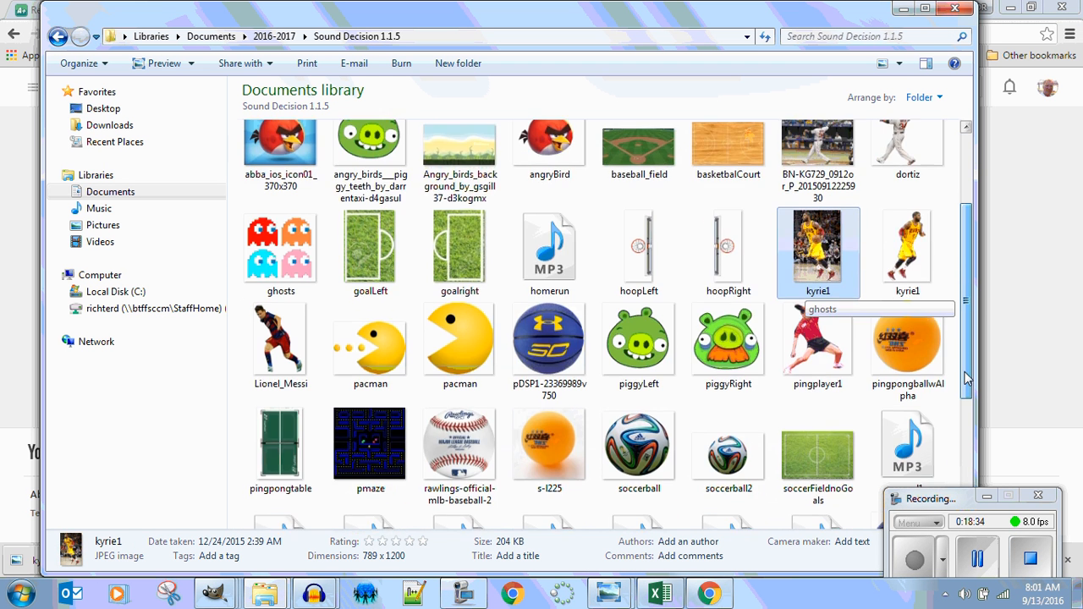
right_click(273, 455)
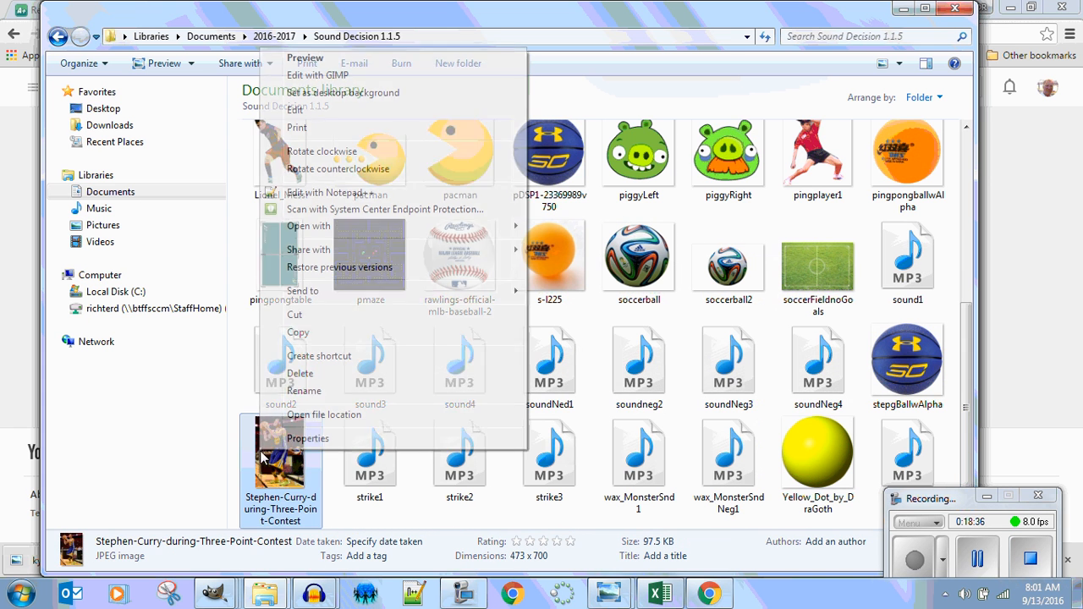
click(376, 76)
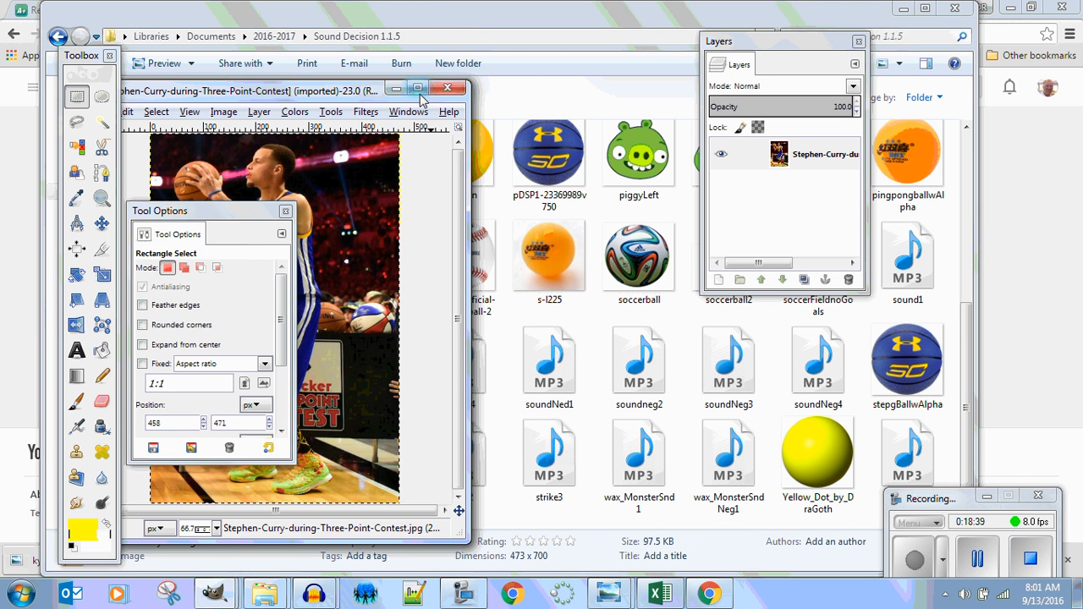
click(418, 90)
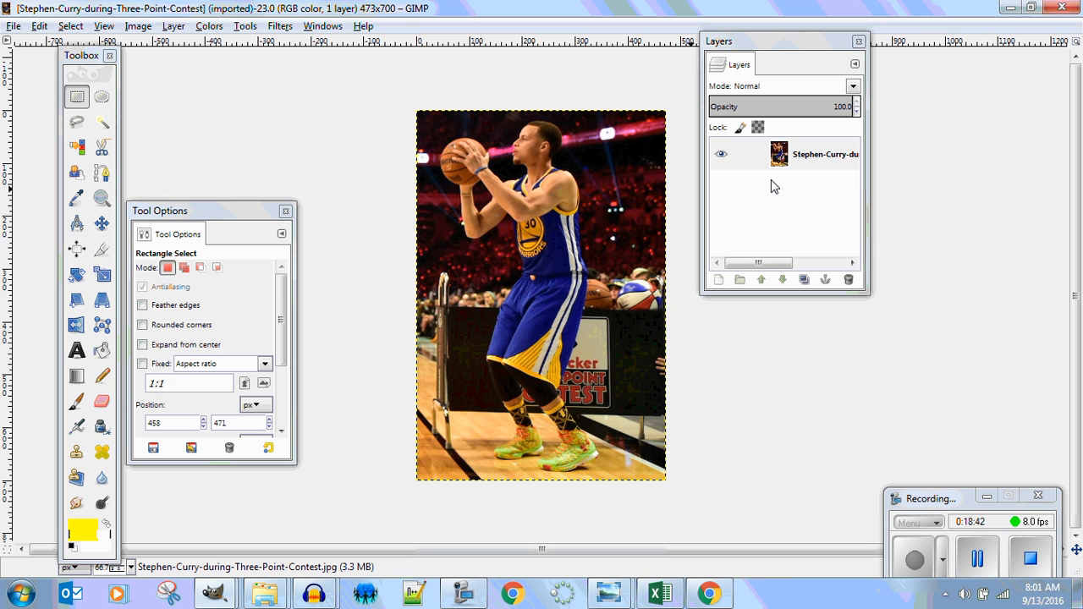
Add an alpha channel to the Stephen Curry layer and close the Tool Options dialog.
right_click(785, 160)
click(833, 503)
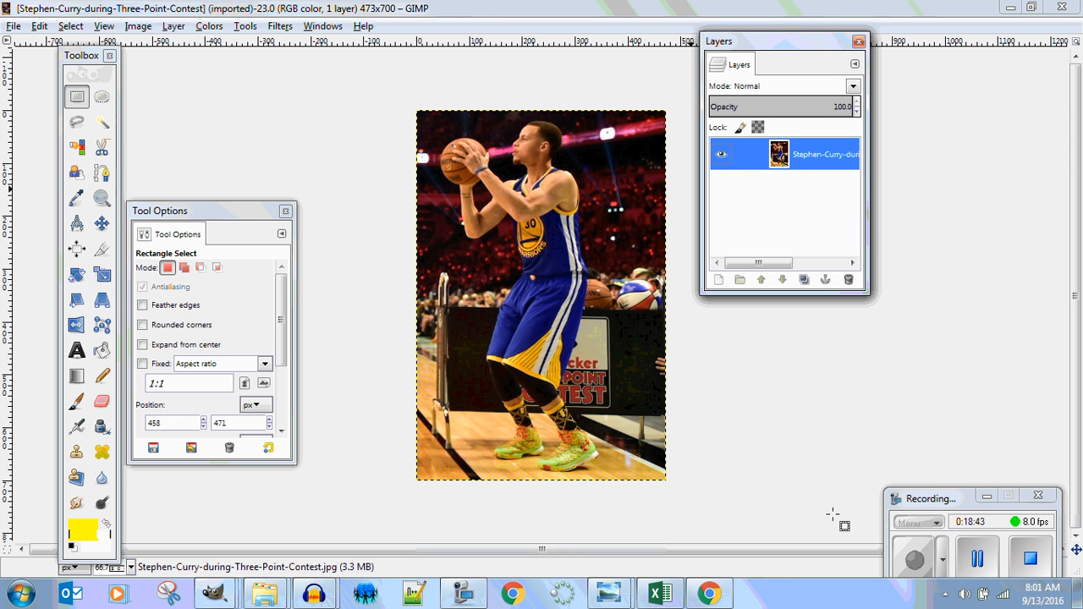
click(285, 211)
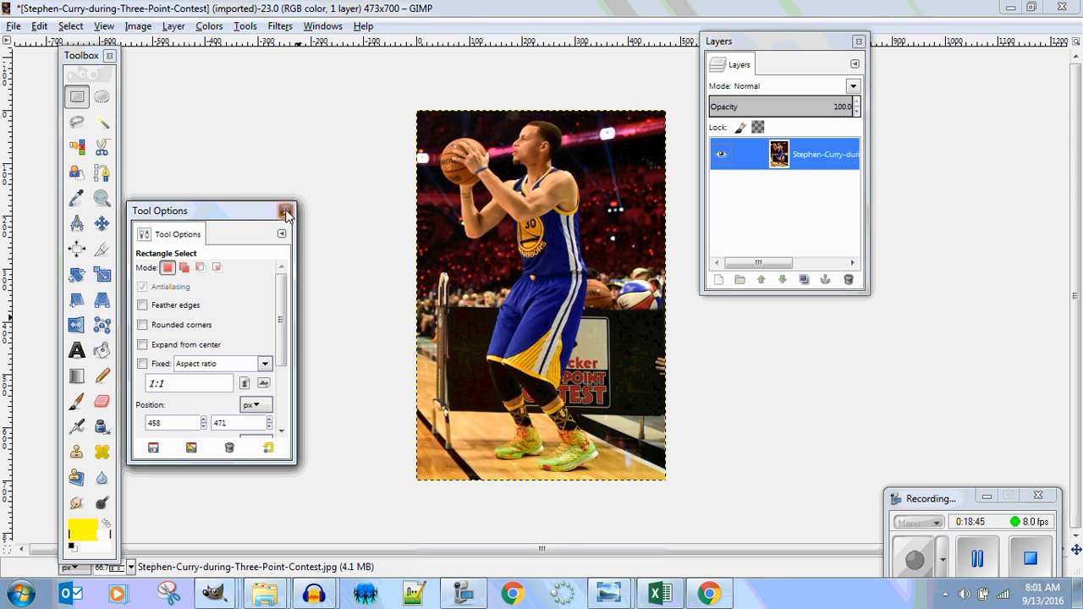
Start a Free Select outline at the rear shoe's toe and trace up the front of the leg and shorts to the waist.
click(74, 124)
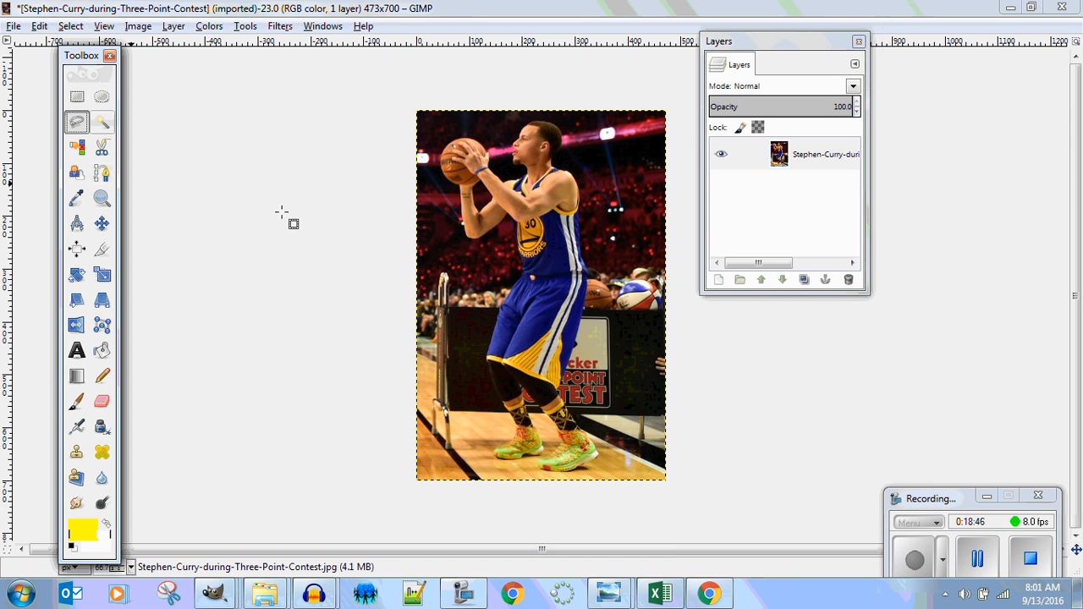
click(493, 457)
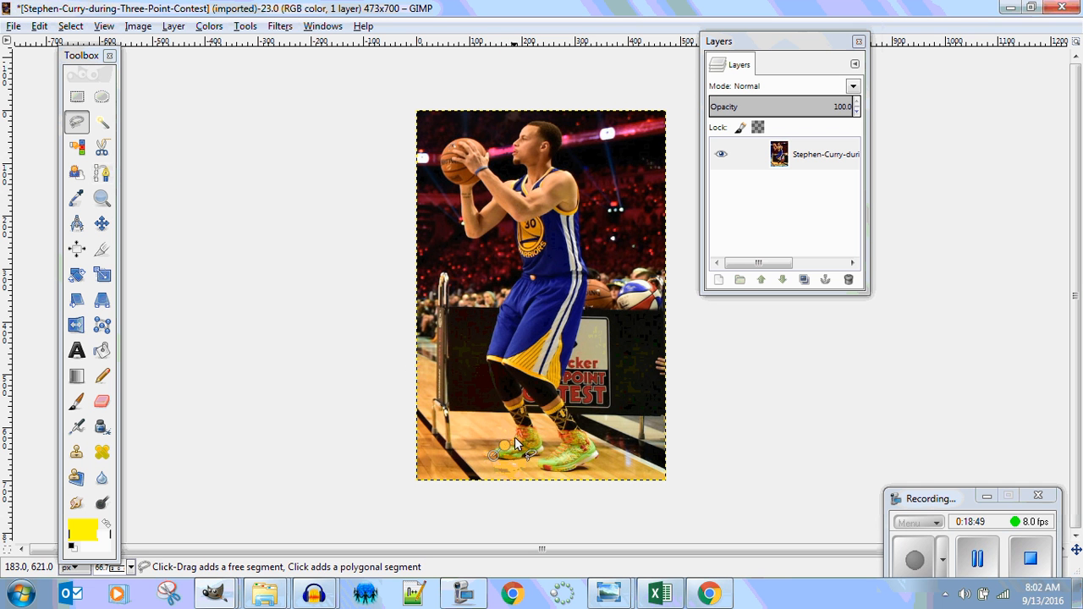
click(510, 419)
click(503, 404)
click(496, 387)
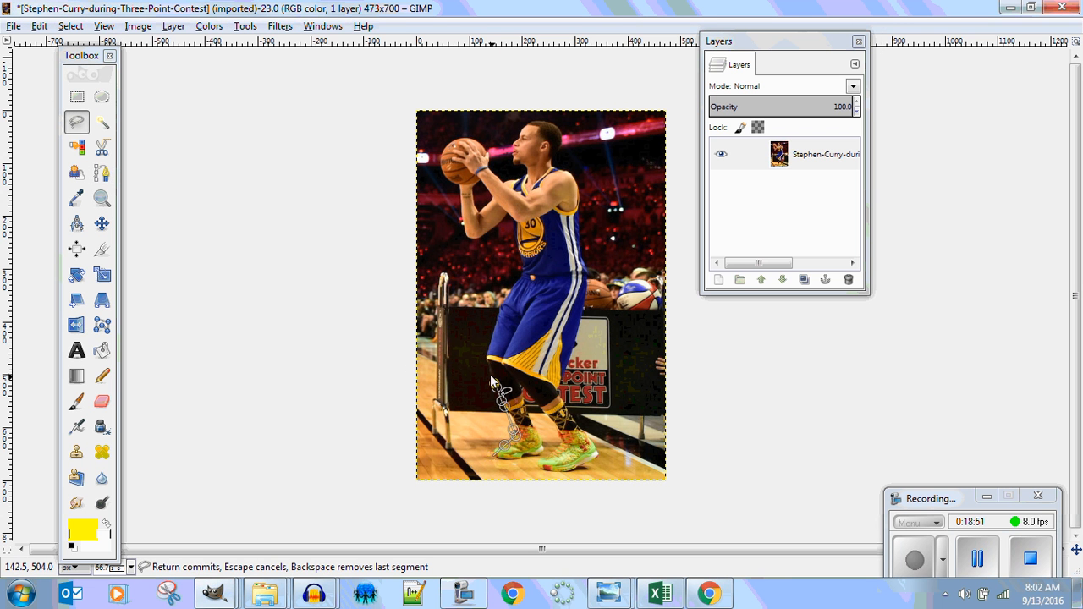
click(489, 360)
click(489, 346)
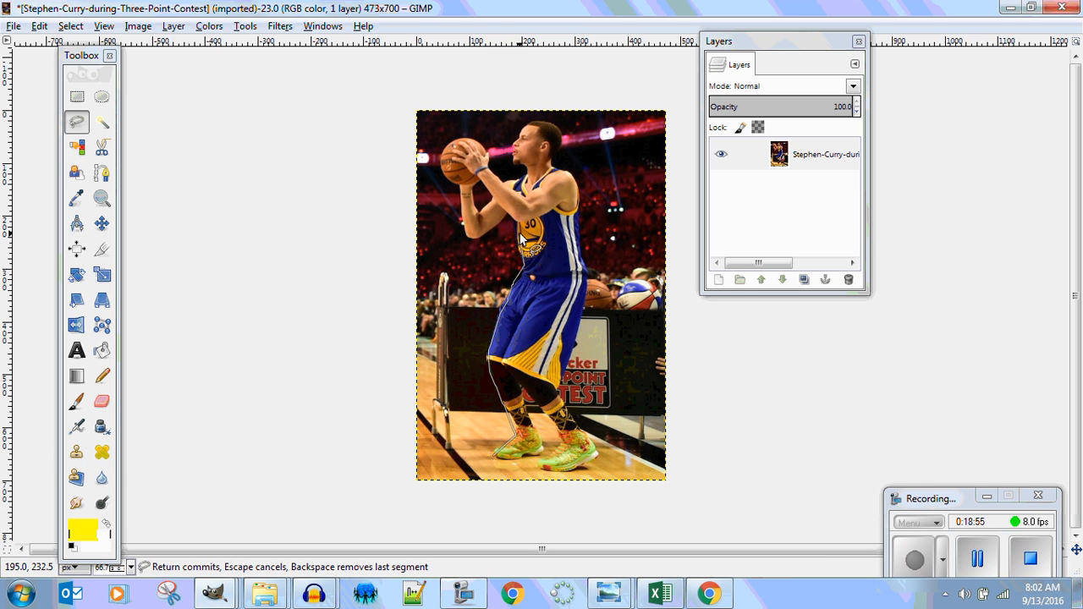
click(523, 264)
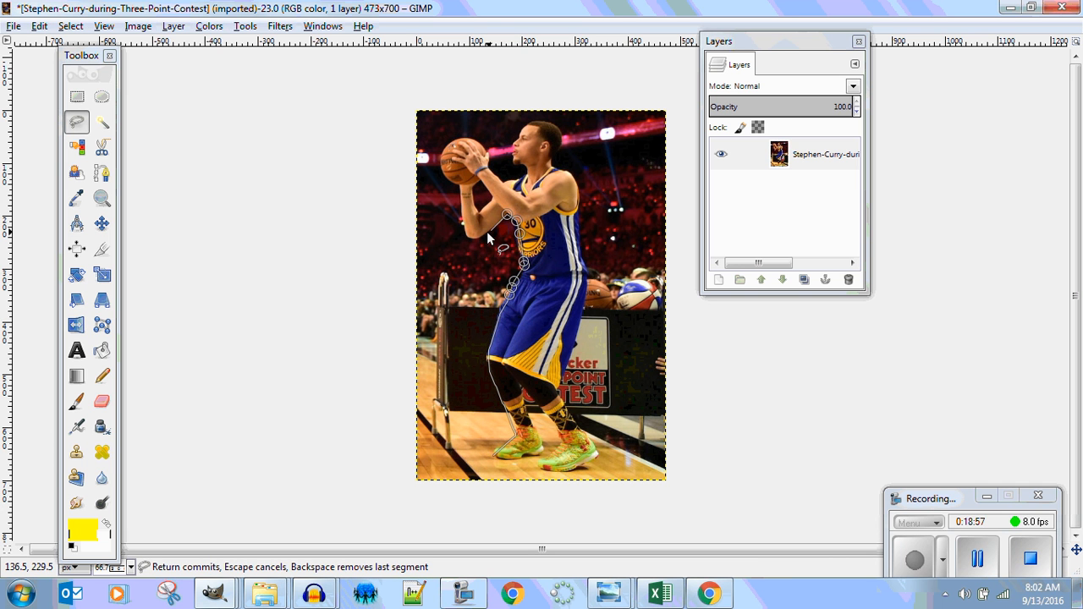
Continue the outline around the player's raised elbow, up the forearm and over the top of the basketball.
click(483, 233)
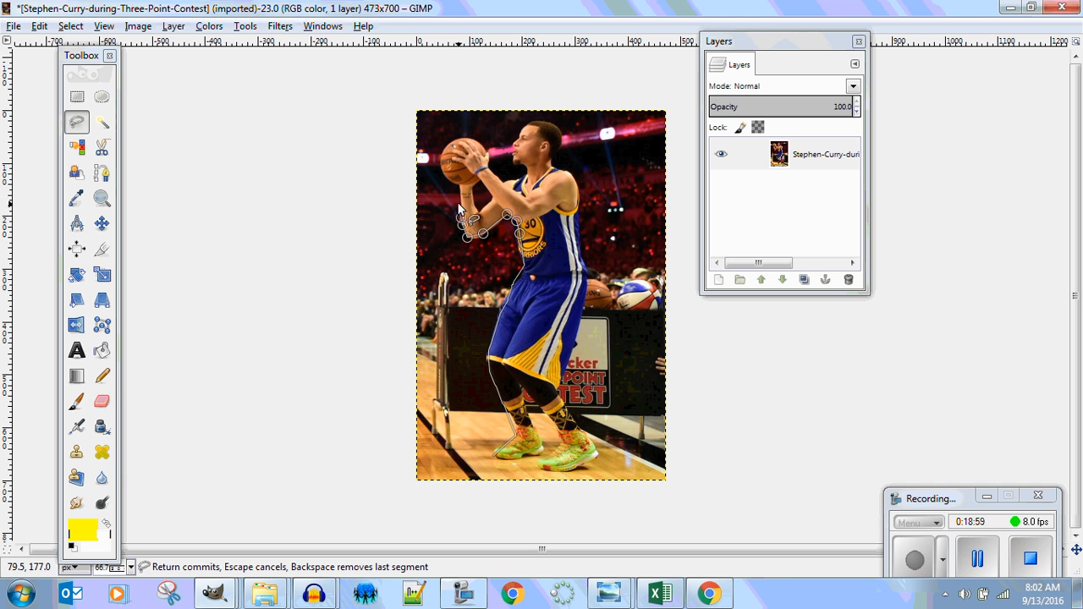
click(459, 203)
click(455, 190)
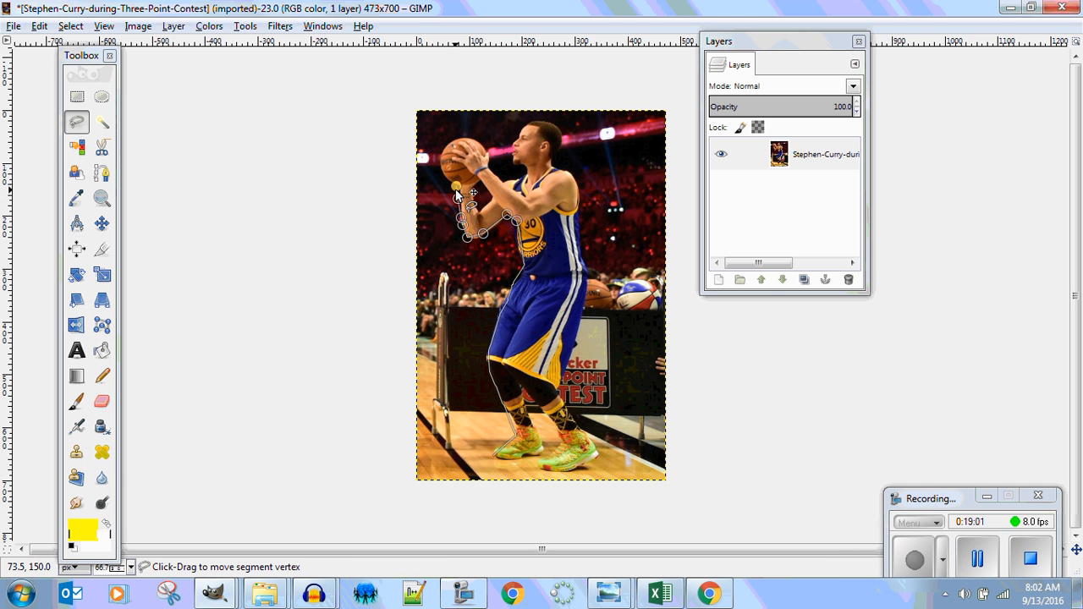
click(445, 171)
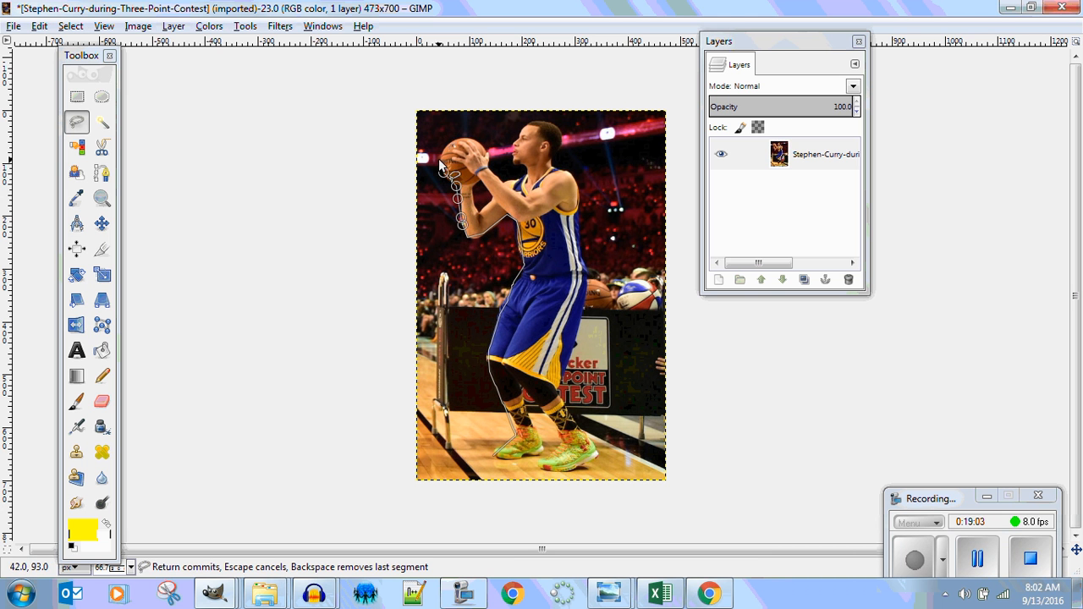
click(441, 159)
click(449, 144)
click(458, 135)
click(476, 138)
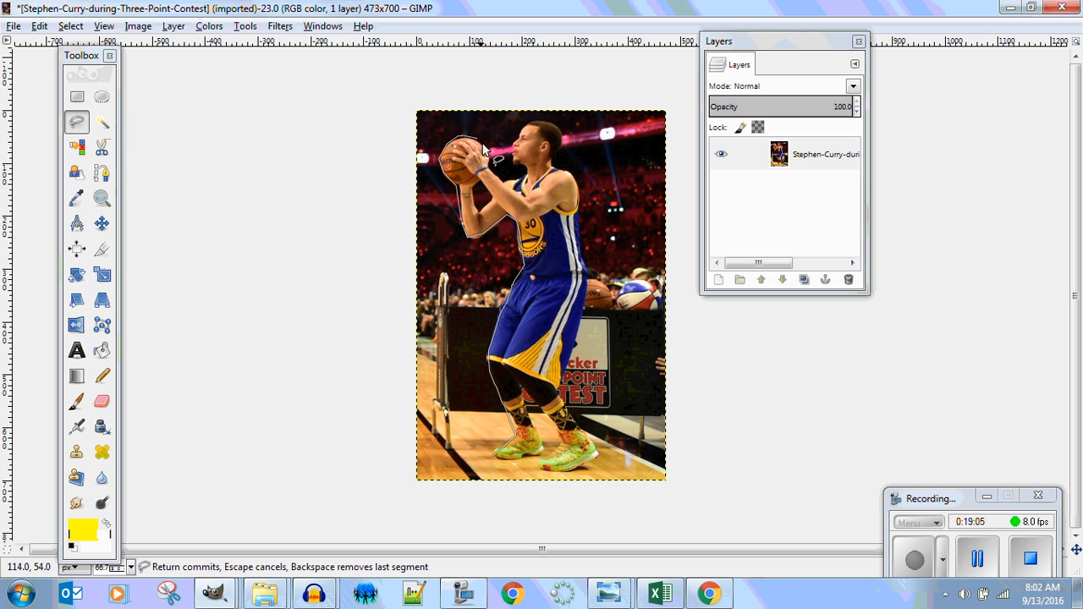
Trace the outline from the basketball down the upper edge of the raised arm and up to the chin.
click(485, 160)
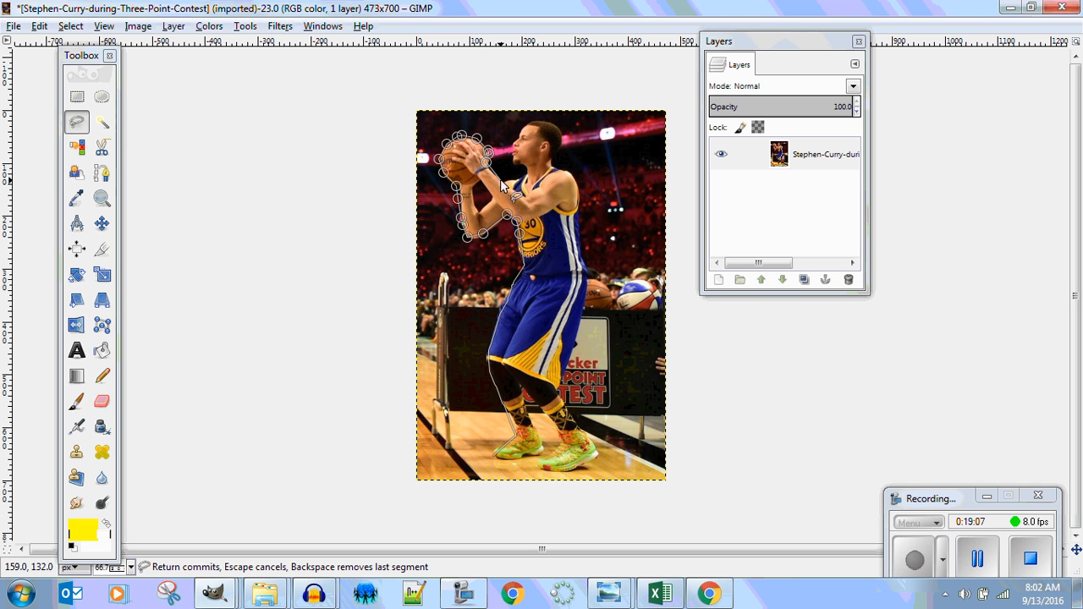
click(501, 181)
click(505, 182)
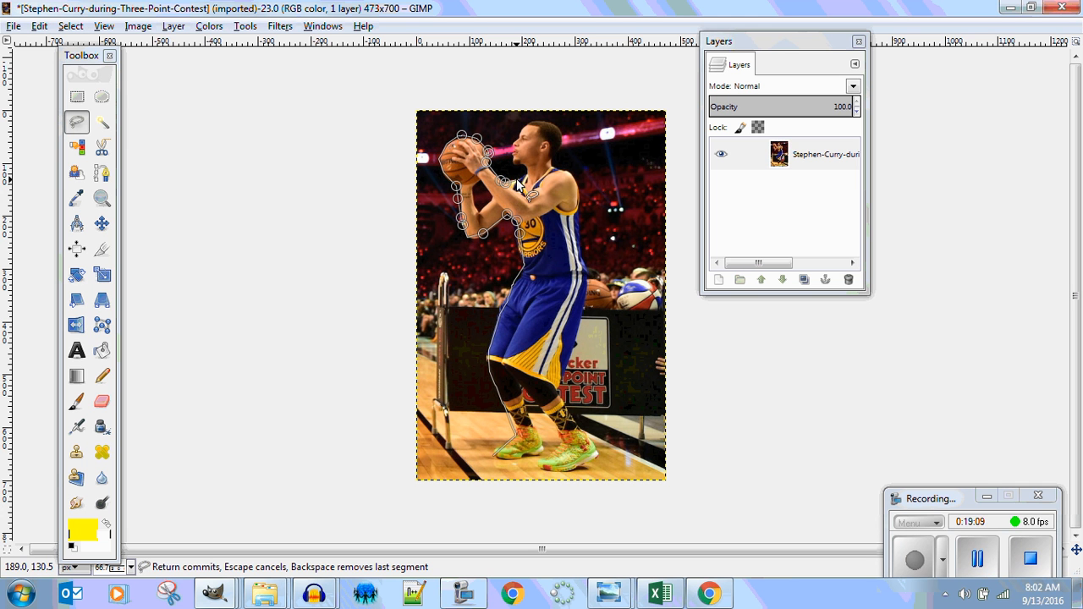
click(516, 179)
click(527, 174)
click(523, 164)
click(514, 163)
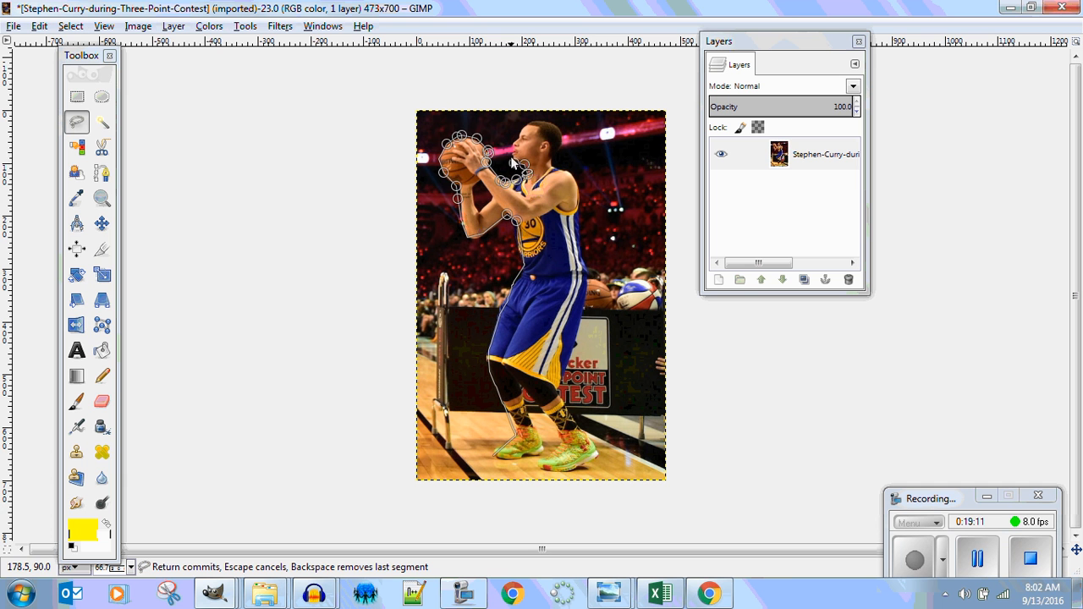
Trace the outline up the player's face and over the hair to the back of the head.
click(510, 156)
click(512, 149)
click(514, 144)
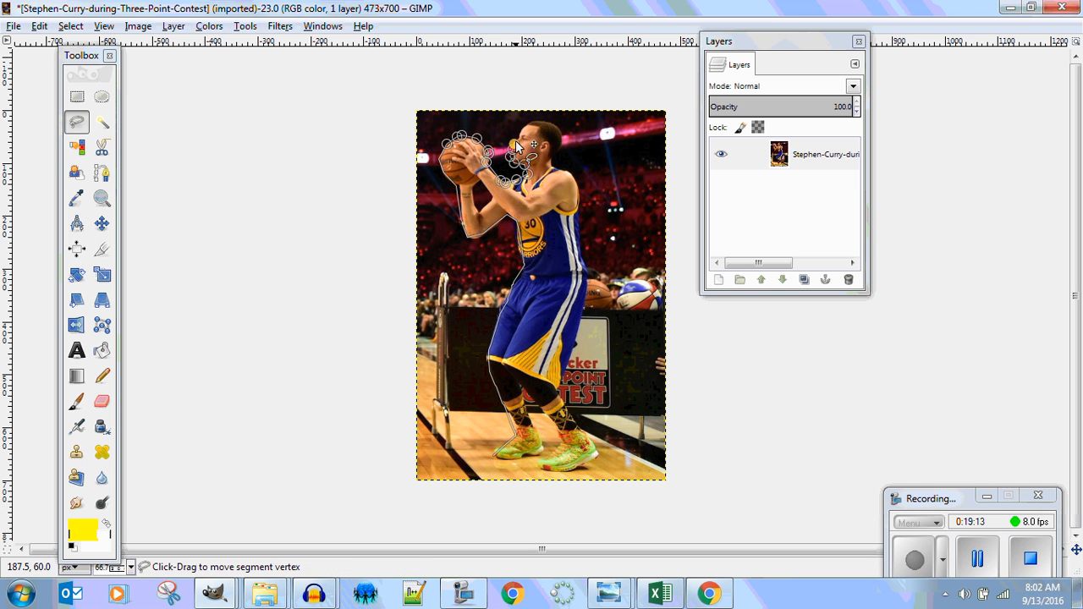
click(520, 136)
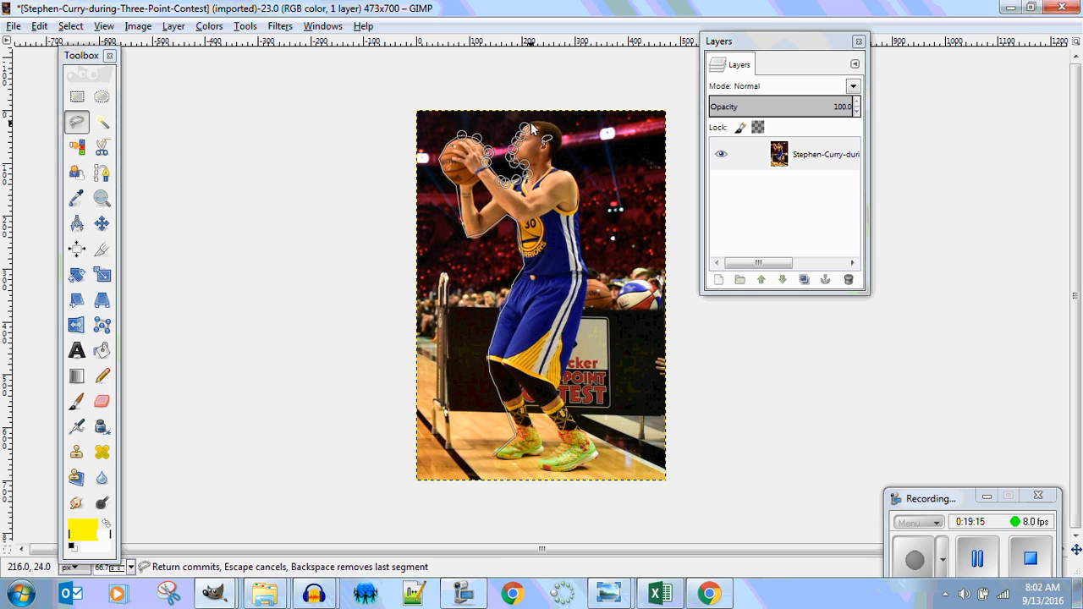
click(535, 121)
click(556, 123)
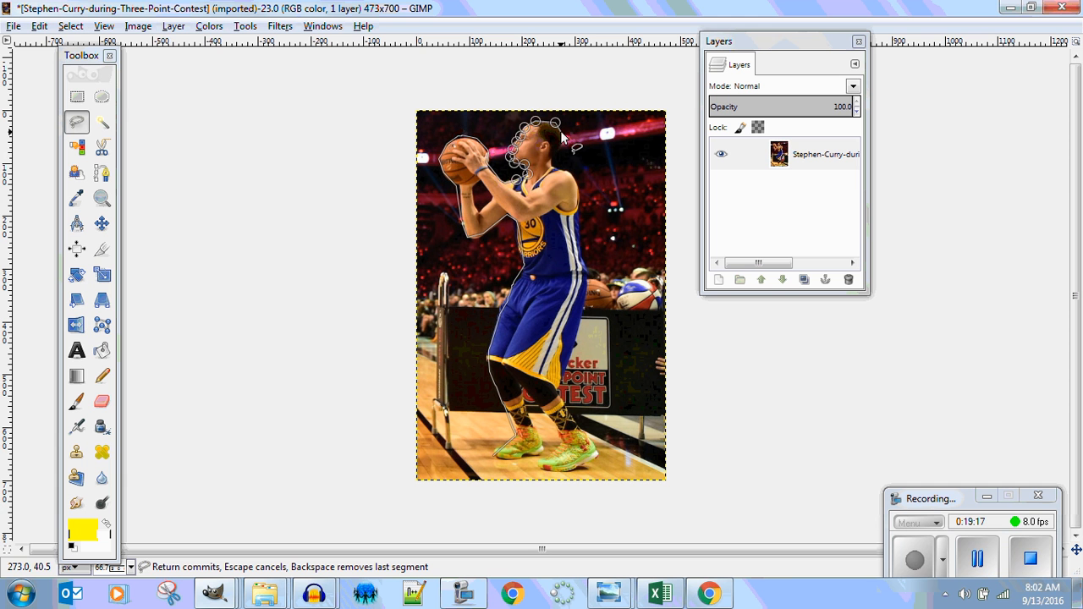
click(561, 132)
click(553, 152)
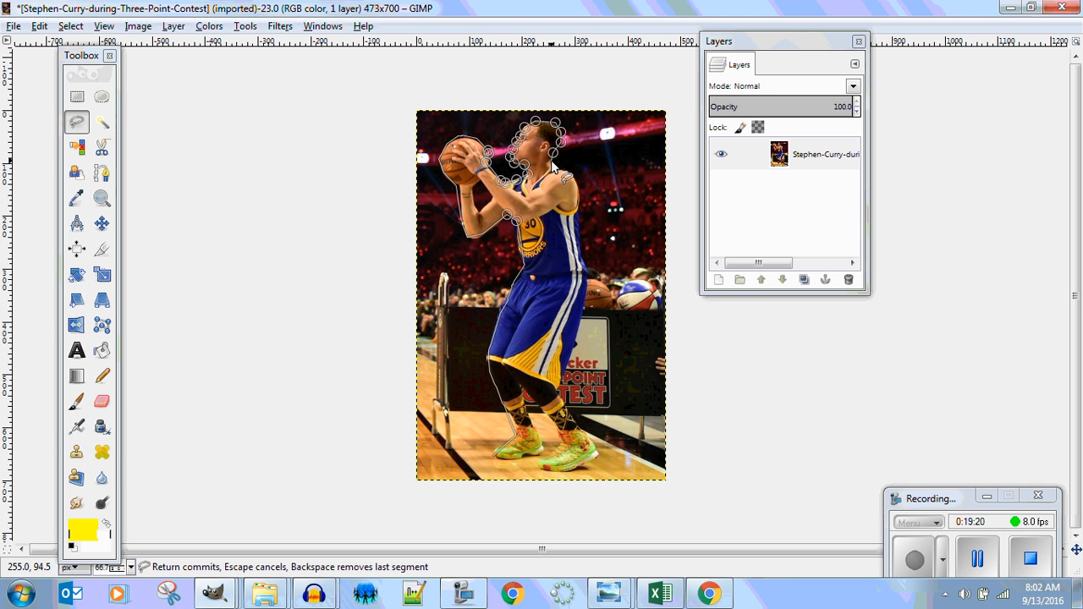
Continue the outline down the neck, shoulder and back of the jersey to the upper shorts.
click(551, 162)
click(558, 168)
click(562, 170)
click(569, 174)
click(578, 190)
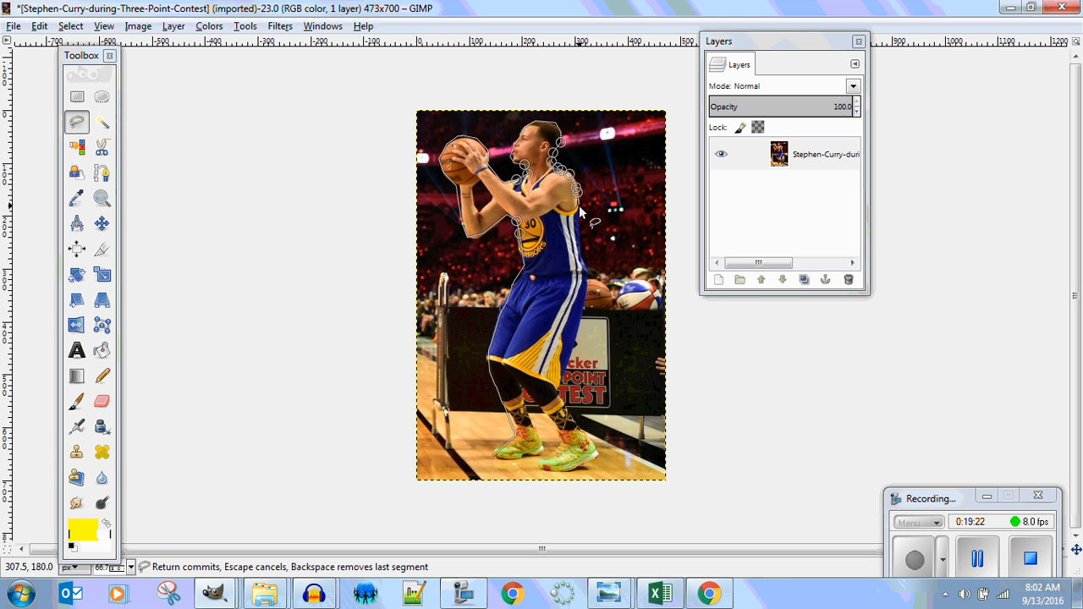
click(579, 209)
click(575, 226)
click(581, 252)
click(585, 273)
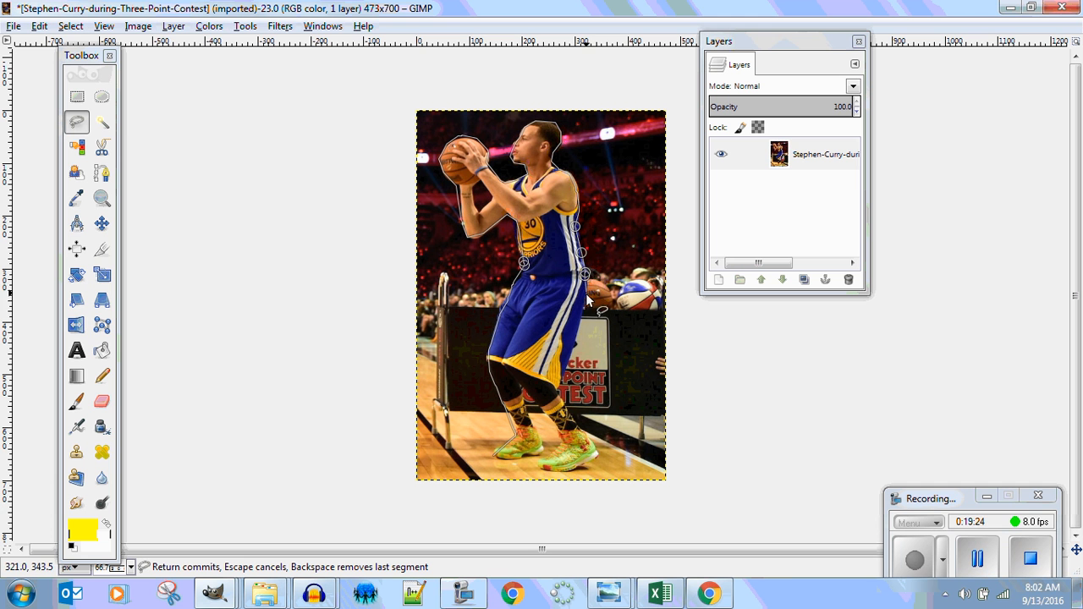
click(587, 302)
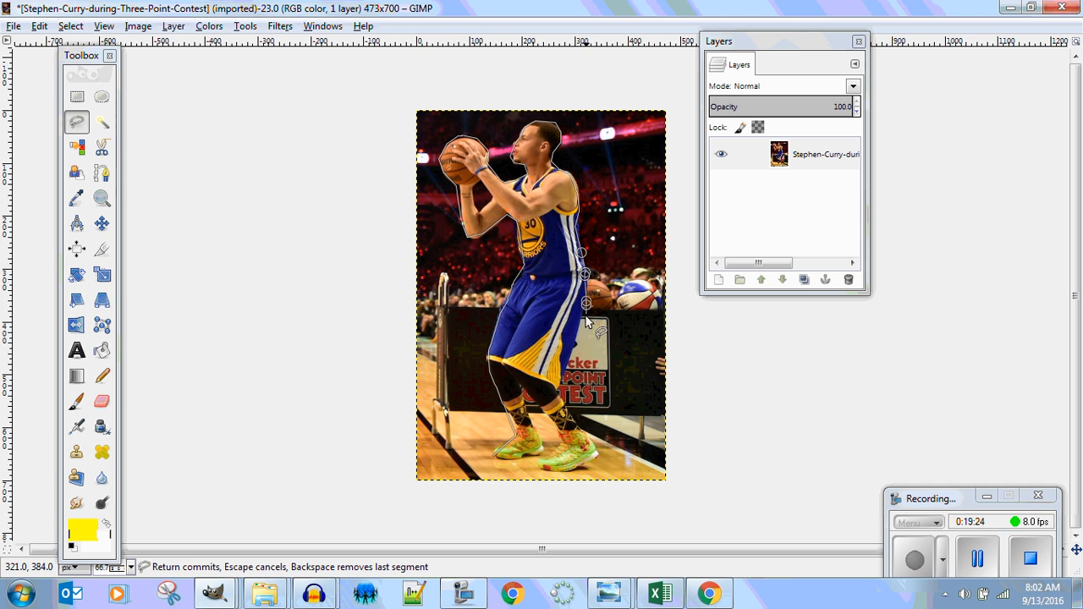
Trace the outline down the back of the shorts and leg and around the sole and toe of the nearer shoe.
click(567, 368)
click(557, 394)
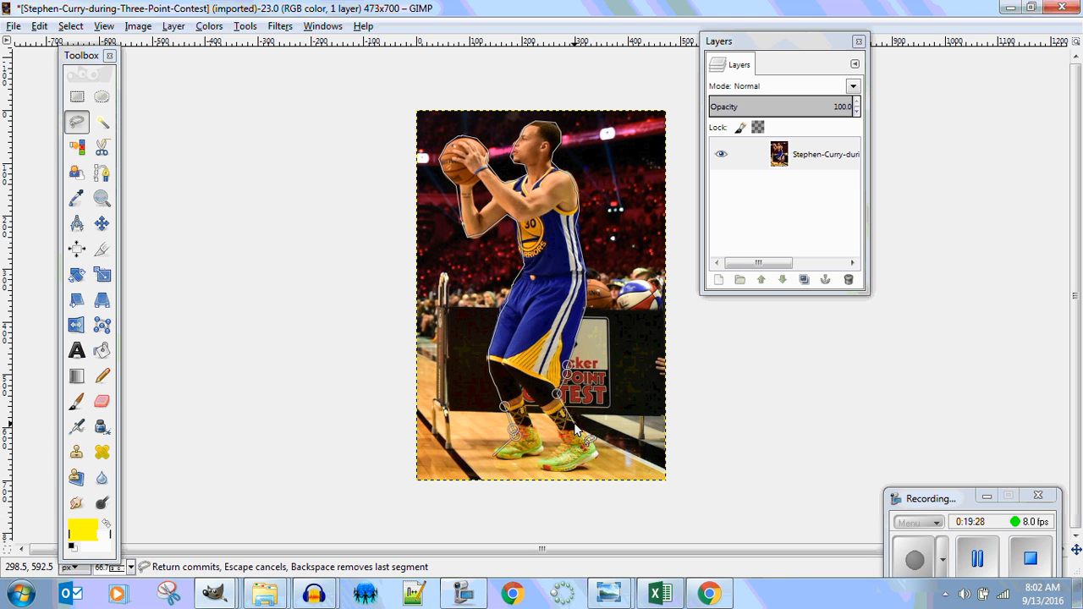
click(578, 421)
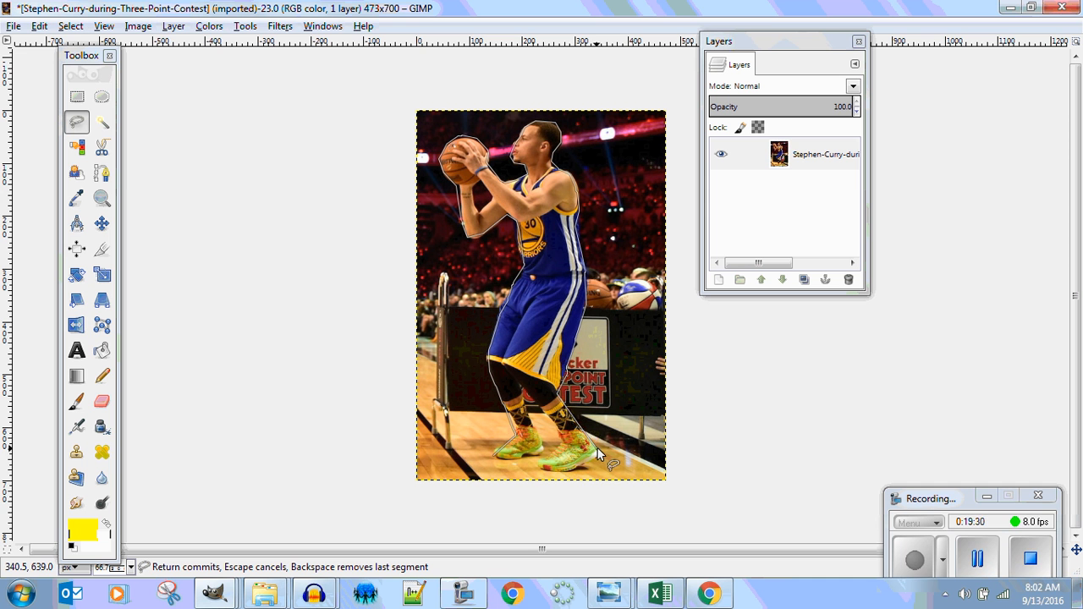
click(599, 459)
click(575, 472)
click(564, 476)
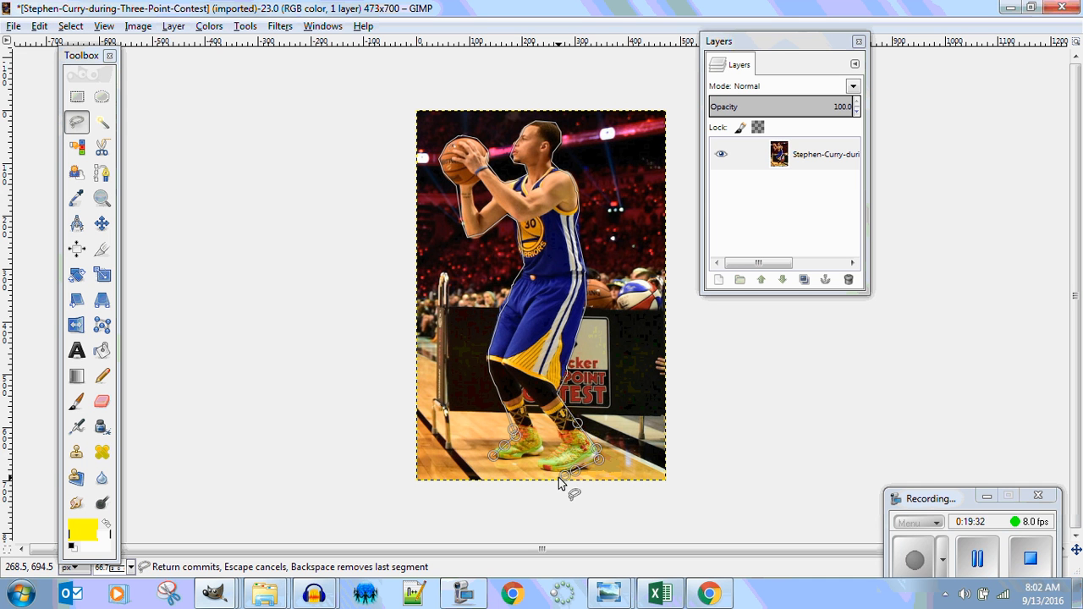
click(546, 470)
click(538, 464)
click(545, 456)
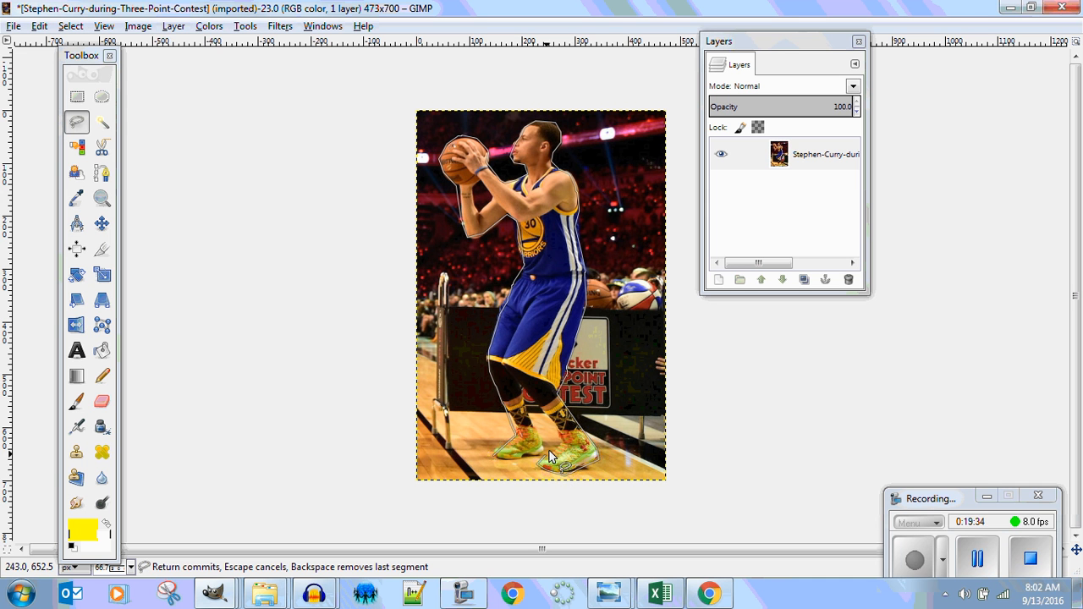
Trace between the legs and around the rear shoe to close the outline, and invert the selection to the background.
click(557, 444)
click(557, 437)
click(555, 430)
click(541, 410)
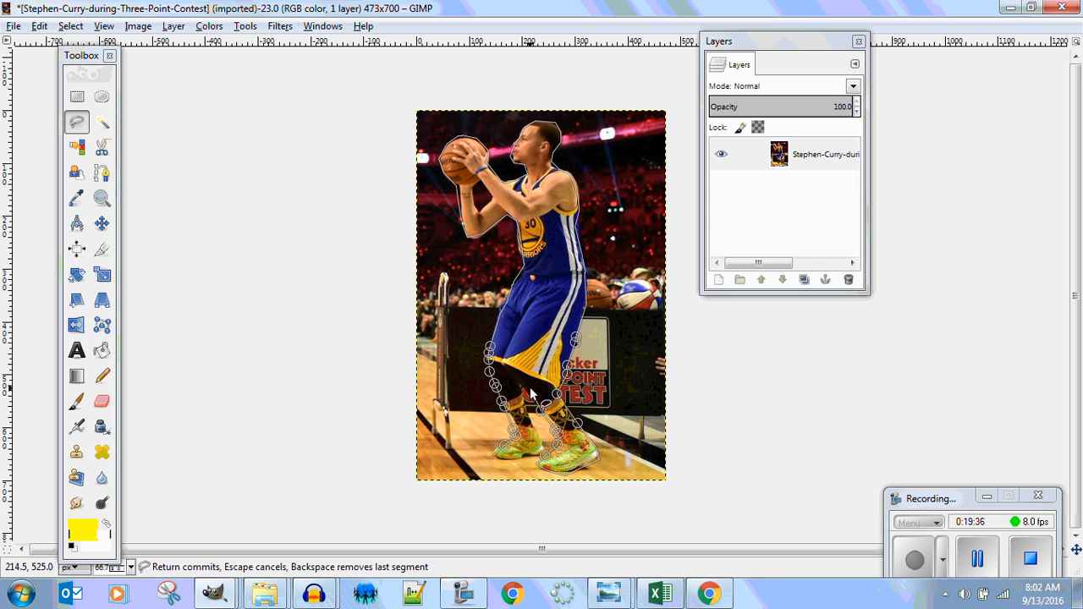
click(518, 384)
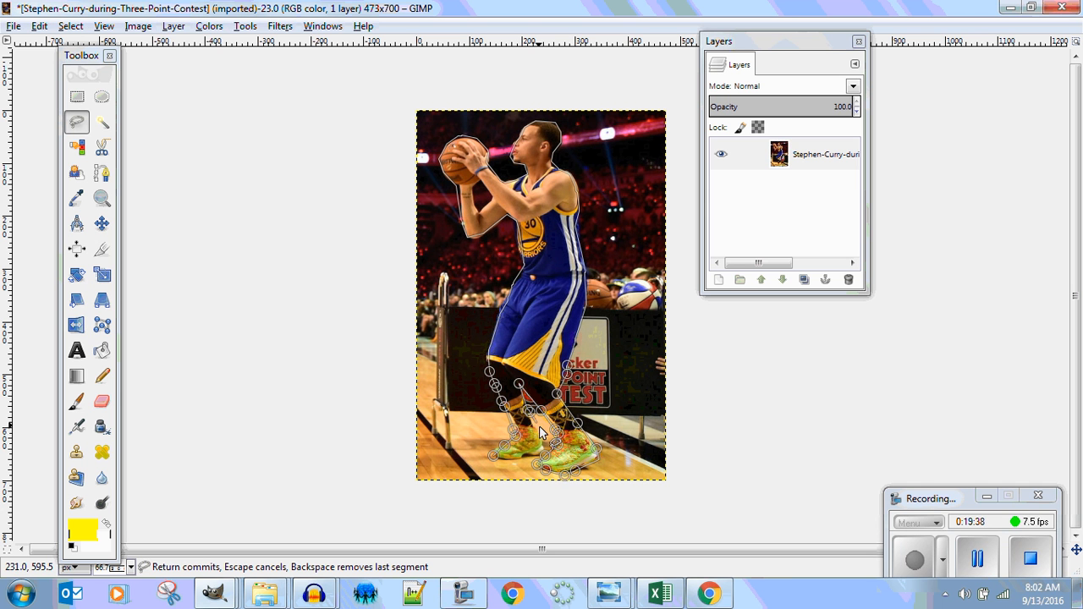
click(494, 458)
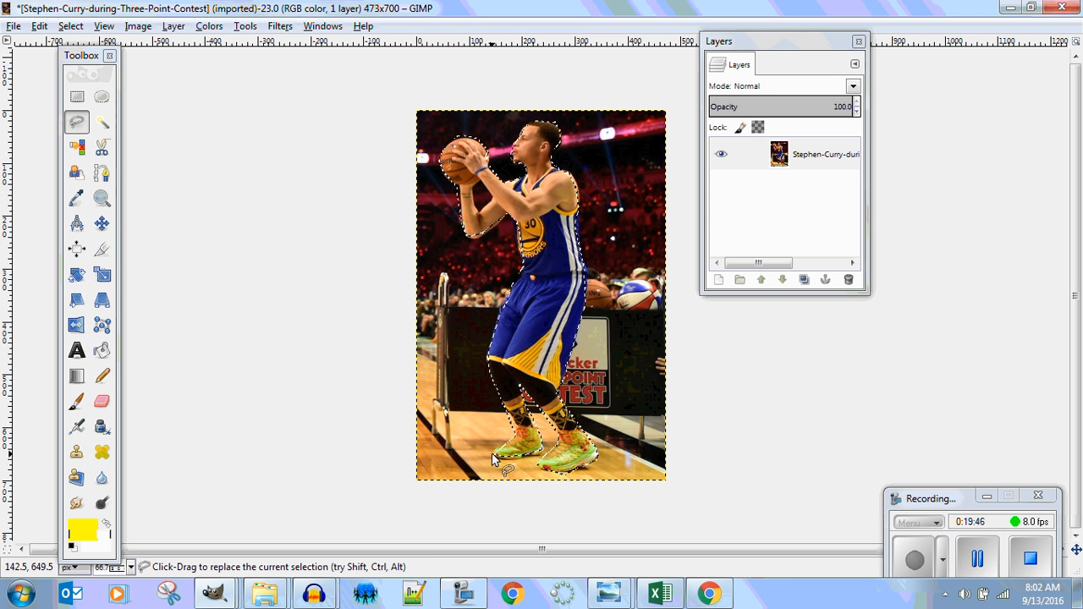
click(70, 26)
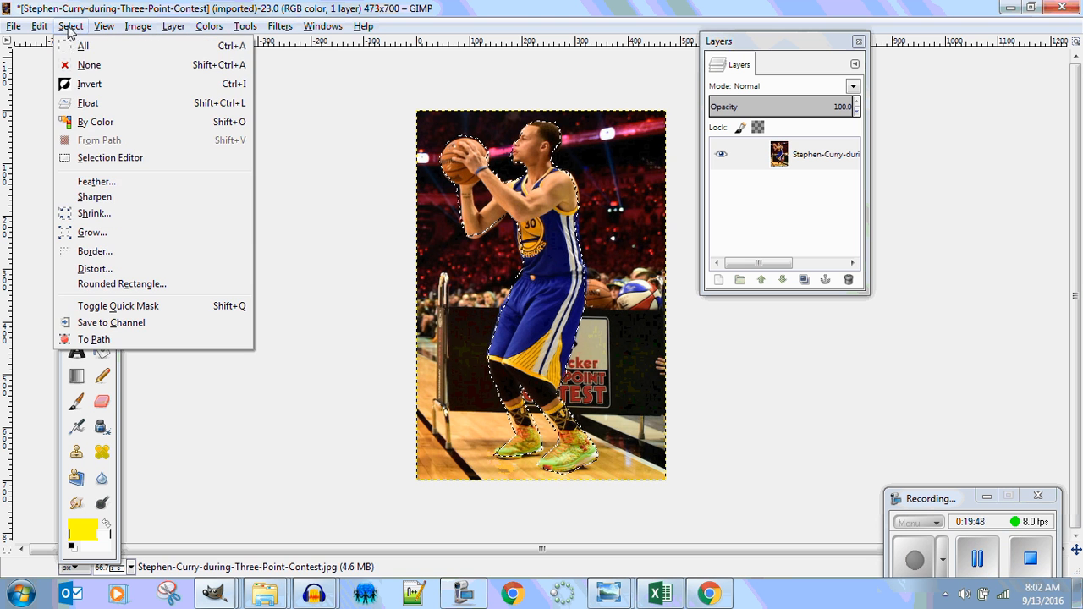
click(89, 84)
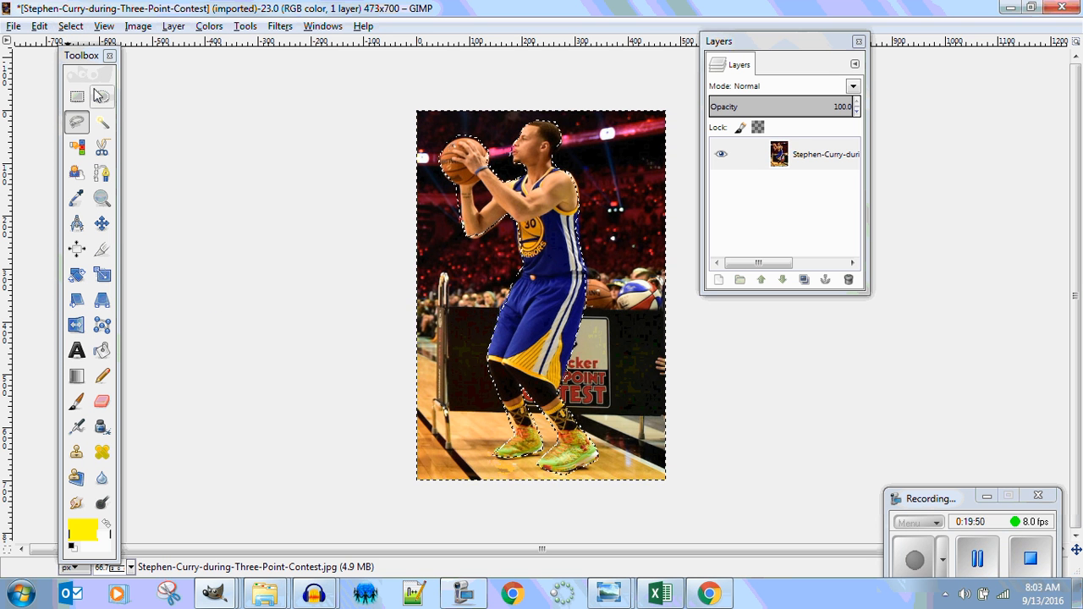
Clear the background around the player, and outline and clear the background gap enclosed by his raised arms.
key(Delete)
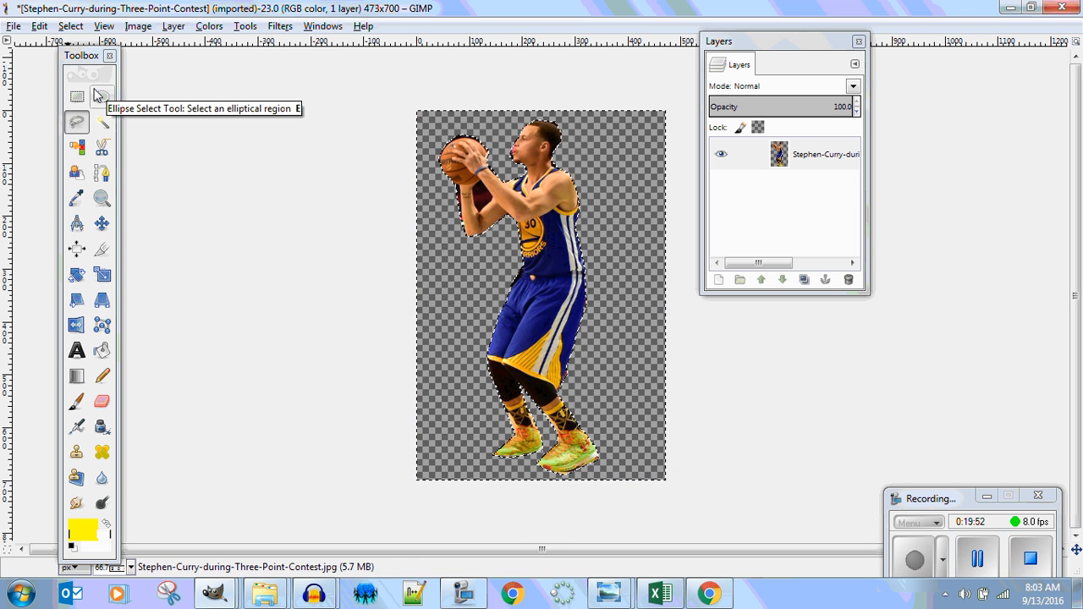
click(478, 186)
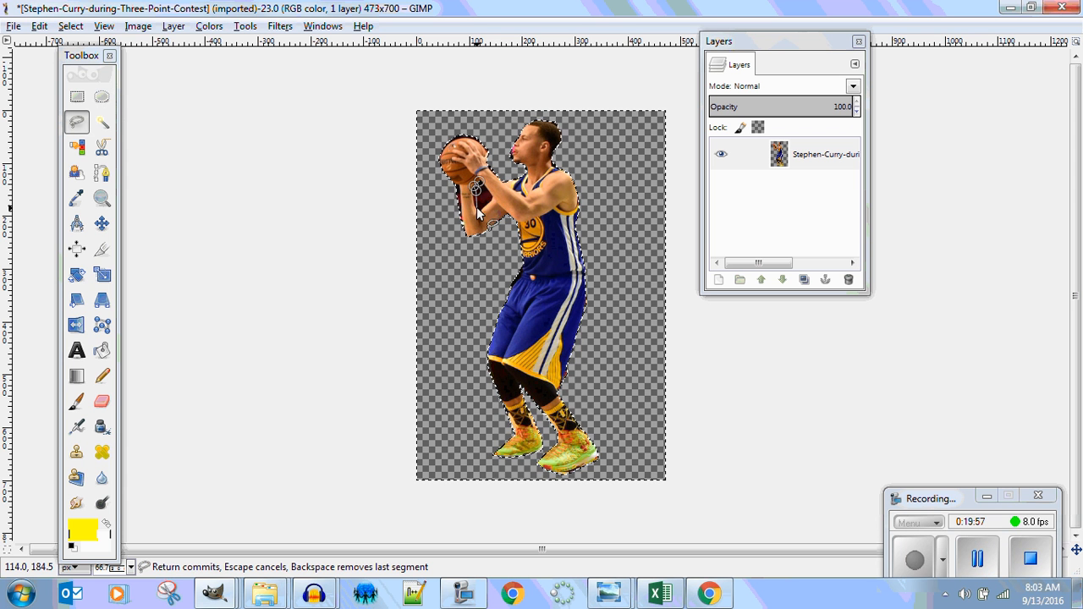
click(475, 200)
click(475, 209)
click(482, 211)
click(488, 208)
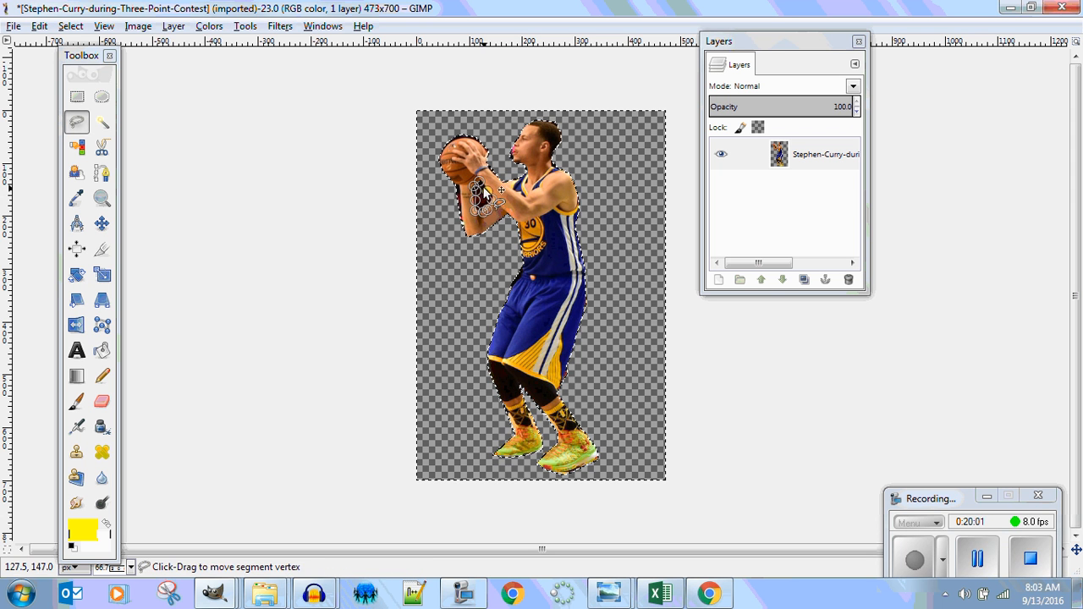
click(479, 185)
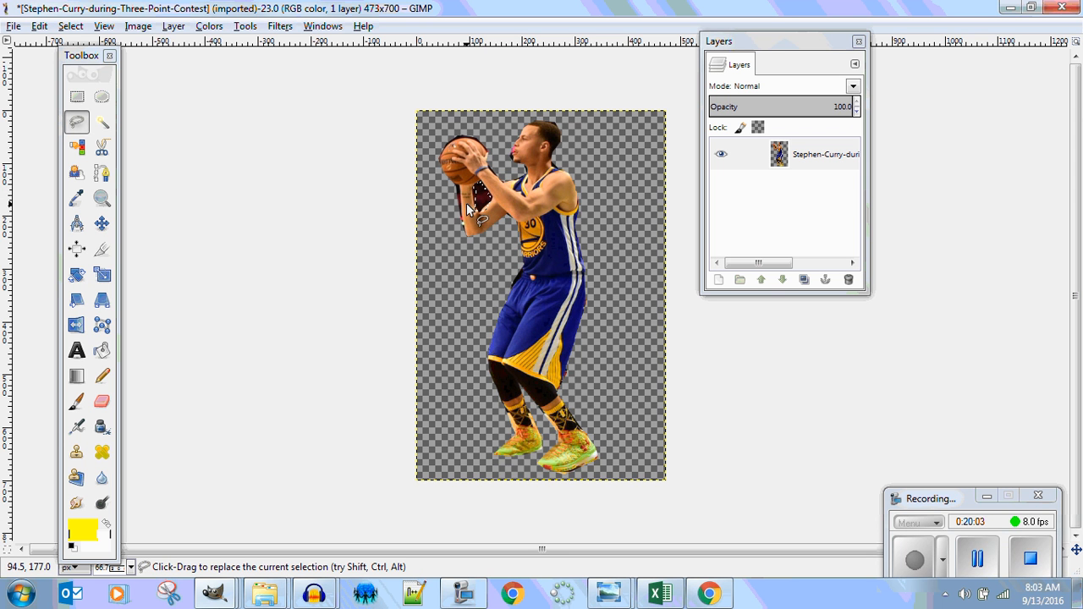
key(Delete)
Outline and clear the leftover background slivers along the outer and inner edges of the player's forearm below the ball.
drag(455, 181, 464, 222)
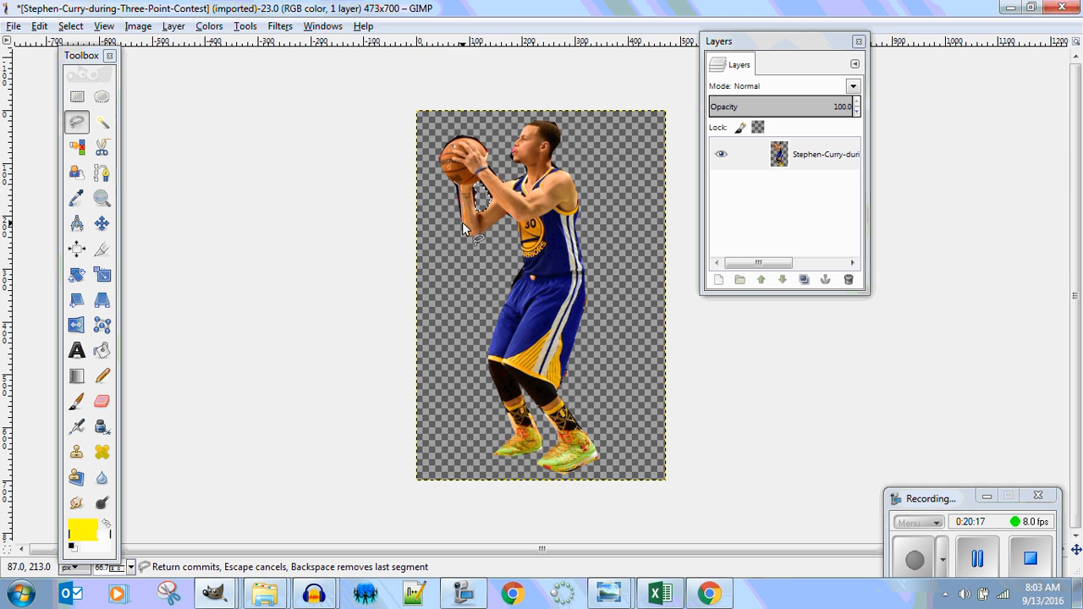
click(451, 179)
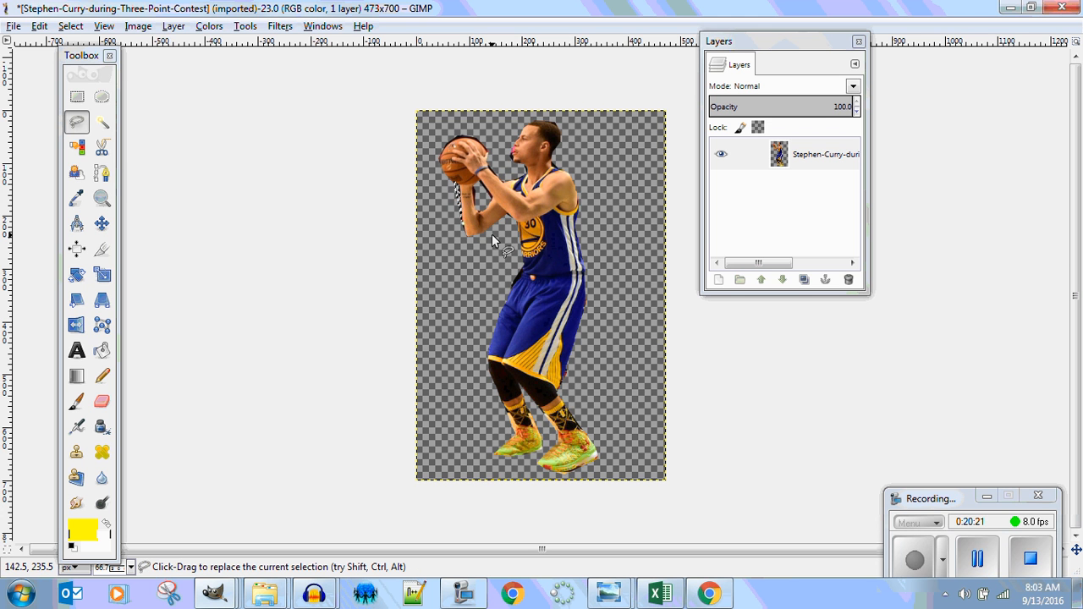
click(472, 188)
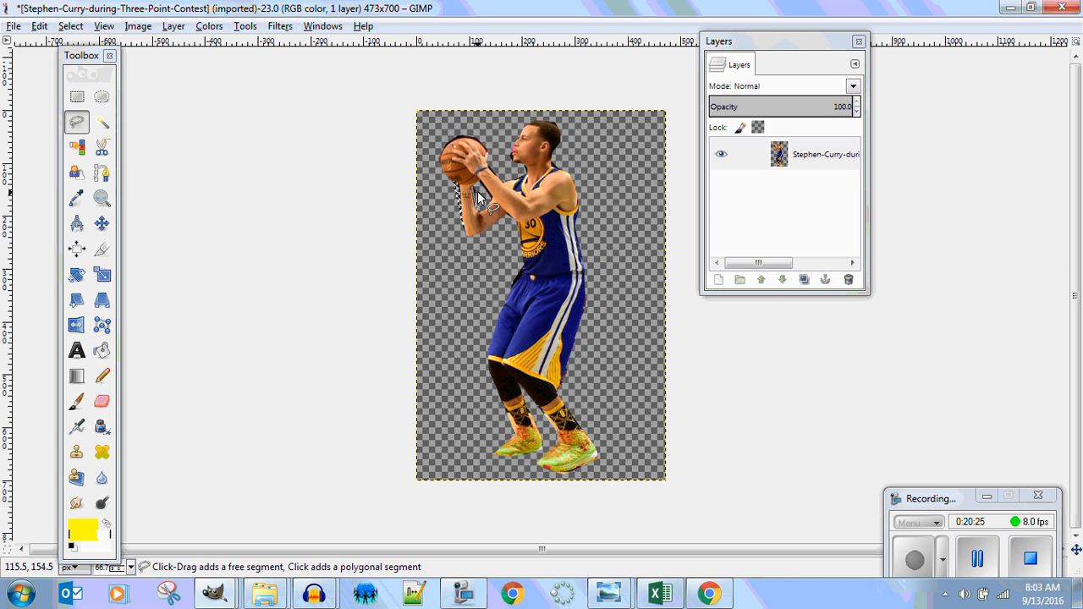
click(472, 188)
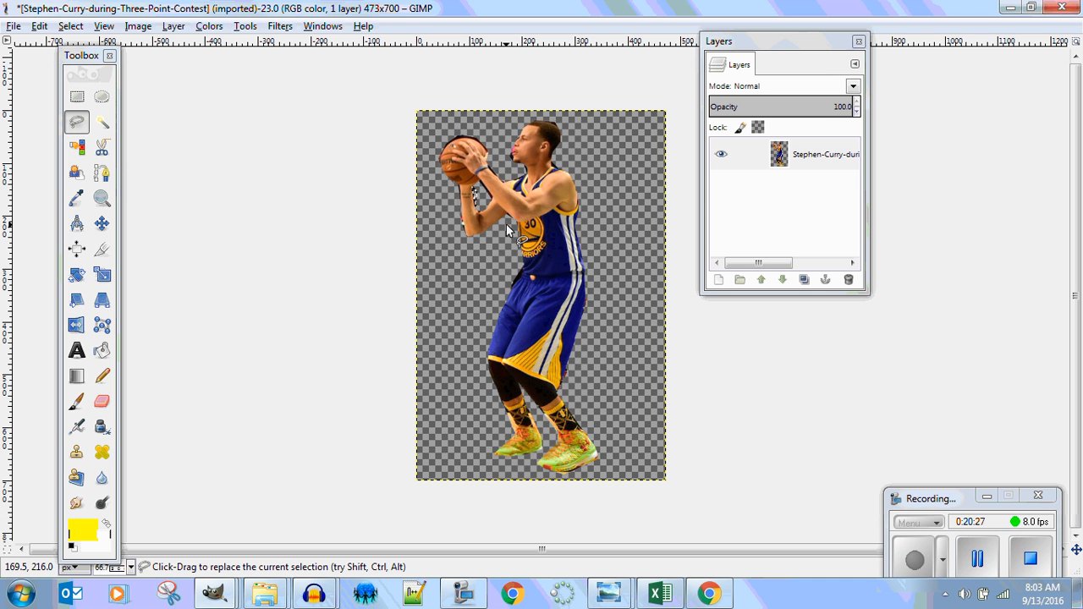
click(440, 193)
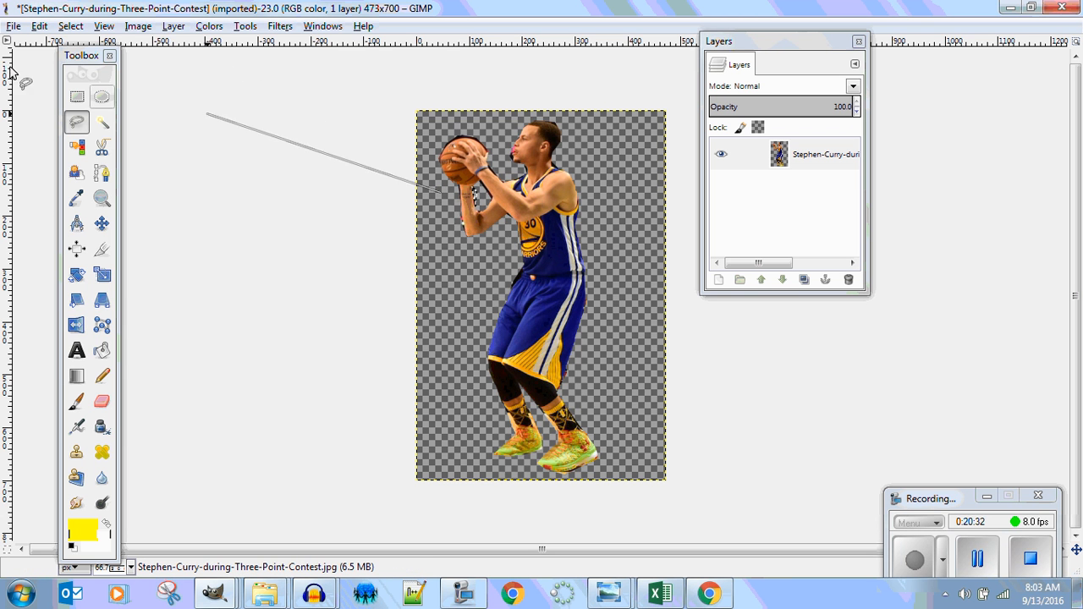
Export the cutout as sCurry.png to the Sound Decision 1.1.5 folder with the default PNG options.
click(15, 27)
mouse_move(39, 27)
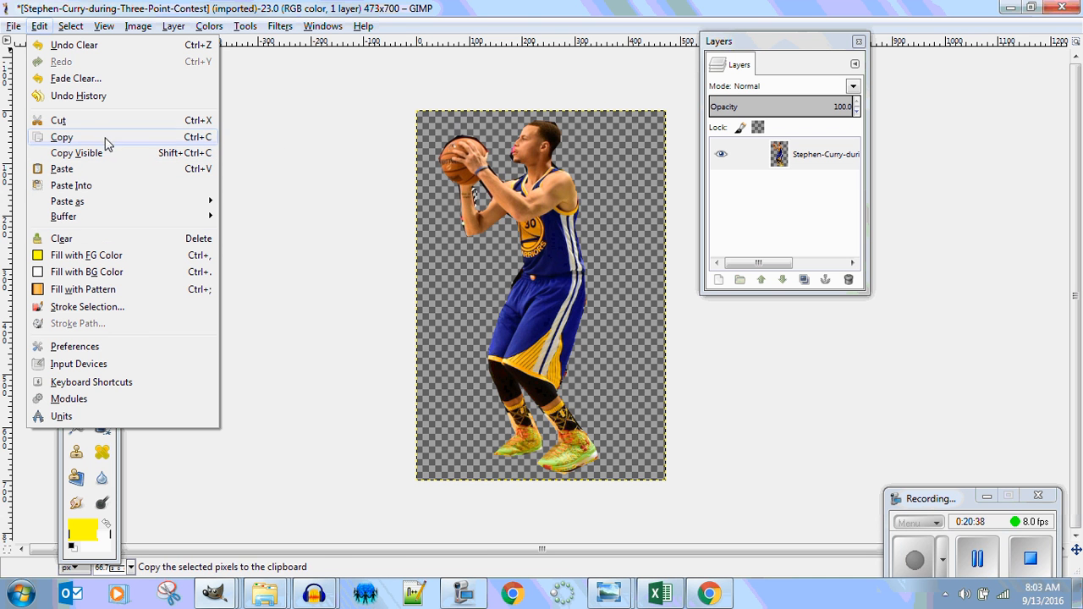
click(15, 26)
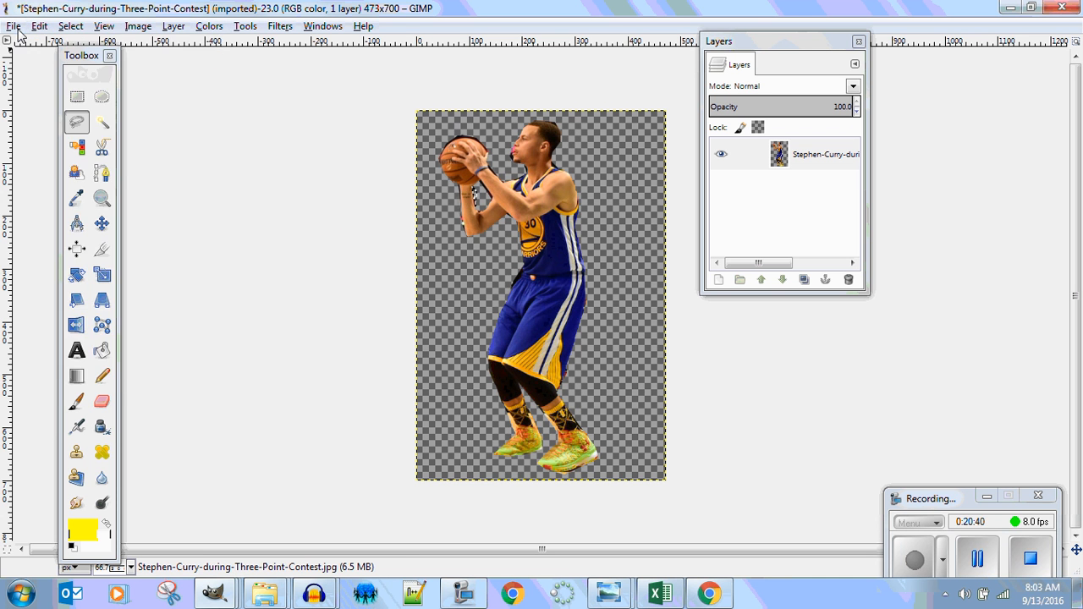
click(15, 26)
click(42, 242)
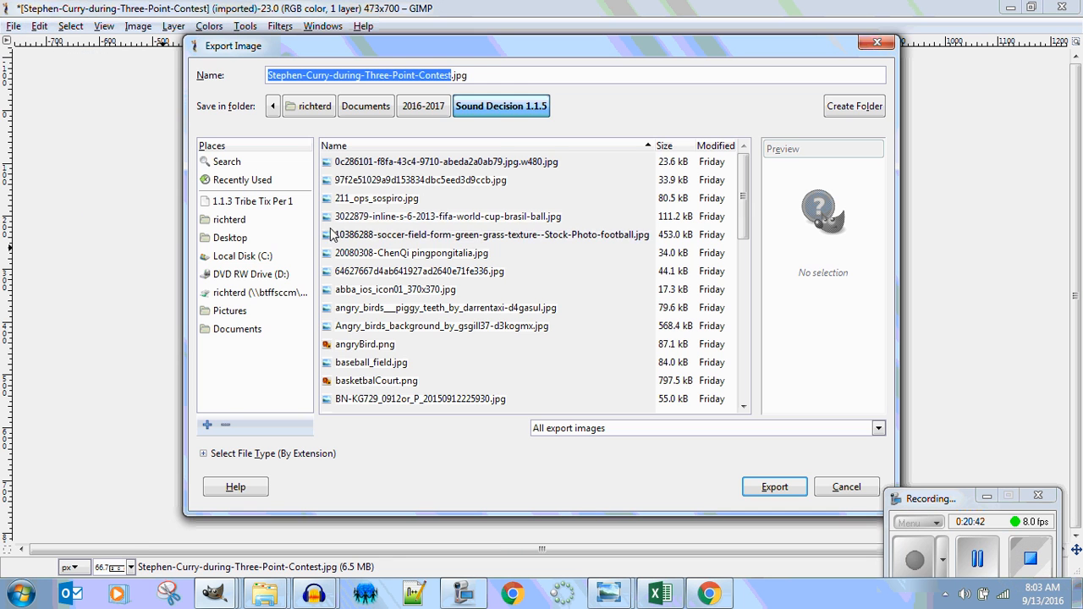
drag(476, 76, 229, 84)
text(sCurry)
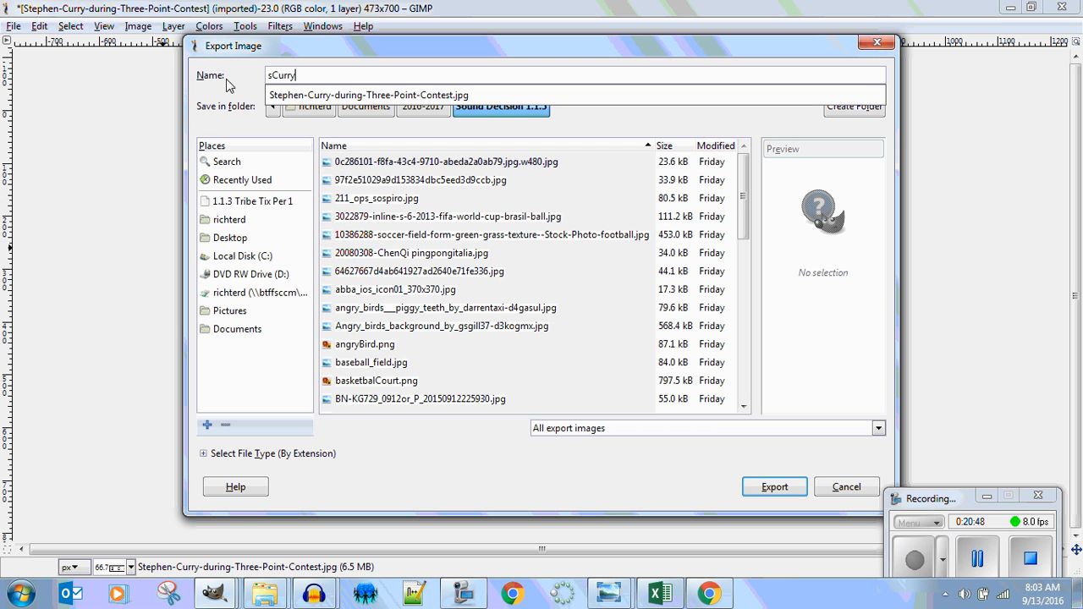
text(.png)
key(Return)
key(Return)
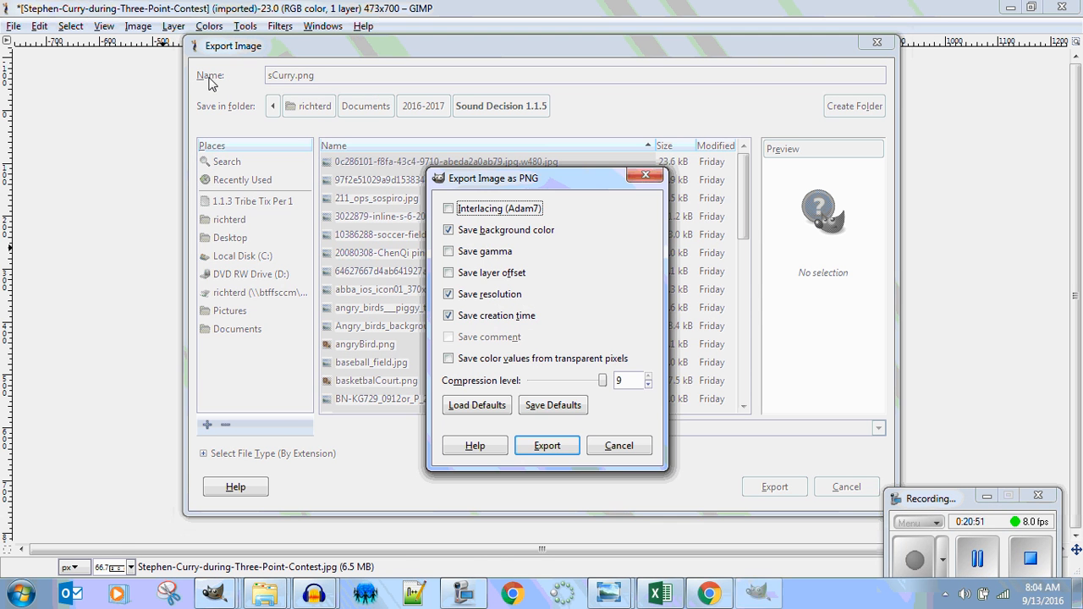
click(547, 446)
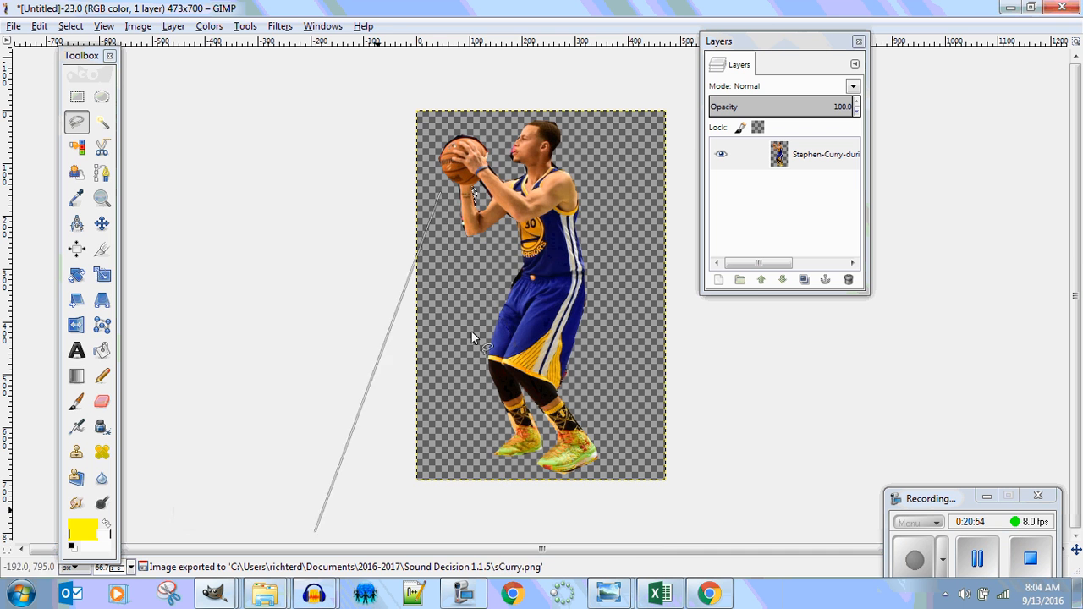
Switch to MIT App Inventor and delete the Stephen-Curry-during-Three-Point-Contest.jpg file from the project's media.
click(1010, 8)
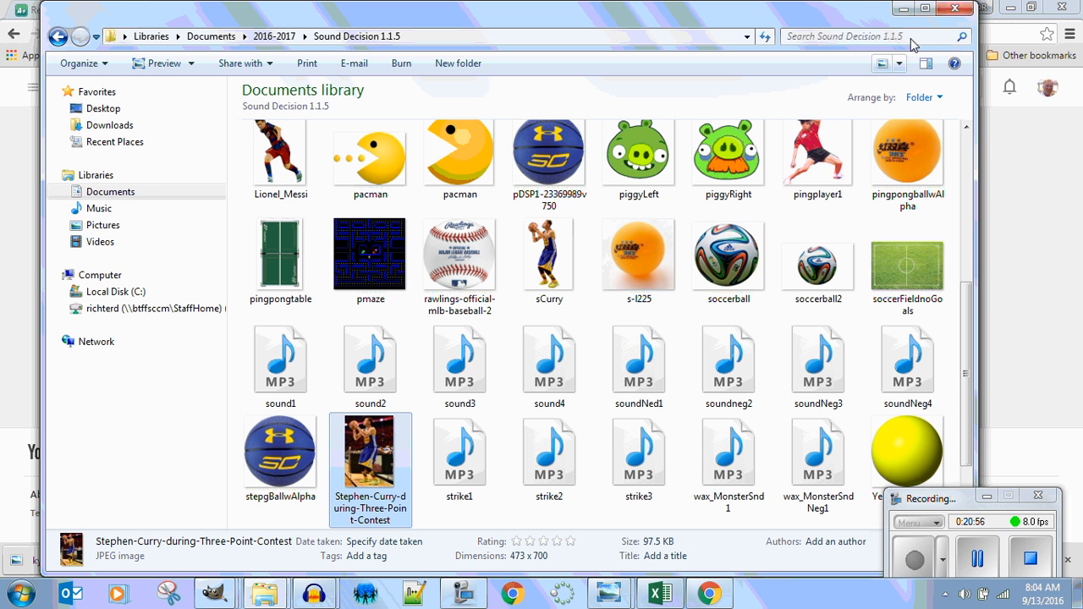
click(904, 8)
click(378, 11)
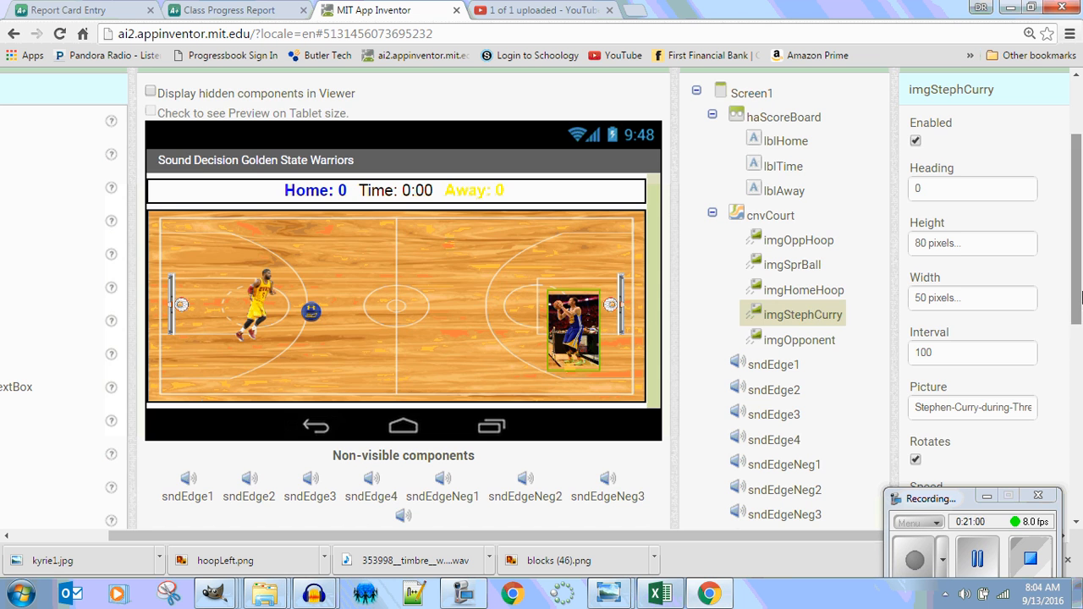
drag(1081, 297, 1081, 505)
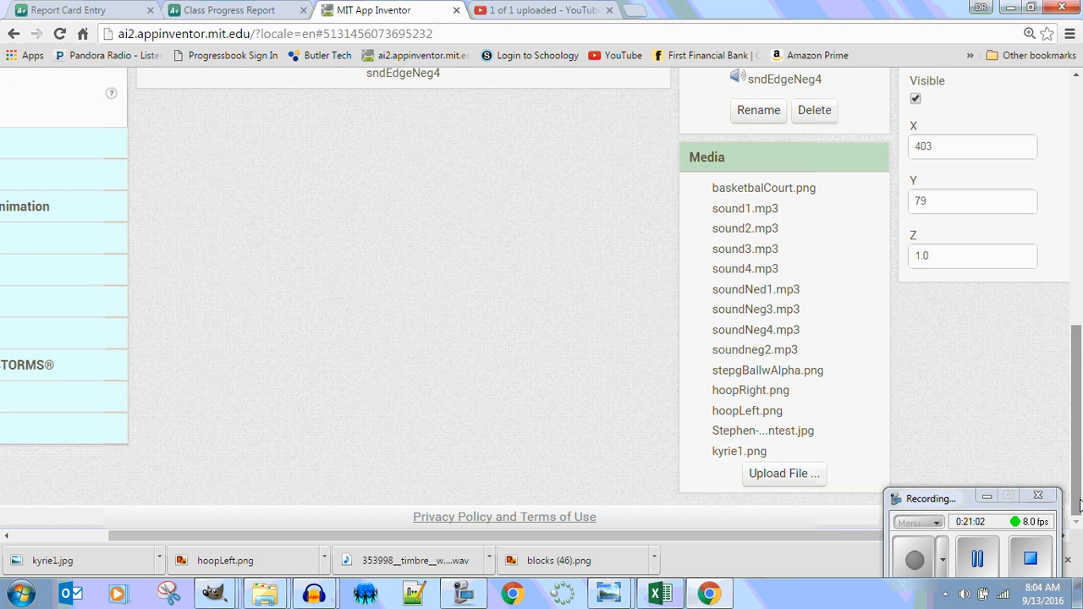
click(792, 431)
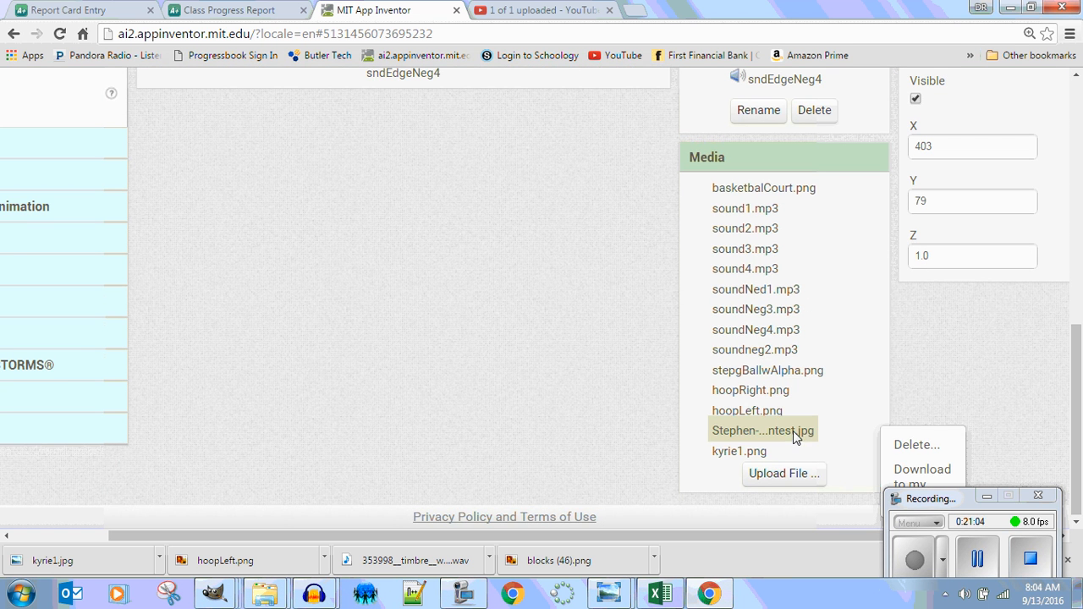
click(920, 446)
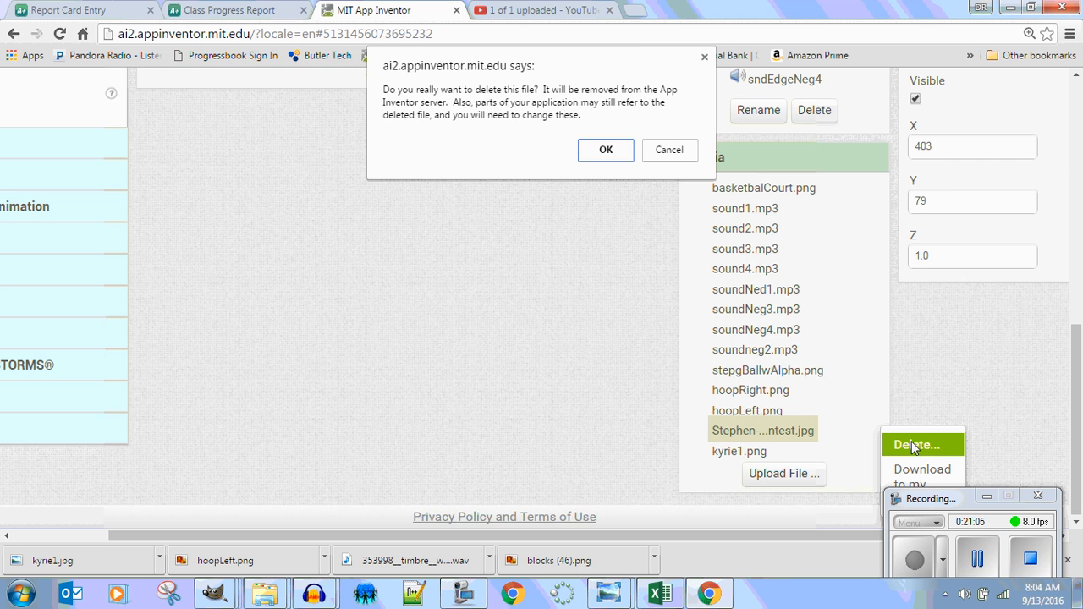
click(599, 152)
Upload sCurry.png as the picture of imgStephCurry and reposition the sprite in front of the court's right-hand hoop.
scroll(1059, 263, up, 10)
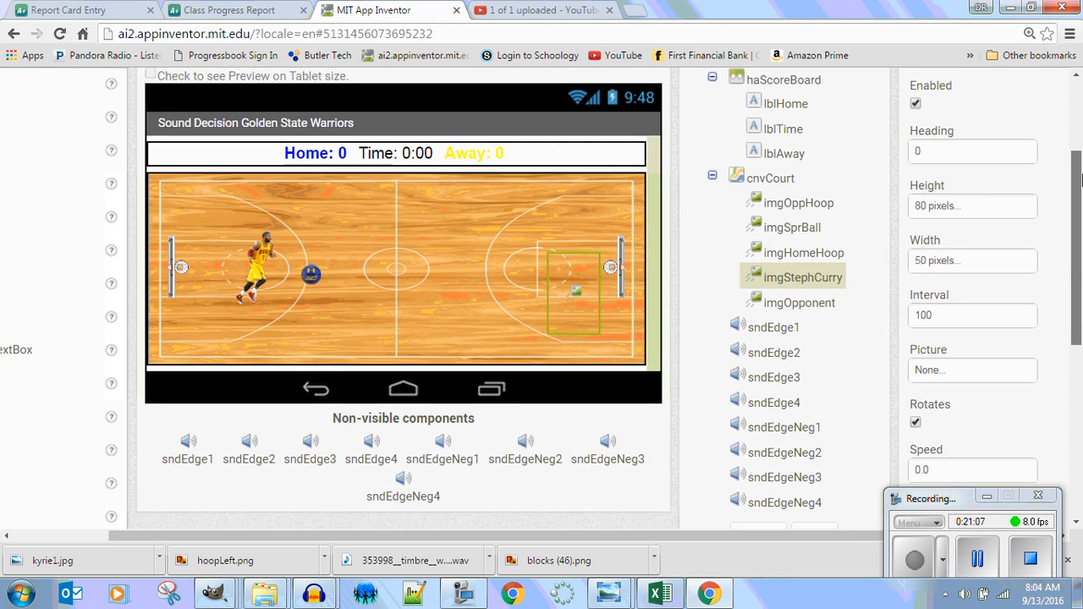
click(978, 380)
click(963, 478)
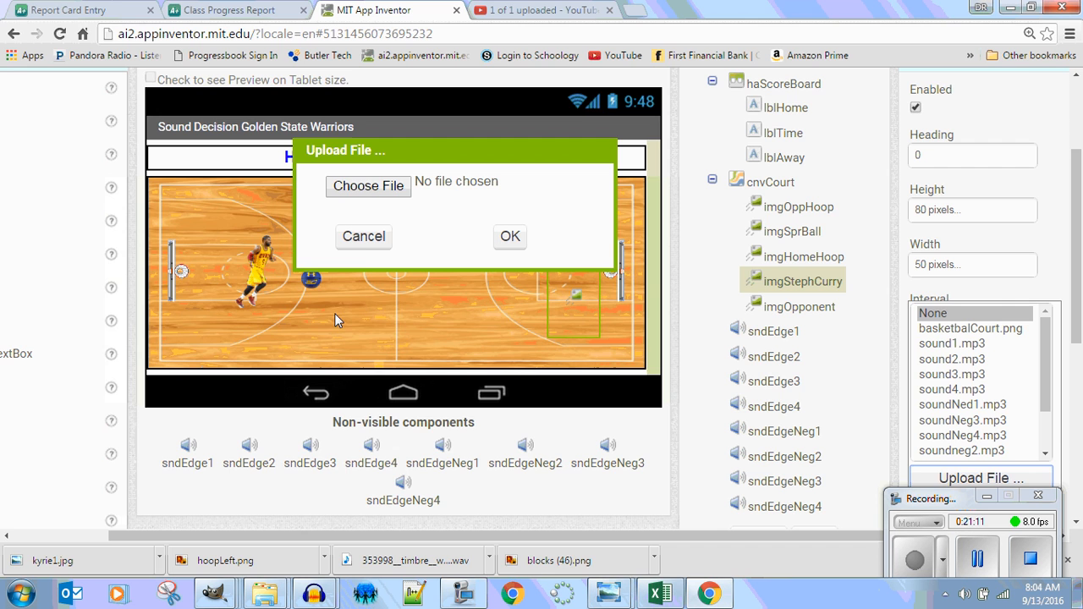
click(375, 191)
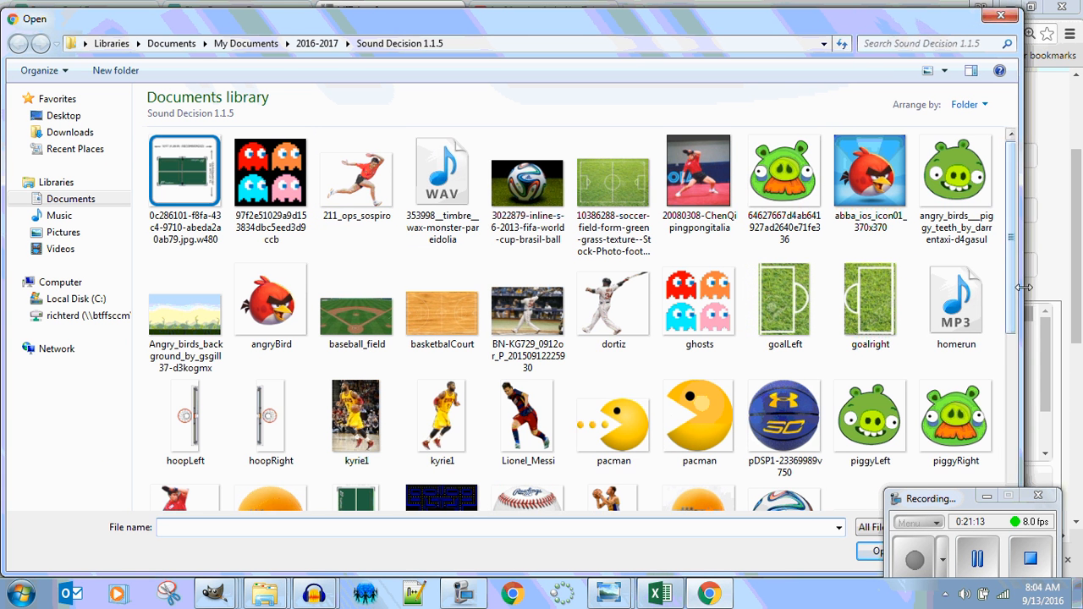
drag(1024, 288, 999, 443)
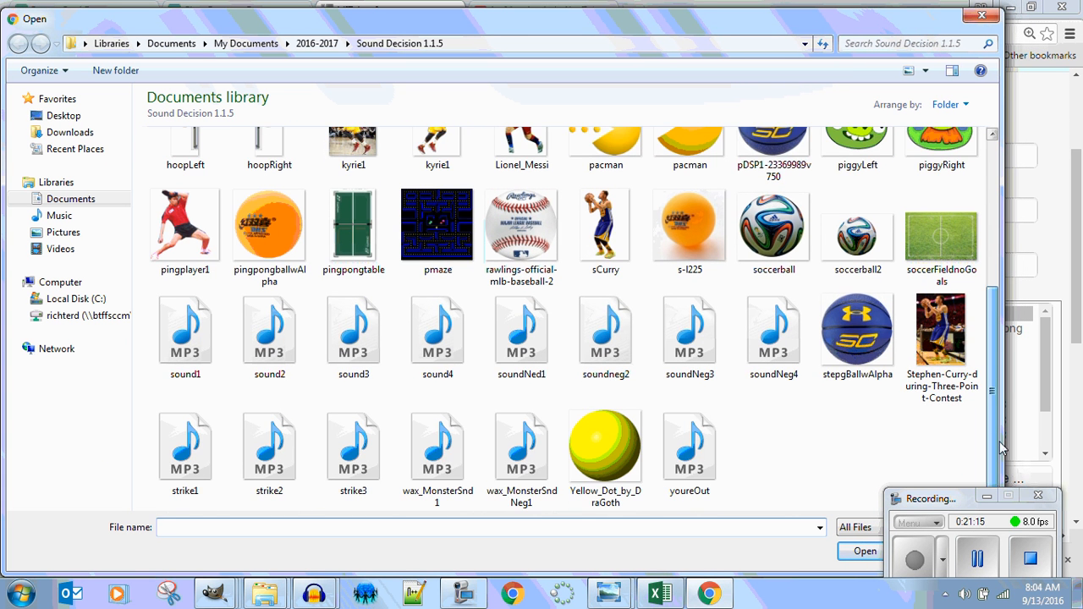
click(605, 227)
click(853, 554)
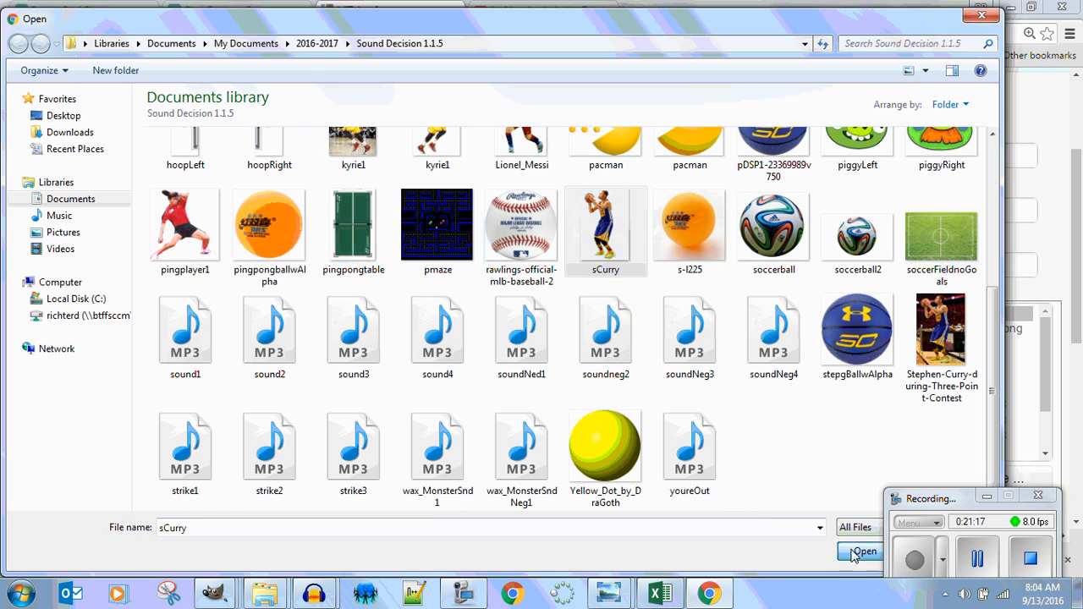
click(512, 238)
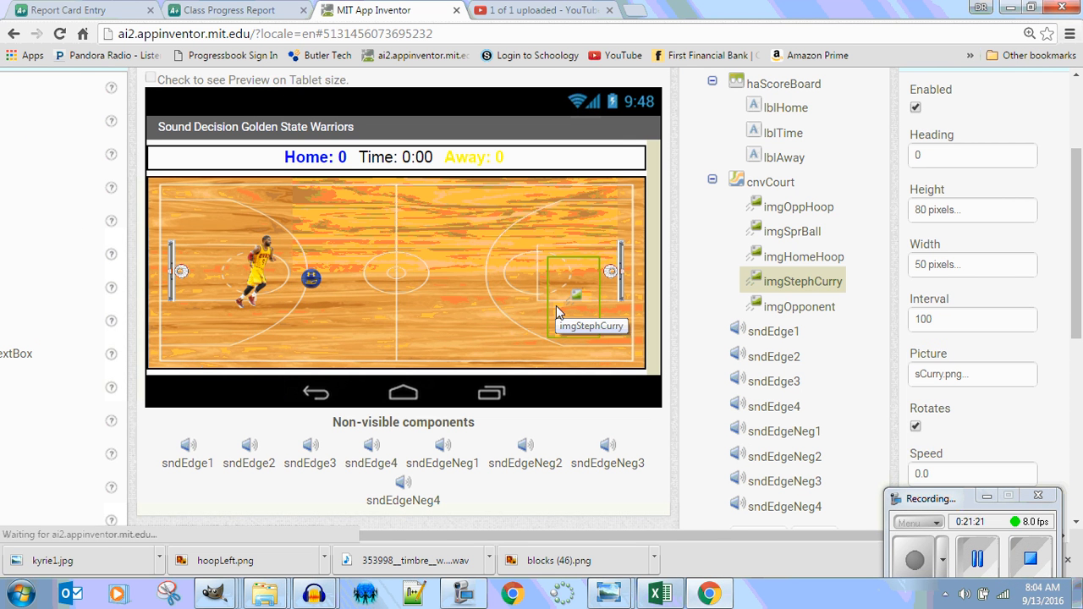
drag(546, 266, 569, 302)
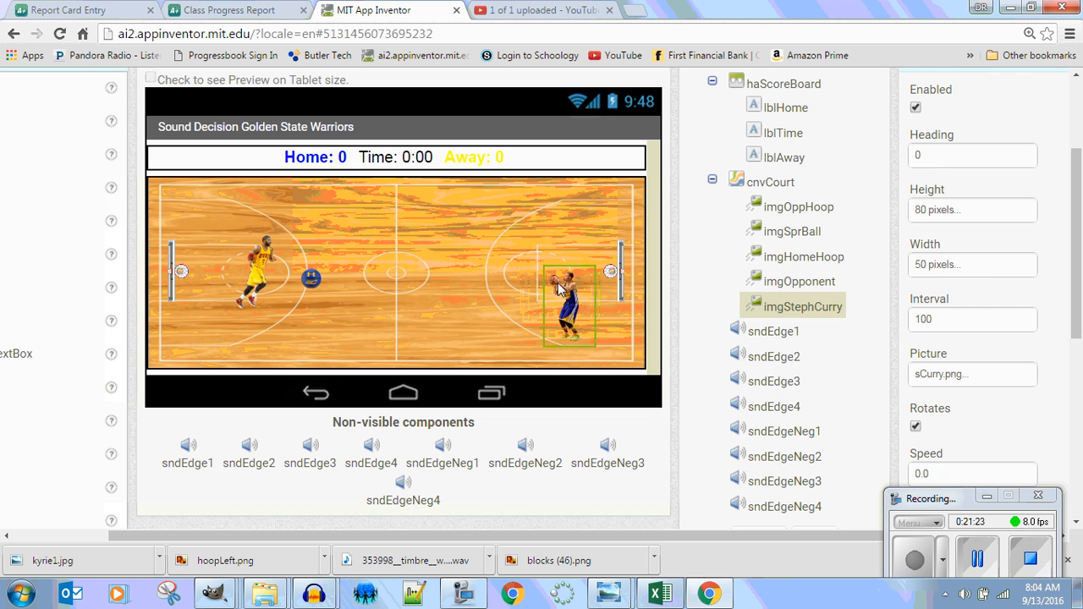
mouse_move(538, 257)
mouse_down()
mouse_move(534, 248)
mouse_move(560, 282)
mouse_move(529, 241)
mouse_up()
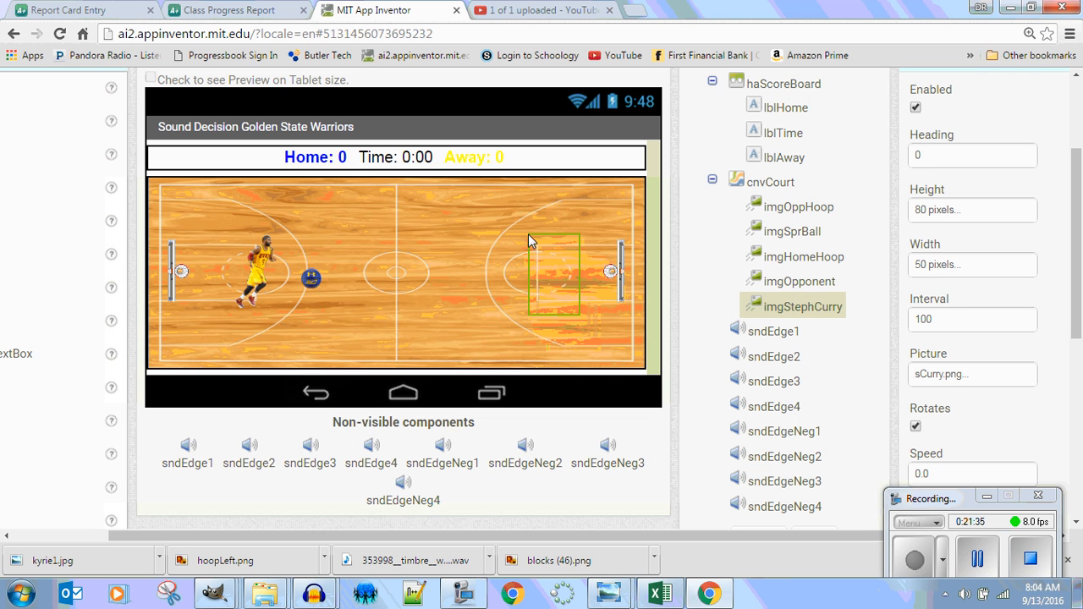